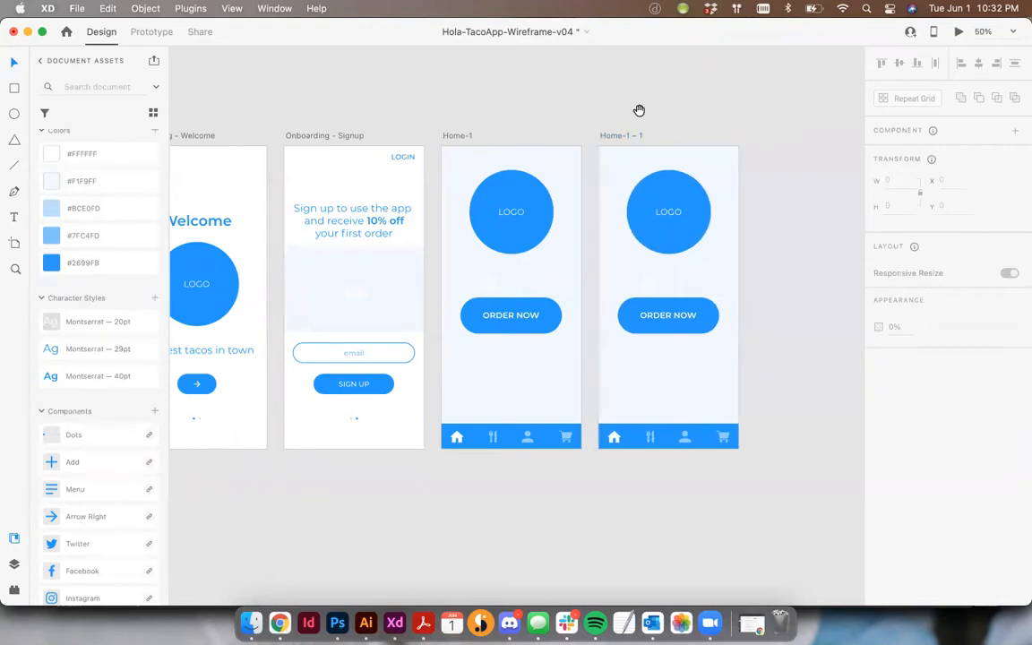
- Rename the duplicated Home-1 artboard as Home-2
double_click(538, 135)
left_click(548, 133)
key("BackSpace")
key("BackSpace")
key("BackSpace")
key("BackSpace")
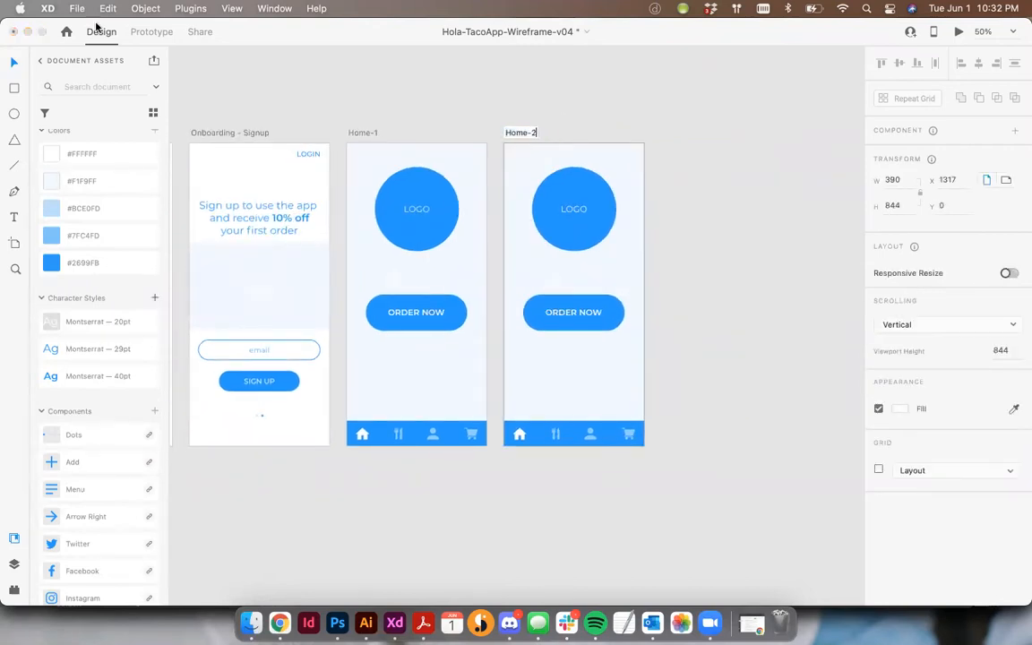
type("2")
key("Return")
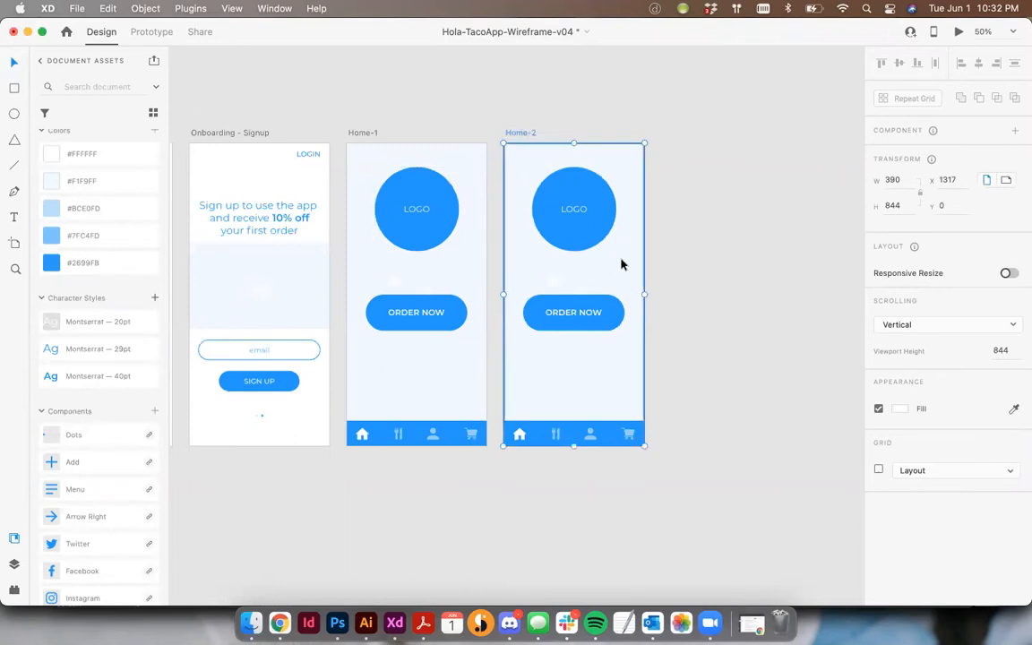
- Remove the bottom navigation bar from Home-2 and place a blue 390 × 81 header bar across the artboard's top
left_click(573, 428)
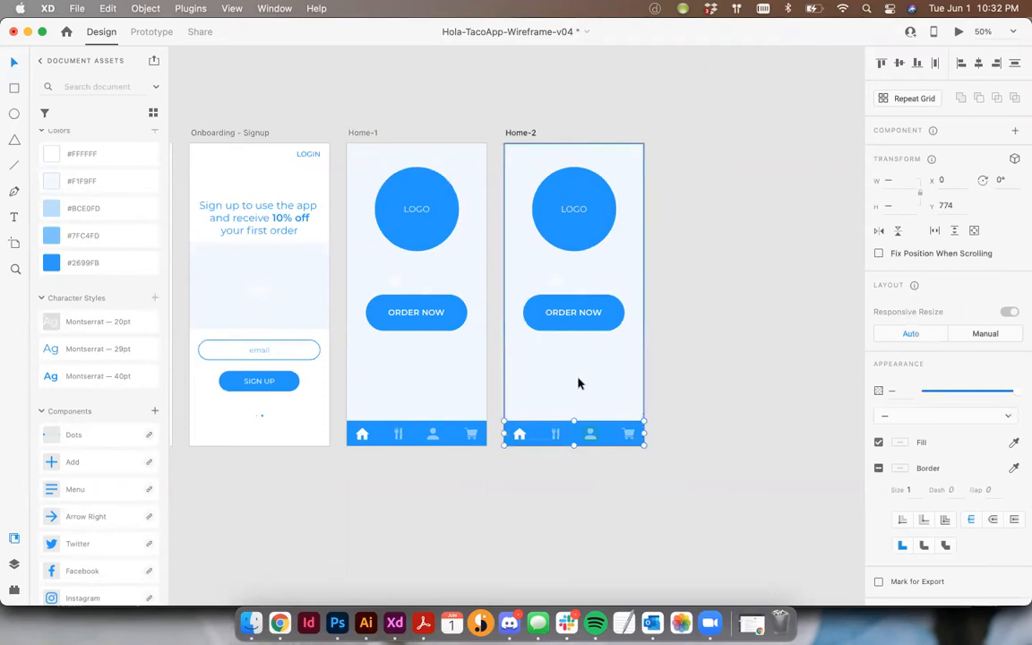
key("Delete")
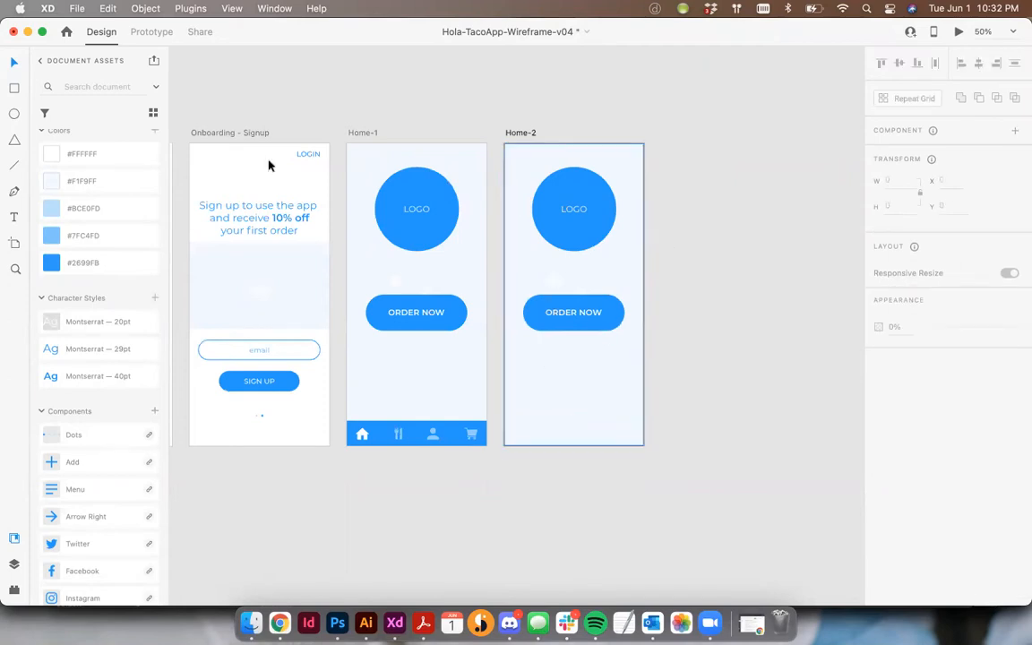
left_click_drag(458, 431, 574, 171)
left_click(664, 182)
left_click(576, 154)
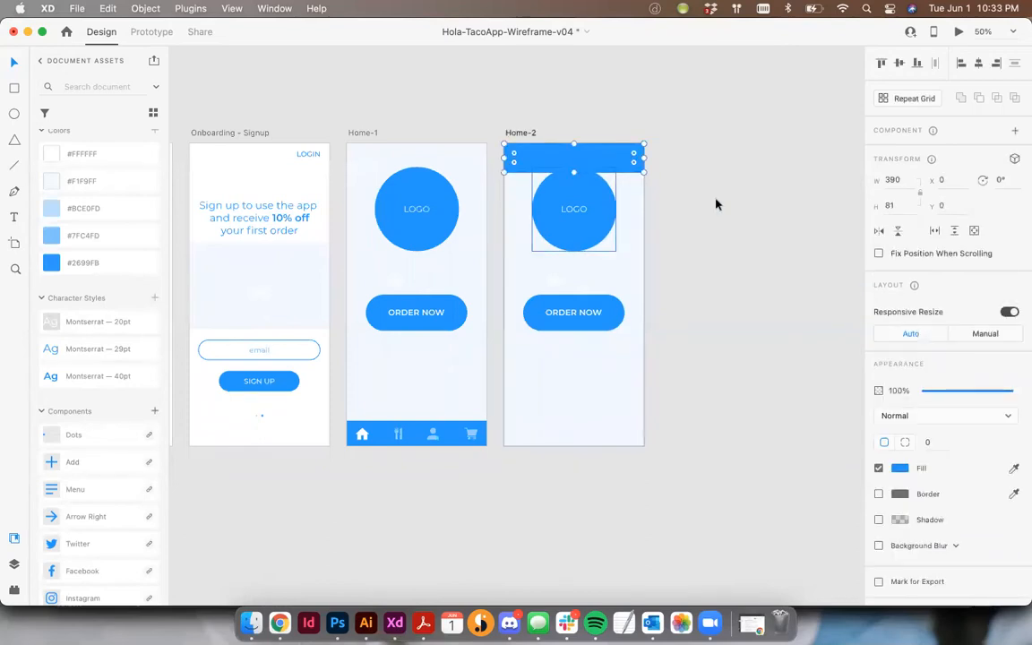
left_click(717, 203)
- Copy the menu icon from the Components artboard and paste it onto Home-2
scroll(717, 205, "left", 5)
scroll(717, 204, "left", 5)
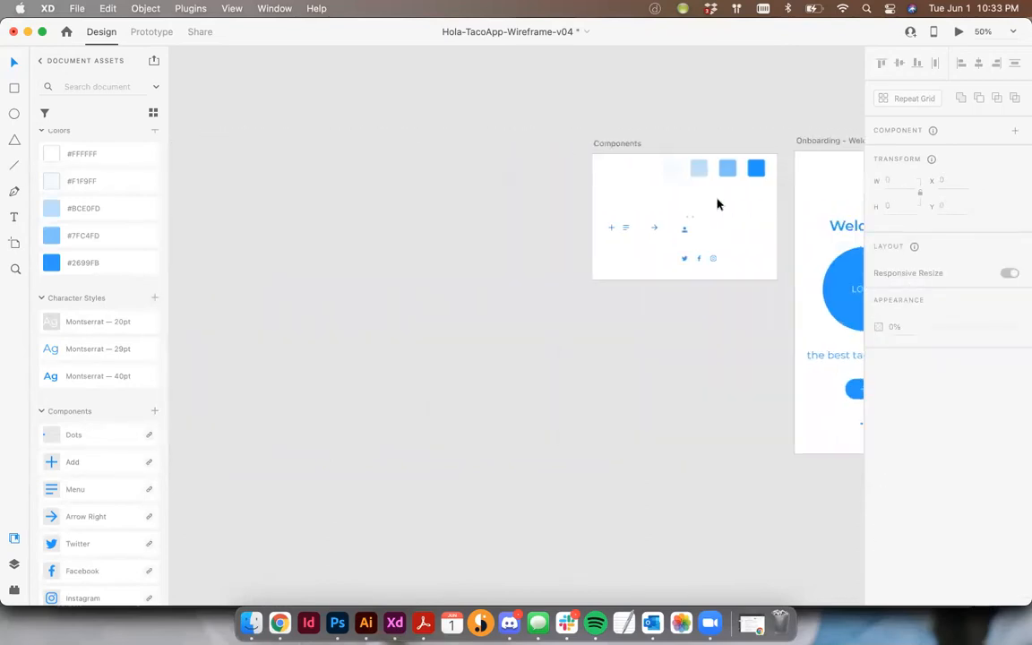
left_click(625, 227)
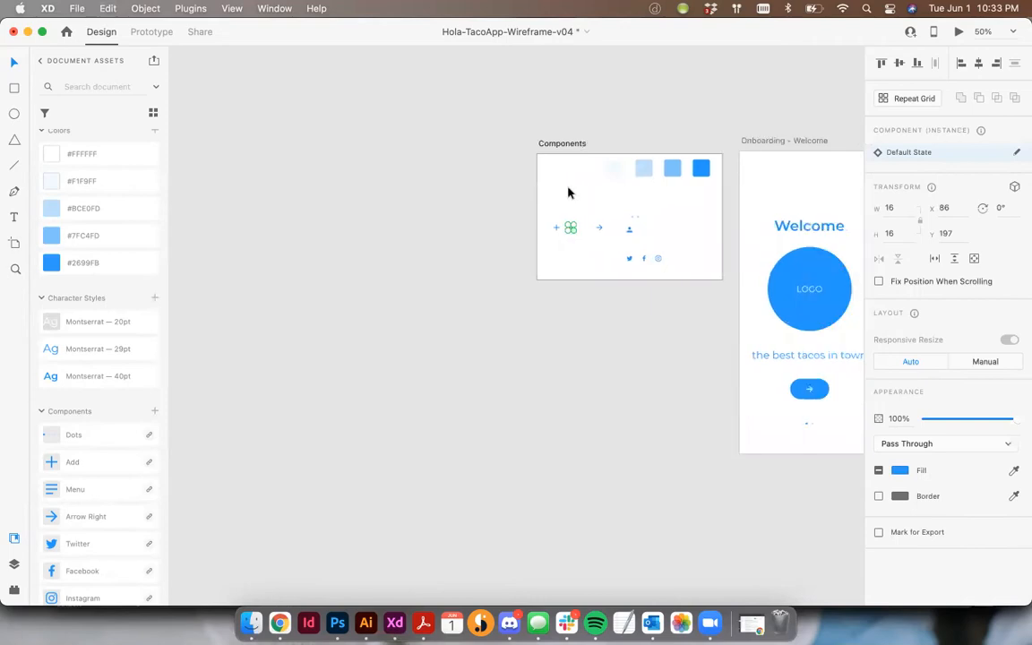
scroll(569, 191, "right", 10)
key("super+v")
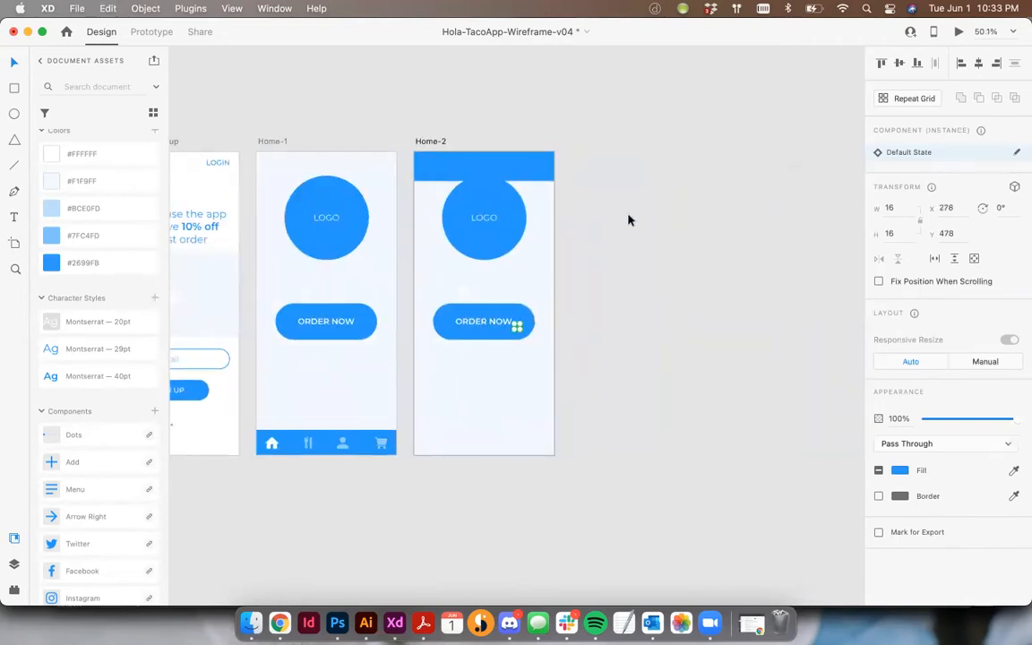
scroll(629, 220, "left", 1)
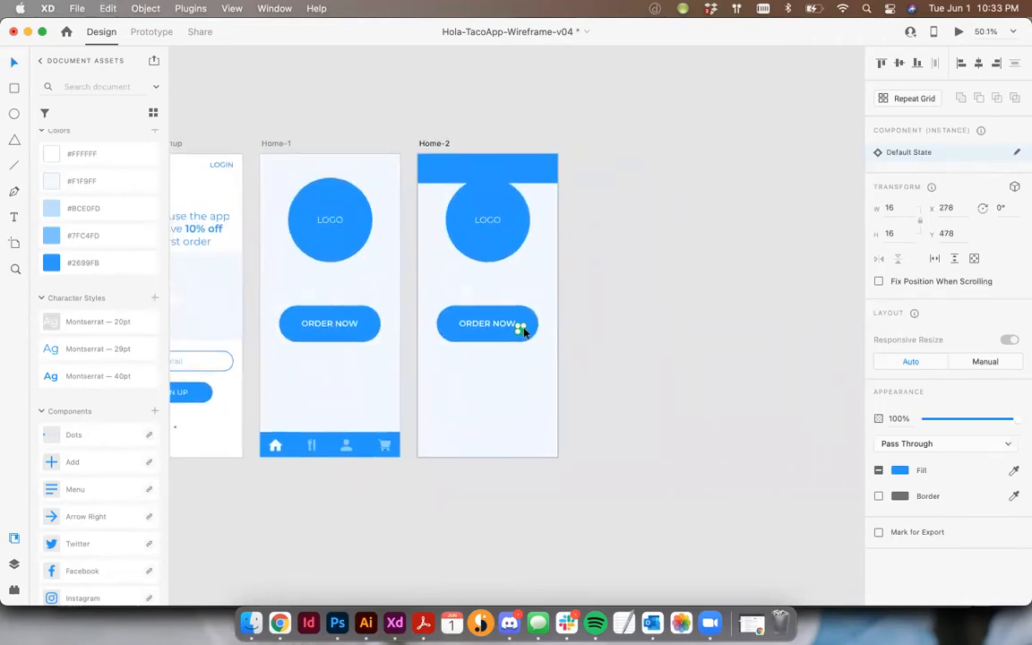
- Recolor the pasted menu icon with #FFFFFF and enlarge it to 27 × 27
scroll(520, 327, "up", 5)
left_click(56, 155)
left_click_drag(530, 337, 538, 345)
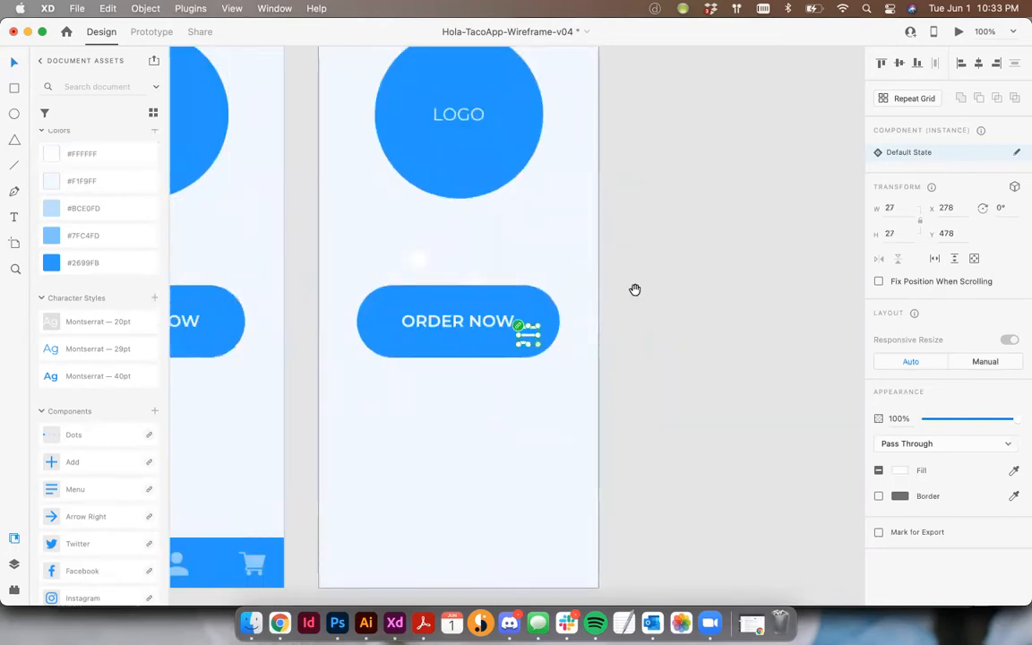
scroll(578, 468, "up", 3)
left_click_drag(549, 464, 421, 390)
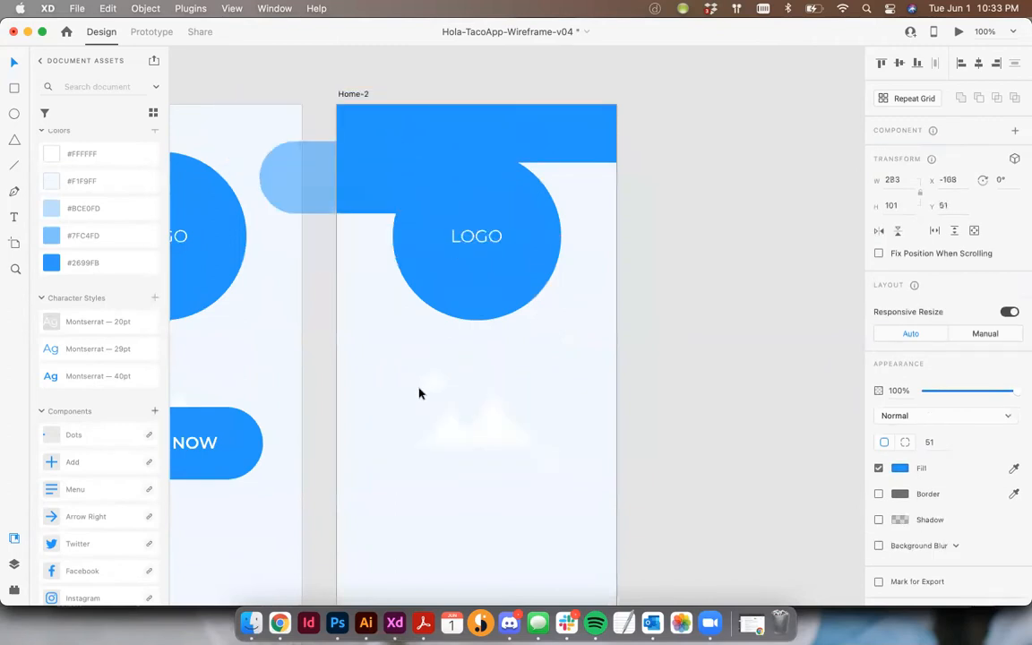
key("super+z")
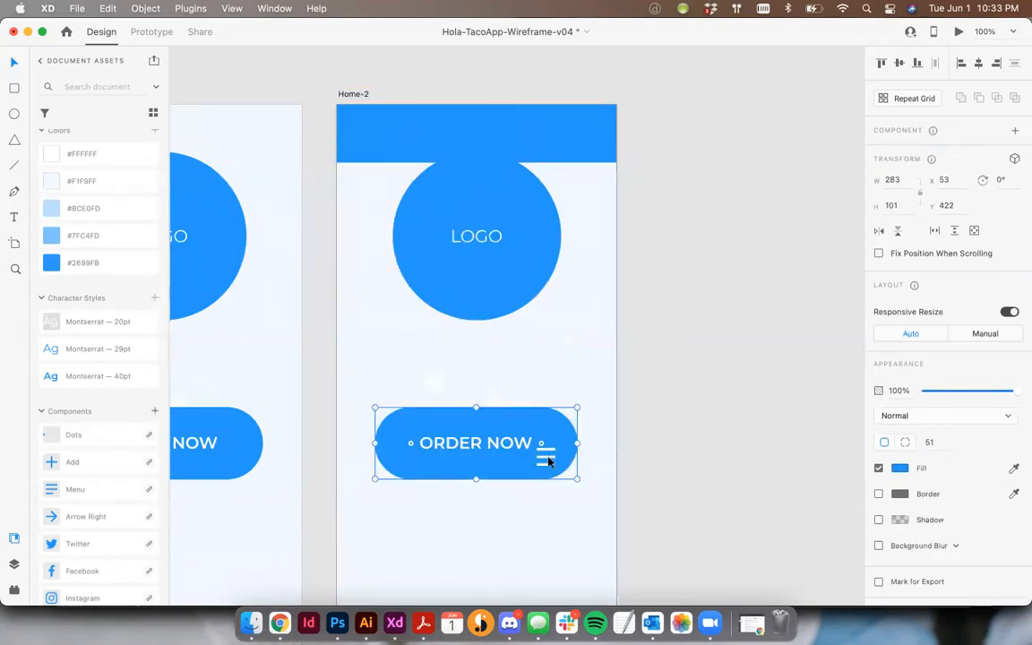
- Move the menu icon into the header bar at X 24 against the layout grid, and center it vertically on the bar
double_click(548, 462)
left_click_drag(545, 459, 367, 139)
key("shift+super+apostrophe")
scroll(367, 140, "down", 1)
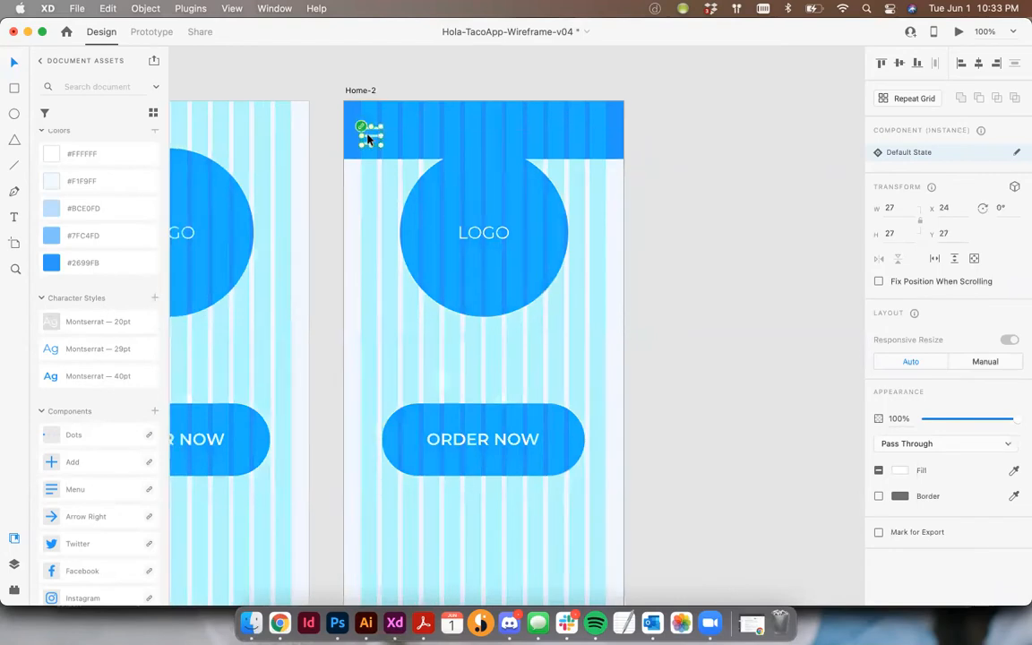
key("shift+super+apostrophe")
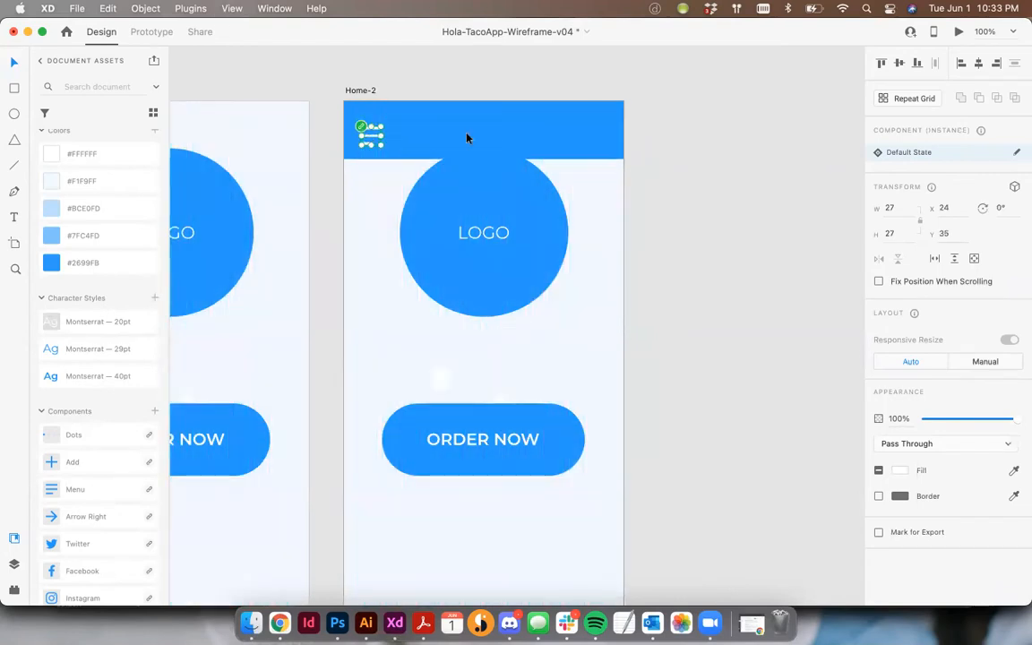
left_click(580, 142, "shift")
left_click(900, 67)
left_click(767, 164)
left_click_drag(640, 187, 670, 179)
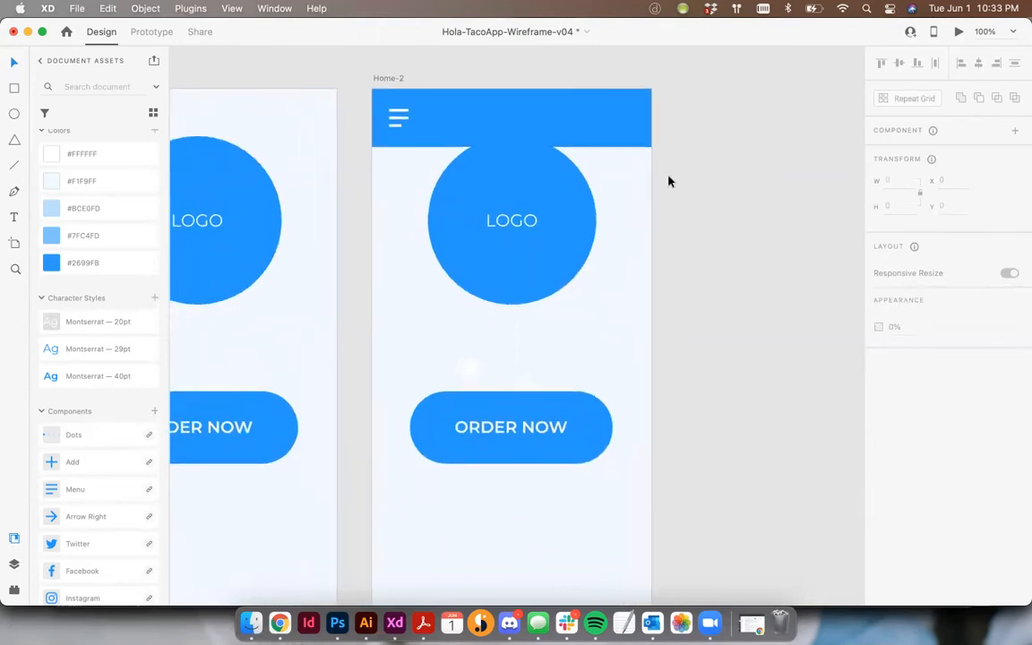
- Ungroup the logo on Home-2 and fill its circle with #BCE0FD
left_click(553, 168)
left_click(731, 194)
left_click(557, 189)
key("super+shift+g")
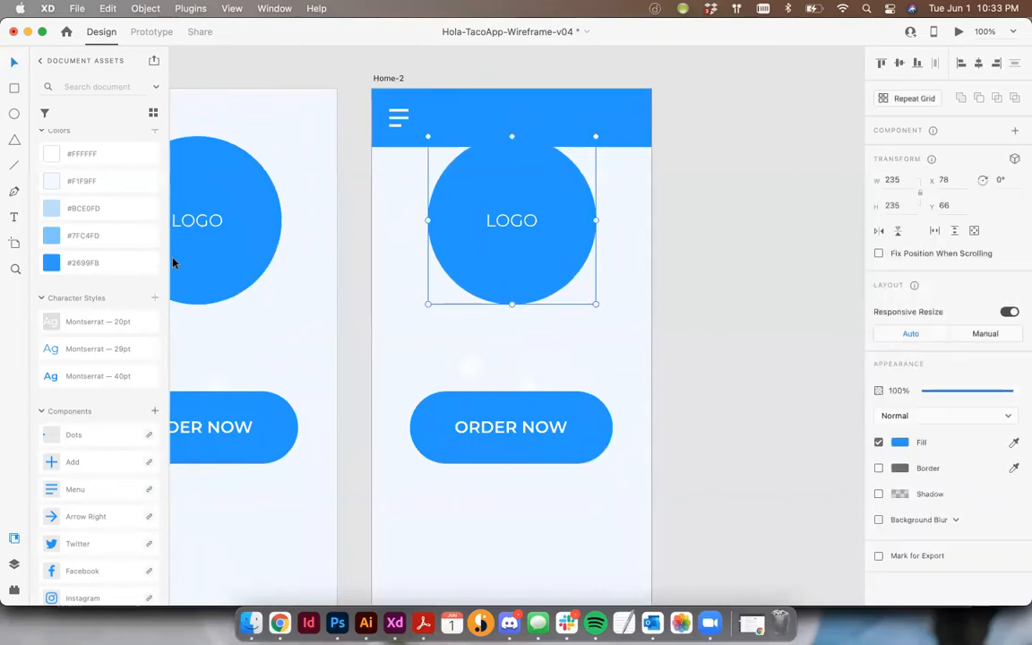
left_click(97, 210)
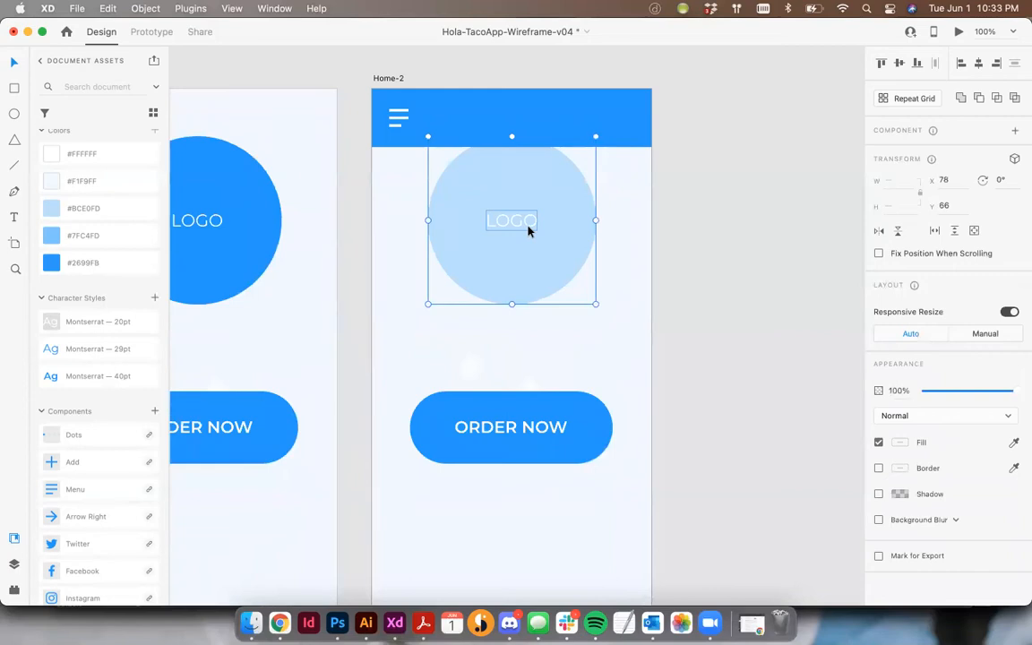
- Bring the logo circle and its text in front of the header bar and group the two together
key("super+shift+]")
left_click(665, 230)
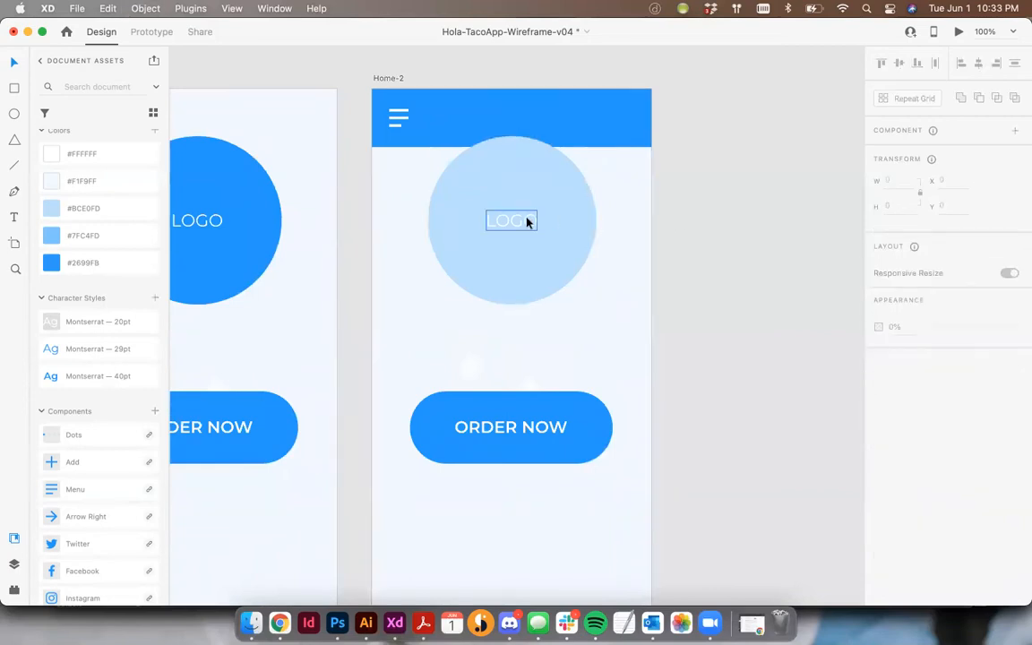
left_click(528, 221)
left_click(529, 171, "shift")
key("super+g")
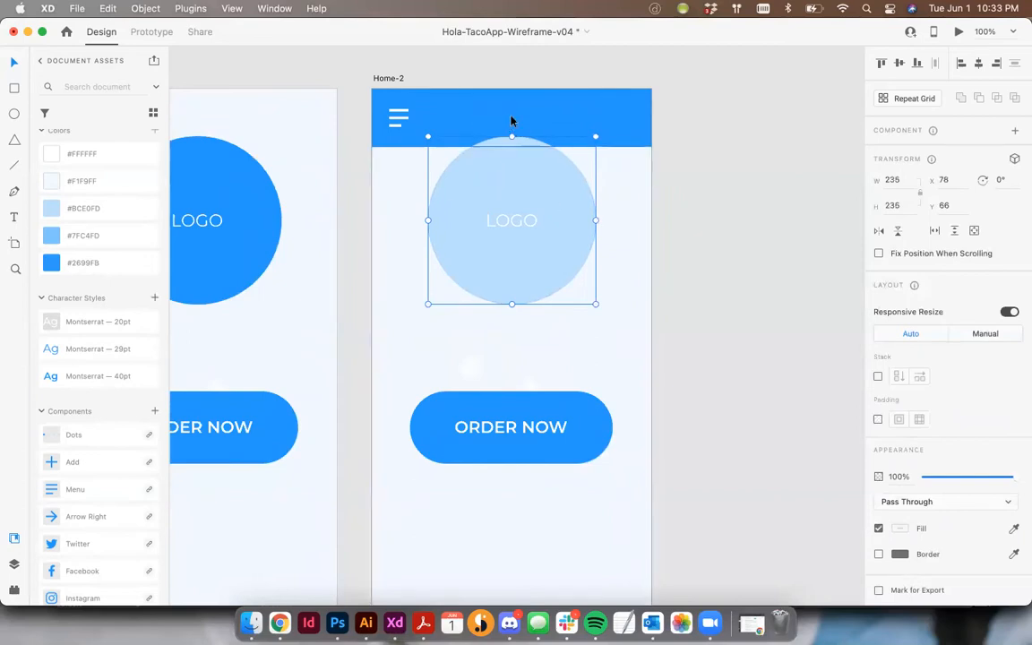
left_click(436, 105)
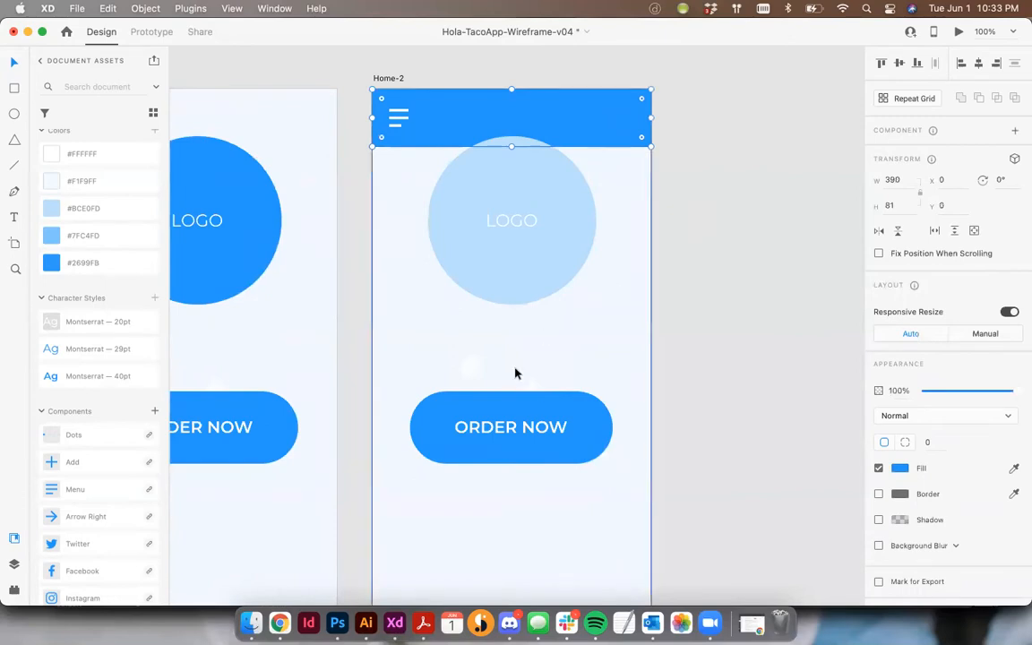
left_click(757, 259)
- Extend the Home-2 artboard downward to a height of about 1329, keeping the viewport height at 844
key("super+minus")
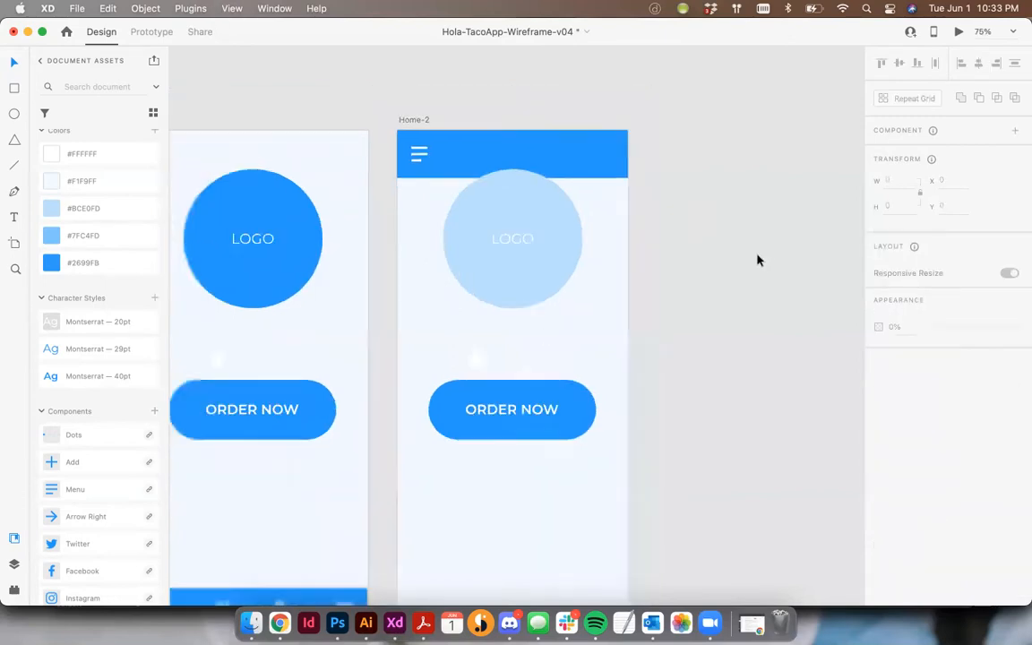
scroll(757, 260, "down", 2)
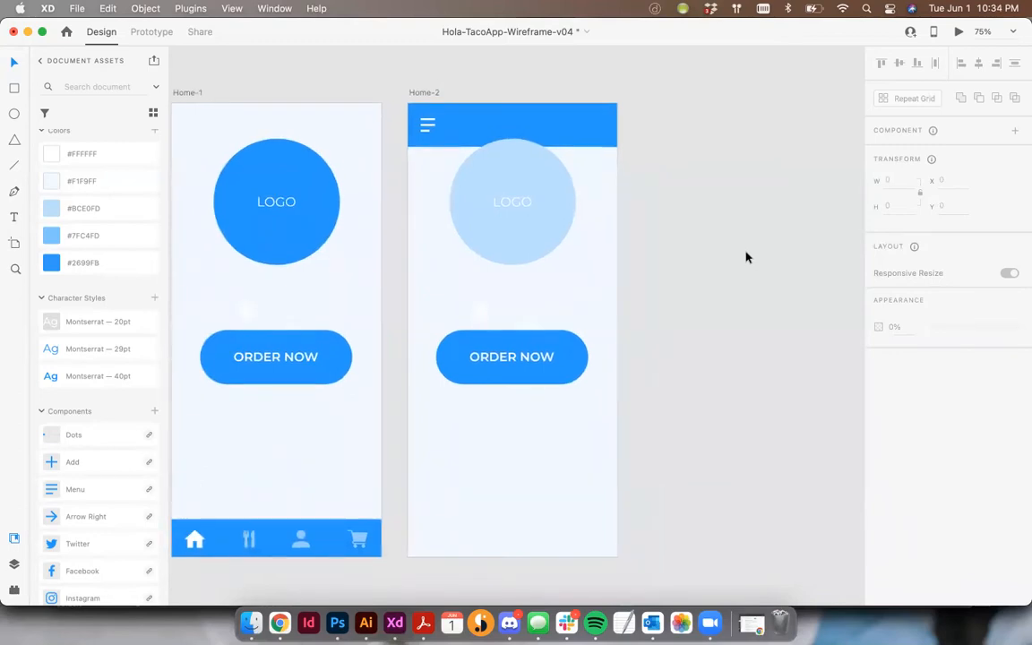
key("super+minus")
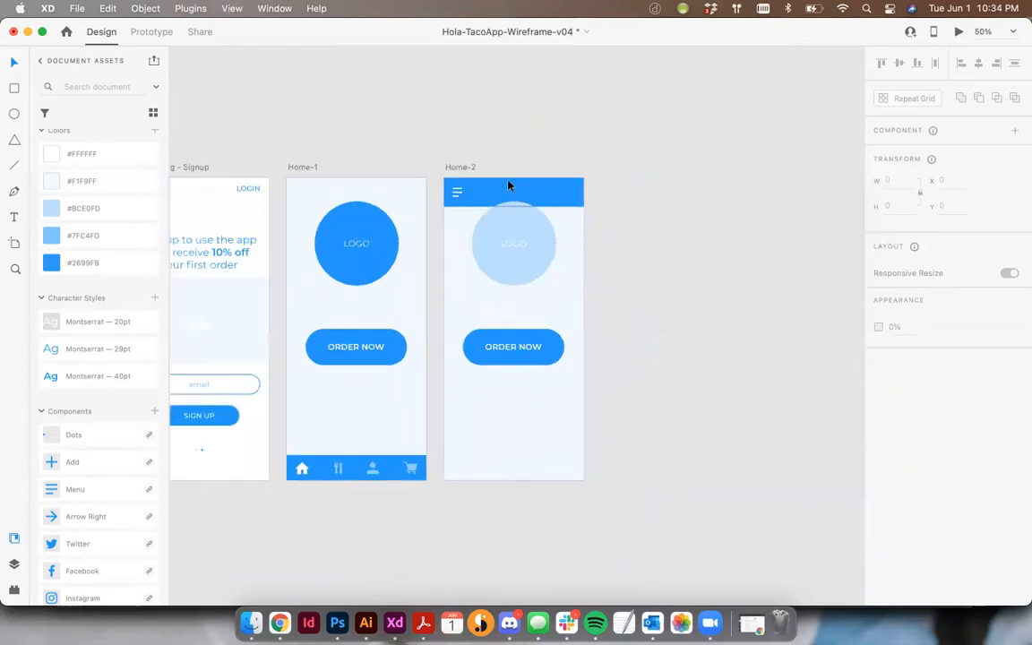
left_click(445, 167)
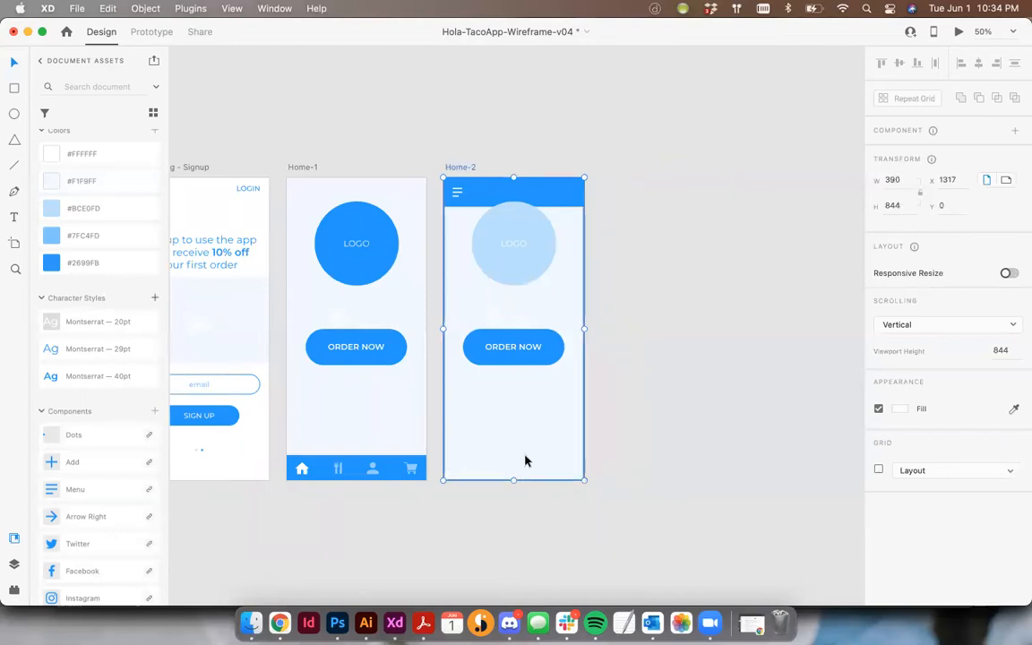
scroll(632, 376, "down", 3)
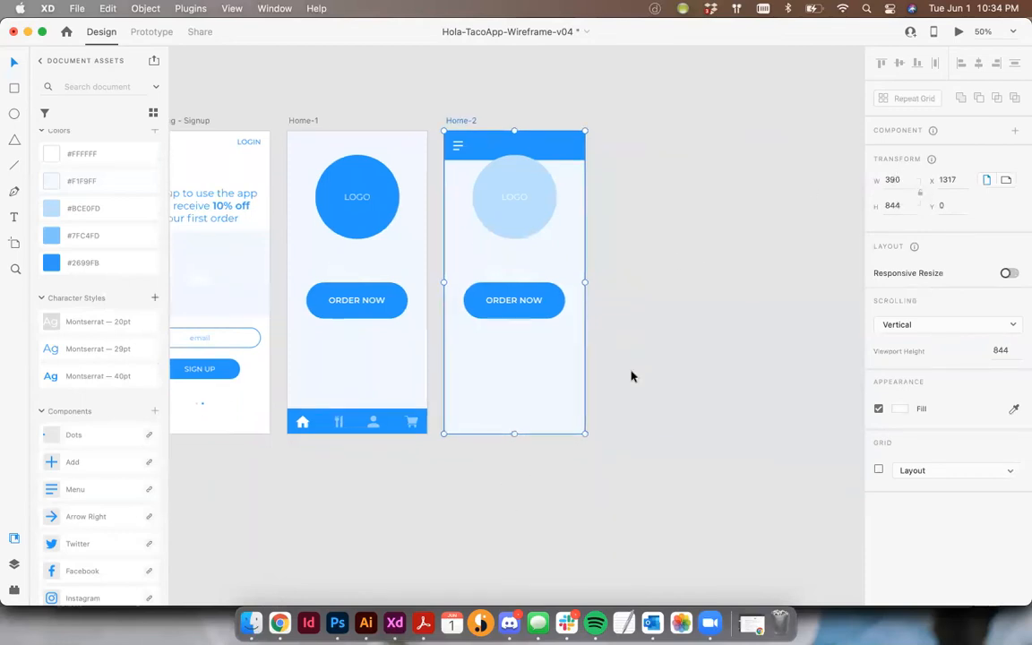
scroll(631, 376, "left", 3)
scroll(632, 376, "down", 3)
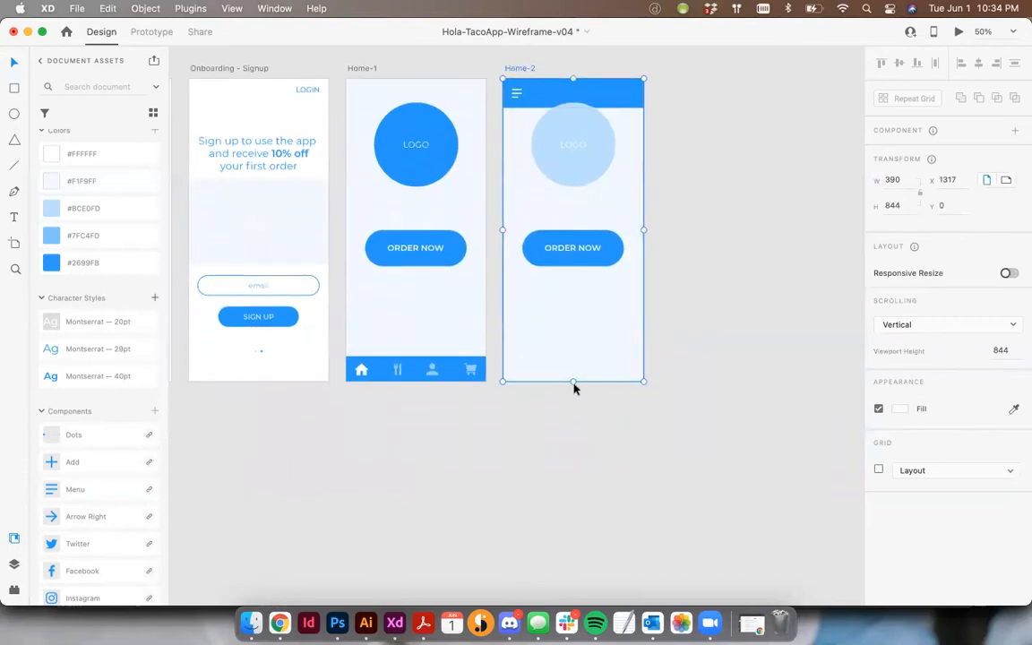
left_click_drag(573, 382, 573, 555)
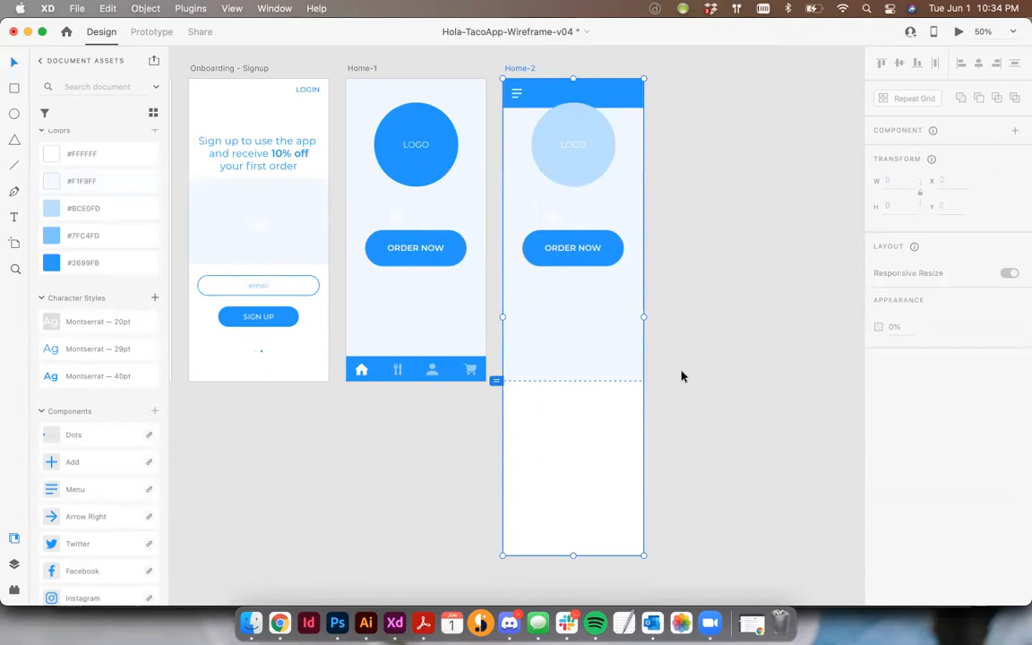
left_click(518, 383)
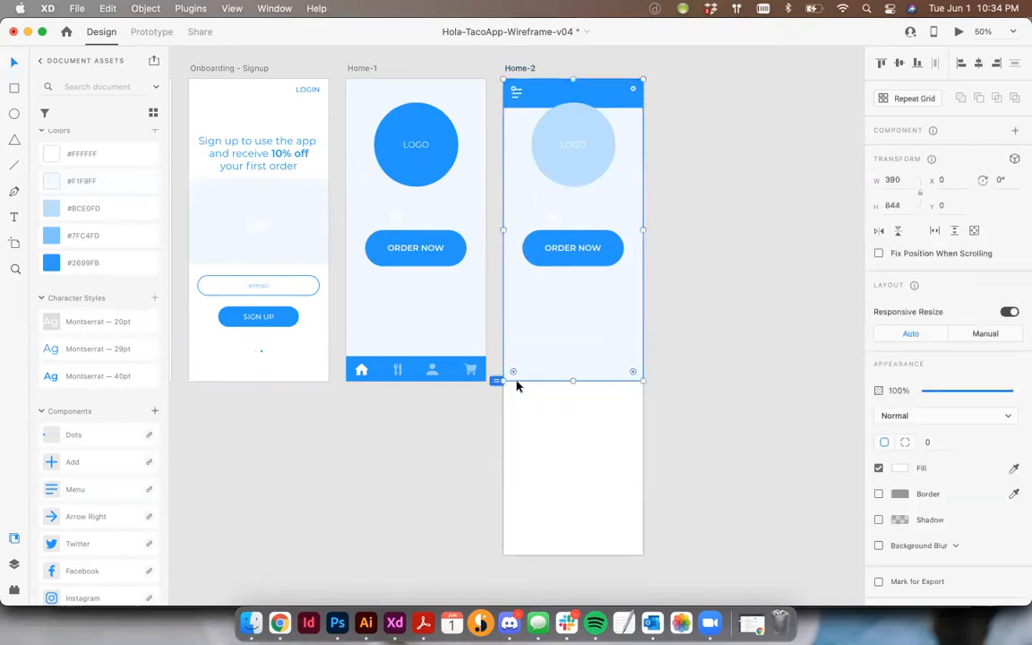
left_click(521, 68)
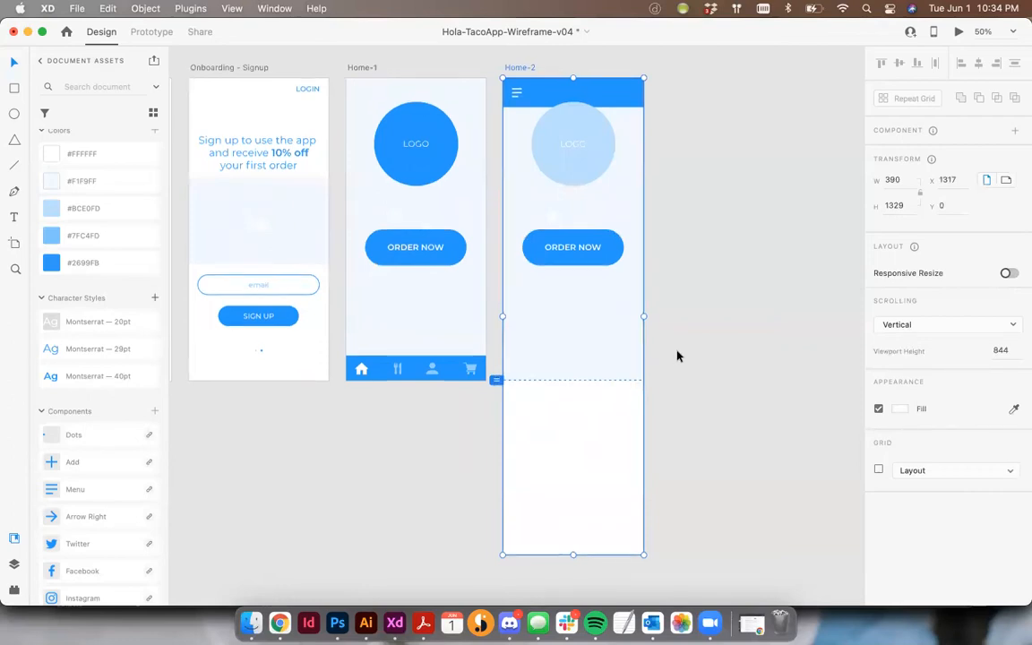
scroll(534, 178, "down", 2)
scroll(566, 196, "up", 3)
scroll(566, 197, "up", 1)
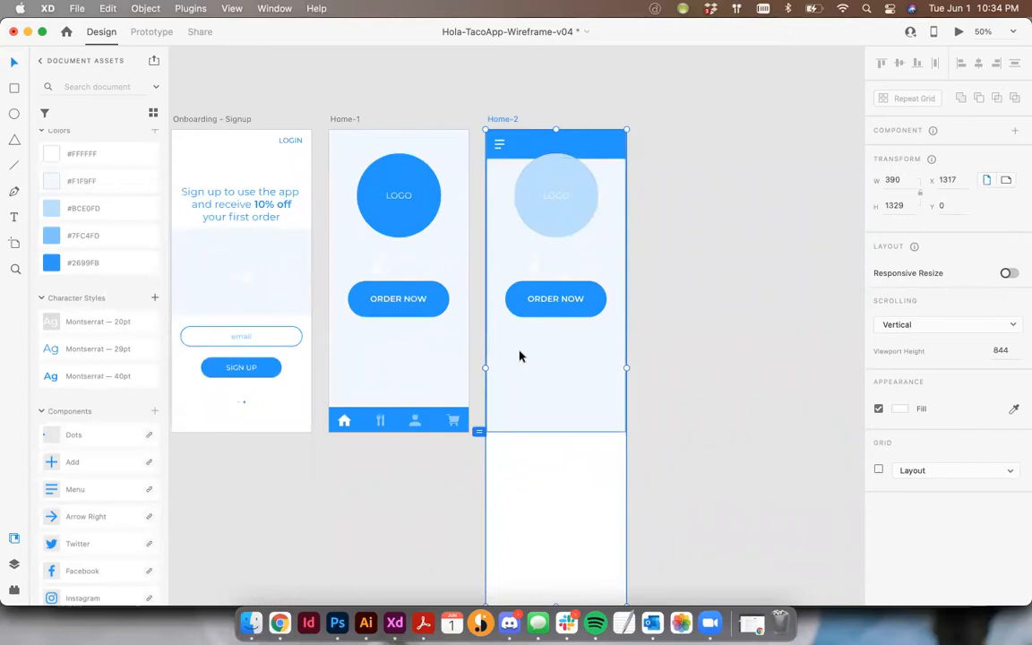
scroll(553, 454, "down", 3)
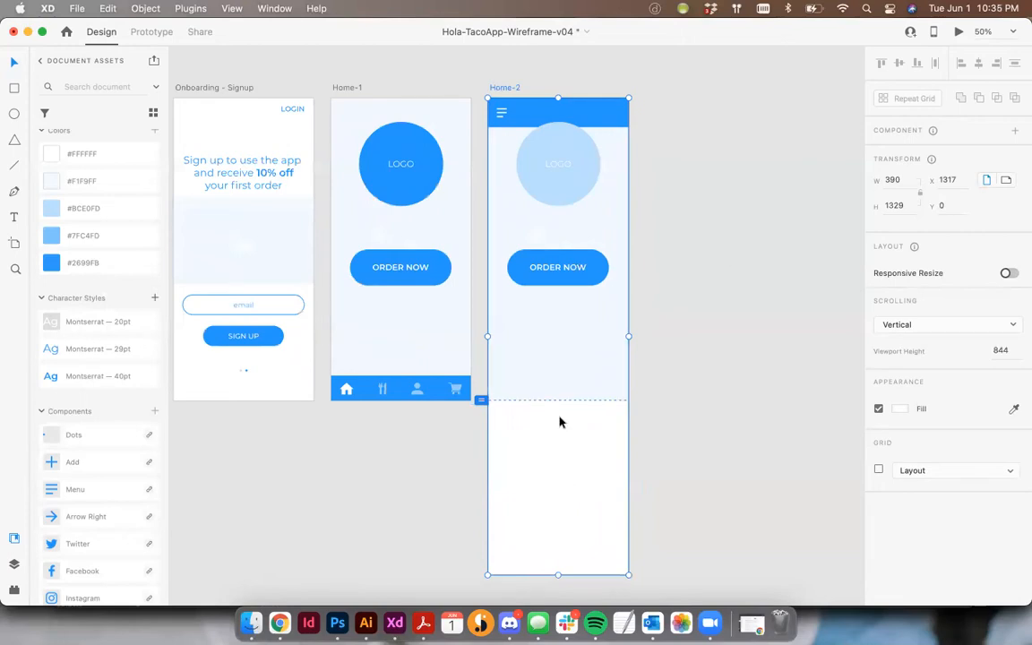
left_click(698, 430)
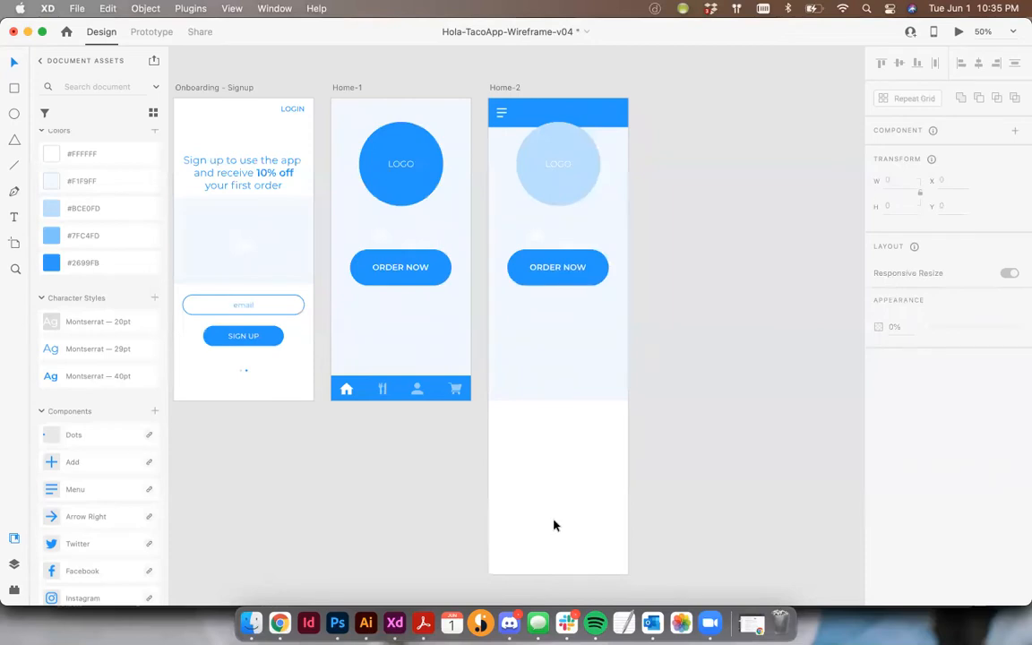
- Duplicate the blue header bar and place the copy below the ORDER NOW button at Y 607
left_click(589, 109)
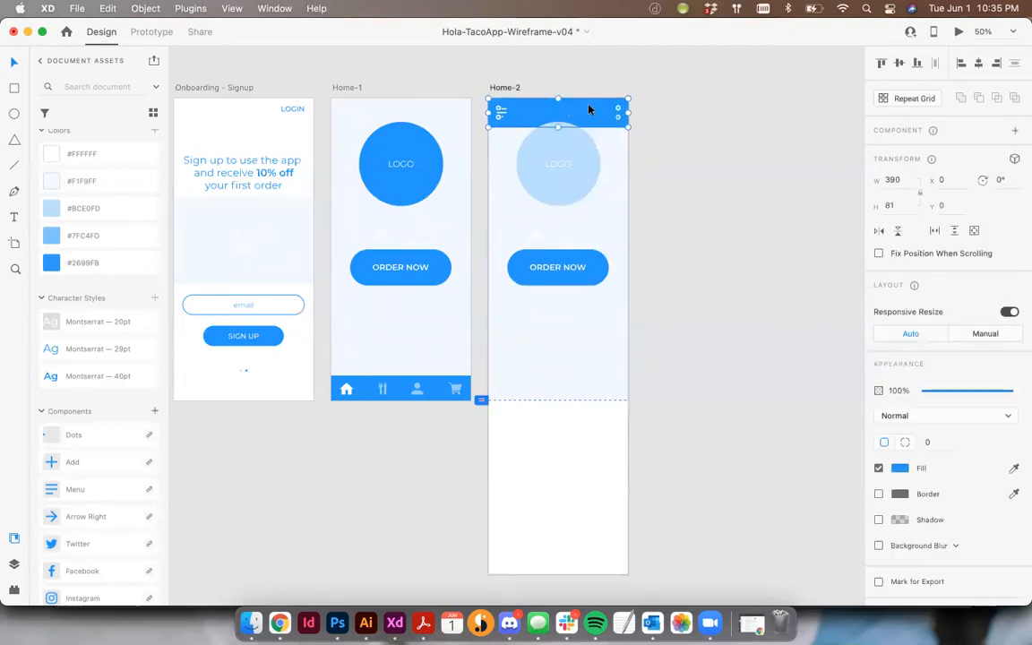
left_click_drag(589, 109, 585, 327)
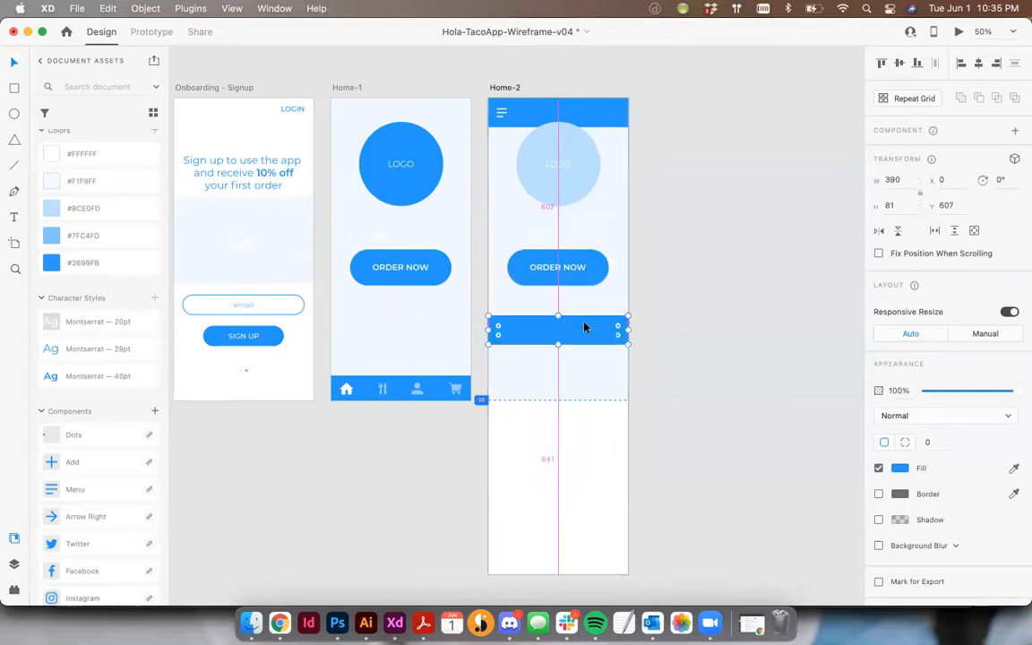
- Copy the ORDER NOW button label onto the lower blue bar on Home-2 at X 37, Y 634 and bring it to the front
left_click(549, 271)
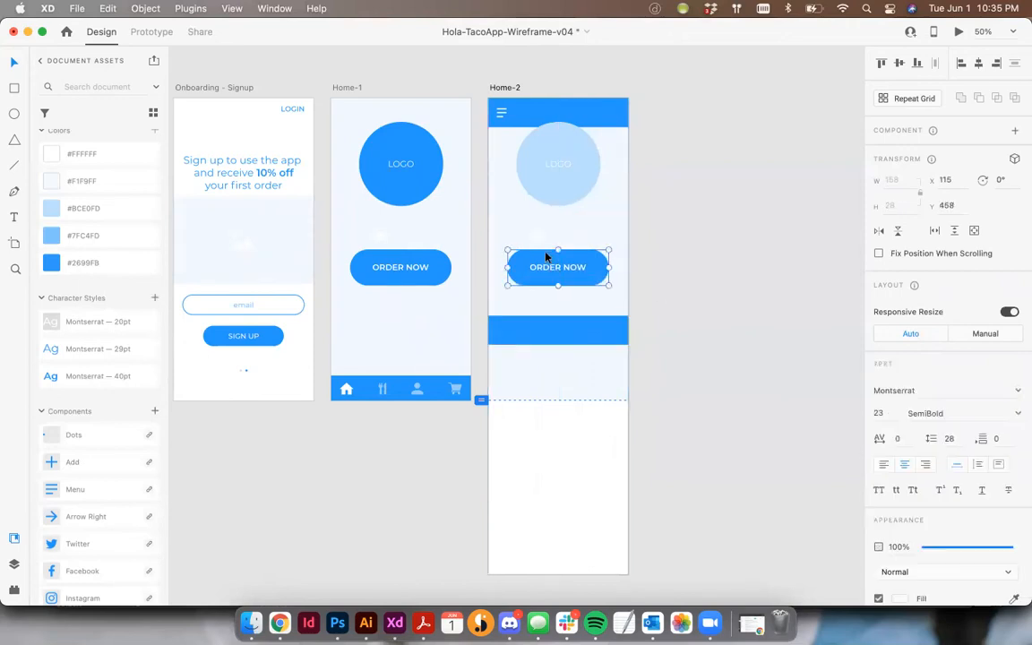
left_click(714, 269)
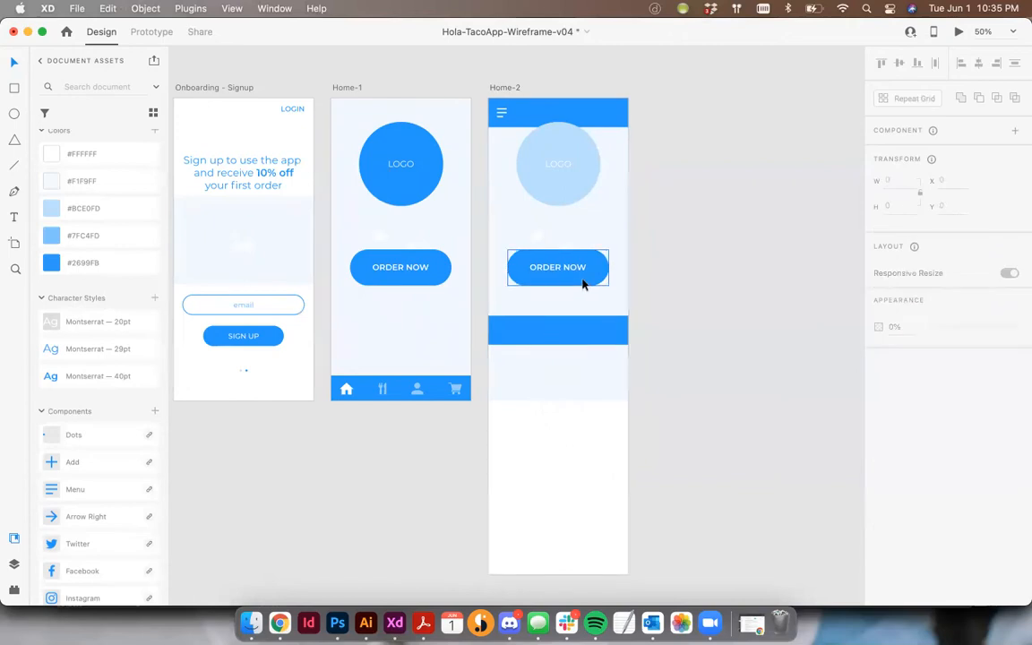
key("super+equal")
left_click(610, 220)
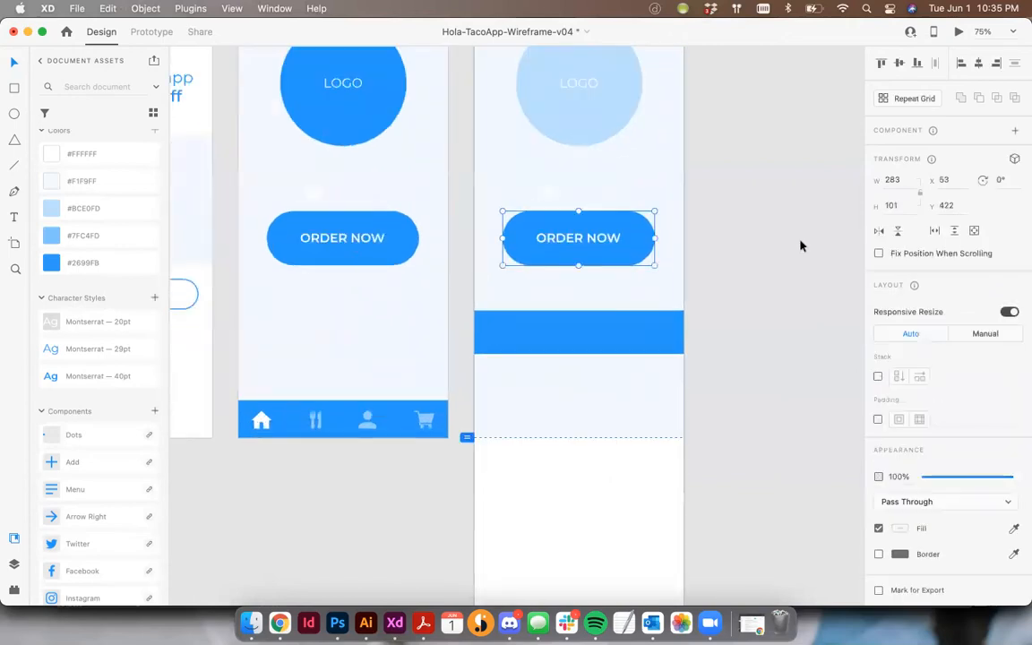
left_click_drag(545, 335, 541, 334)
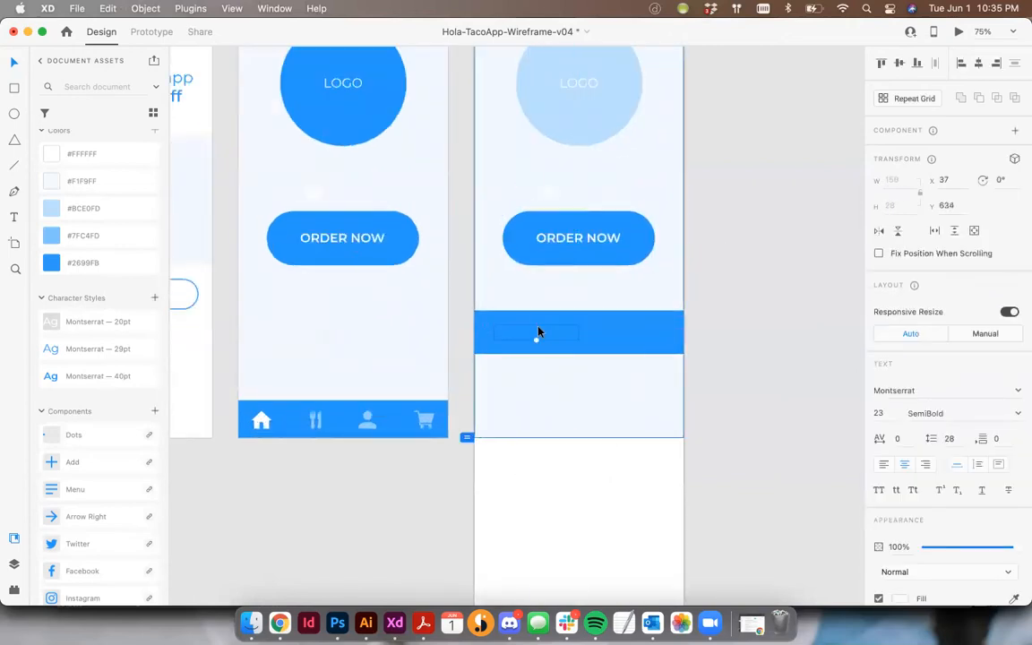
key("super+shift+bracketright")
- Group the original ORDER NOW button shape and its label back together
left_click(615, 230)
left_click(615, 223, "shift")
key("super+g")
left_click(731, 230)
- Apply the Montserrat 20pt character style to the ORDER NOW label on the lower bar
left_click(547, 337)
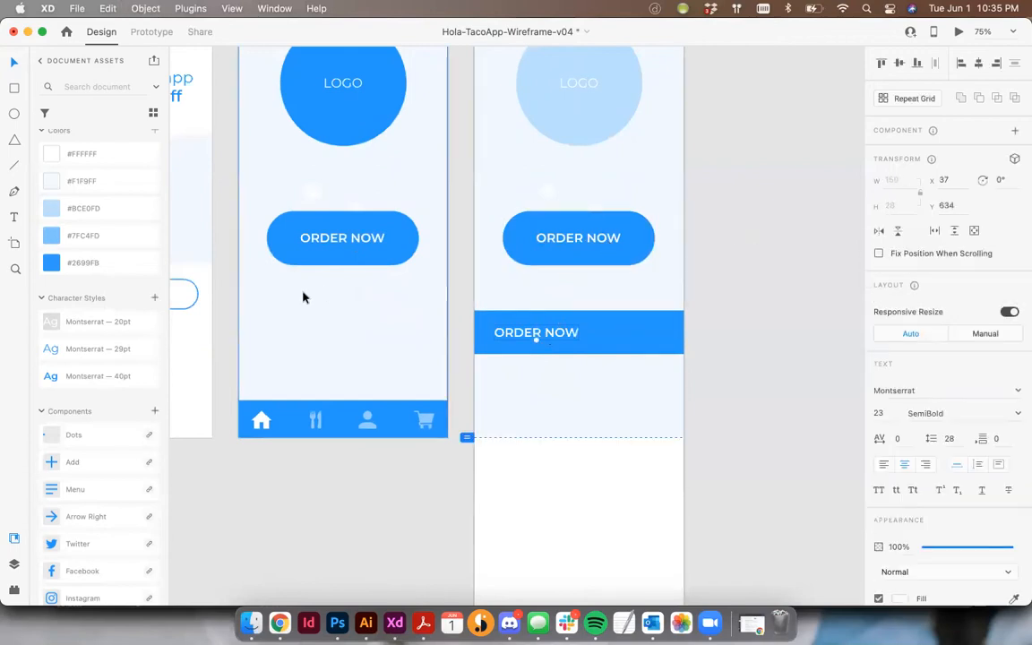
left_click(99, 322)
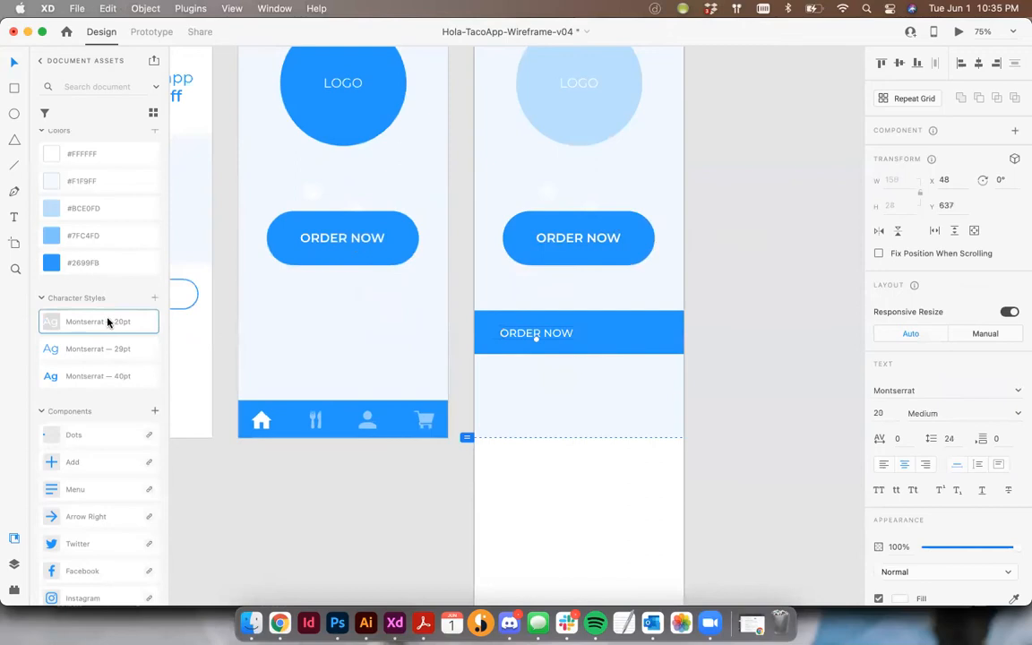
left_click(732, 340)
- Move the lower bar's label left to X 26 against the layout grid and centre it vertically within the bar
left_click(527, 337)
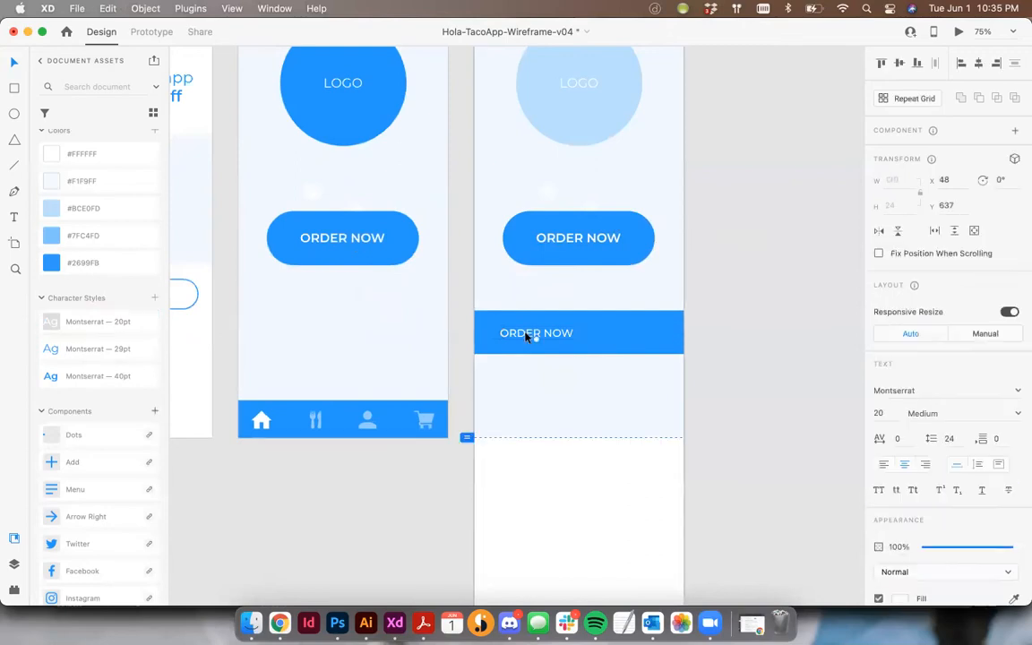
key("shift+super+apostrophe")
left_click_drag(527, 337, 514, 337)
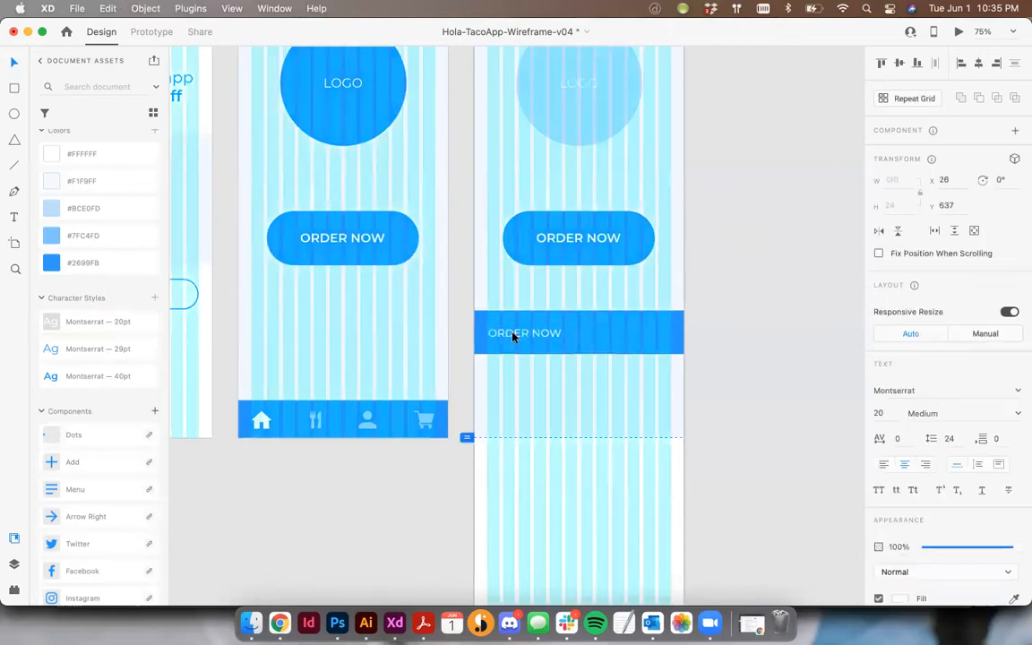
left_click(674, 325)
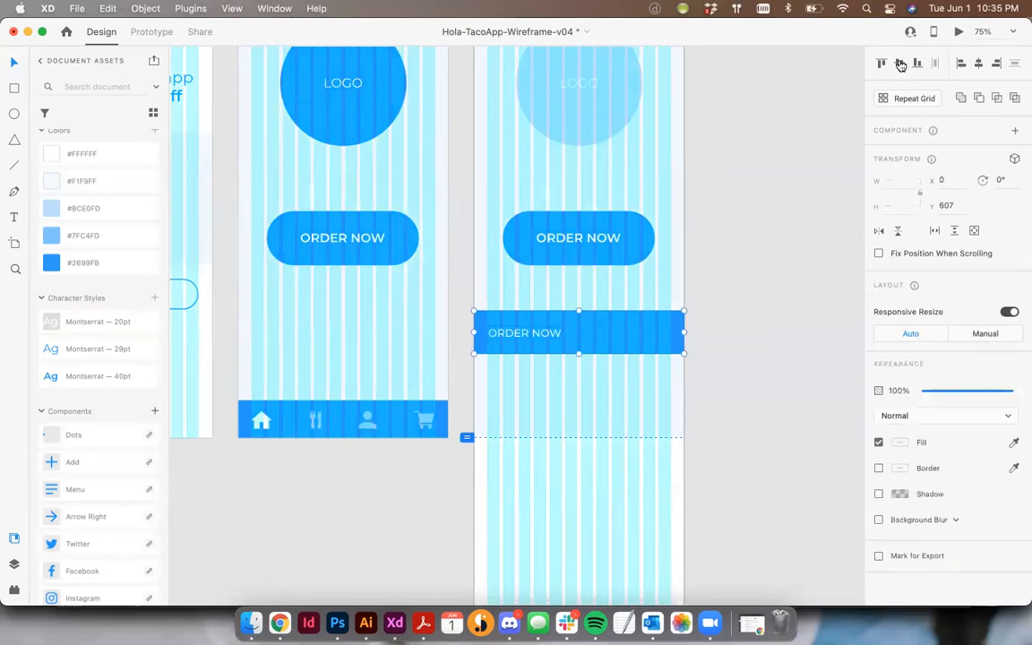
key("shift+super+apostrophe")
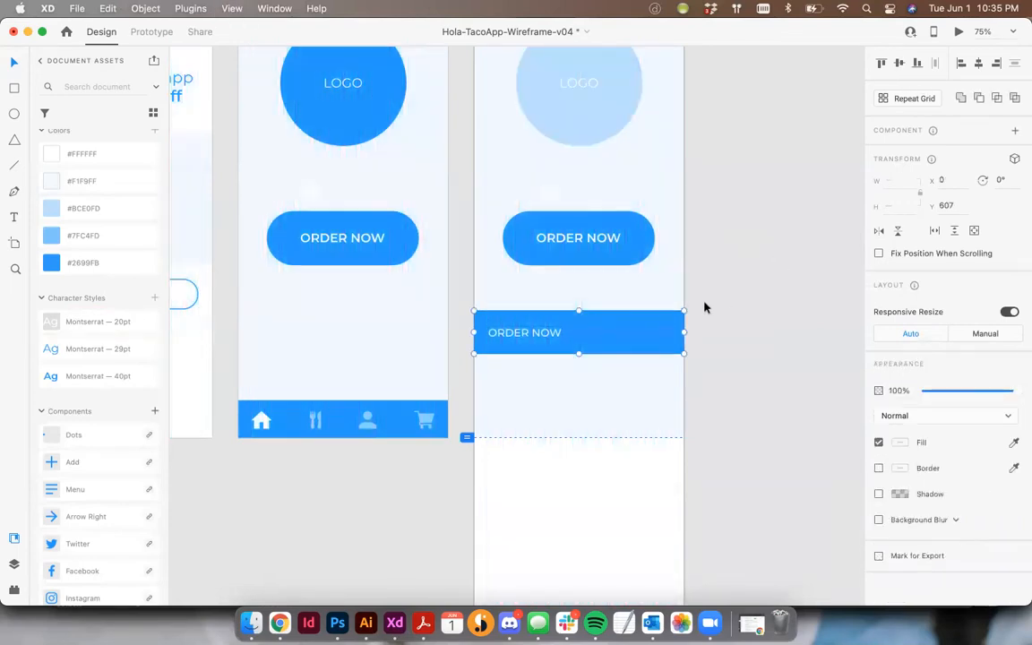
left_click(724, 300)
- Replace the lower bar's label with TODAYS FEATURE and left-align its text
double_click(521, 337)
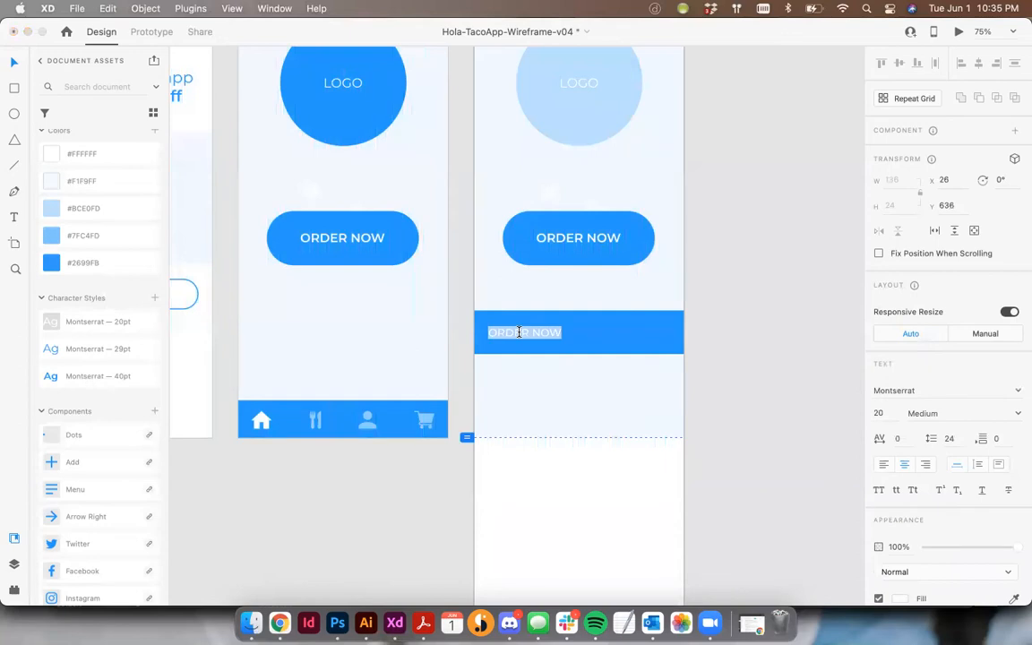
type("S")
key("BackSpace")
type("TODAYS FFEATUR")
key("BackSpace")
key("BackSpace")
key("BackSpace")
key("BackSpace")
key("BackSpace")
key("BackSpace")
type("EATURE")
key("super+a")
left_click(885, 466)
left_click(15, 62)
- Align the TODAYS FEATURE label with the layout grid's first column at X 24, and hide the grid
key("super+shift+'")
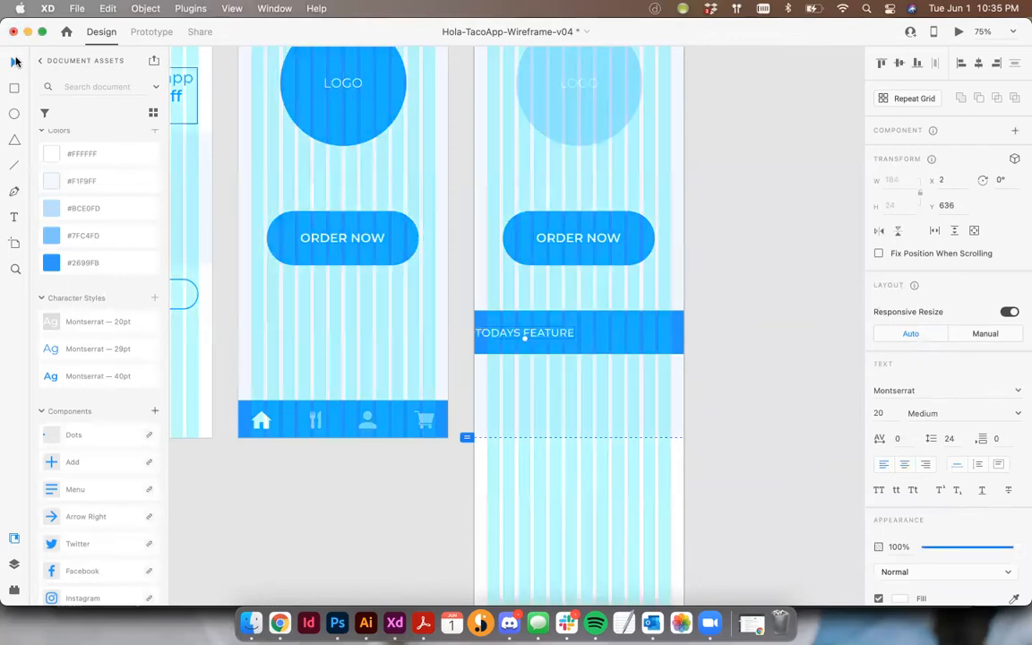
mouse_move(511, 331)
left_mouse_down()
mouse_move(523, 334)
mouse_move(507, 336)
left_mouse_up()
key("super+shift+'")
left_click(750, 338)
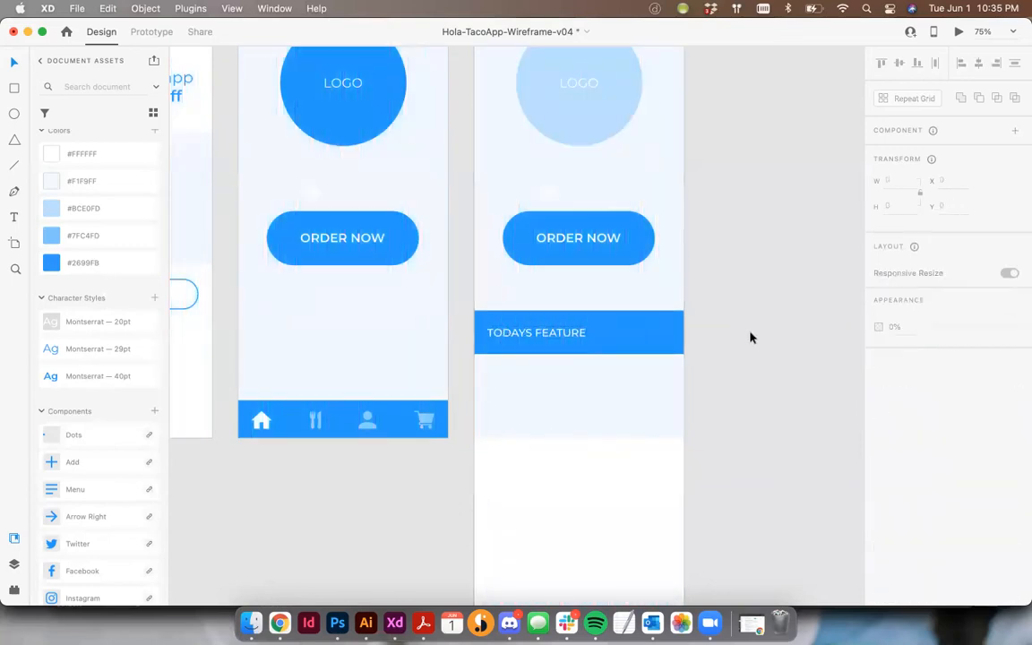
- Shorten the pale background rectangle on Home-2 to a height of about 653 so it ends behind the TODAYS FEATURE bar
left_click(610, 319)
left_click_drag(578, 438, 577, 352)
left_click(722, 353)
- Draw a borderless 167 by 167 square below the TODAYS FEATURE bar at X 24, Y 709, using the layout grid
left_click(15, 88)
key("super+shift+'")
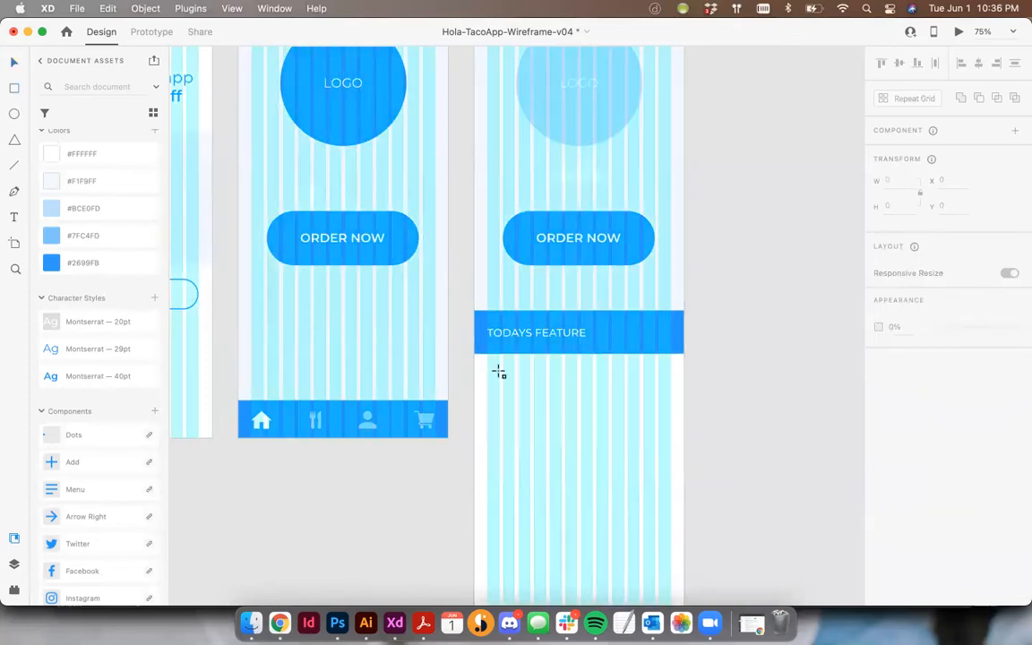
mouse_move(545, 451)
left_mouse_down()
mouse_move(576, 472)
mouse_move(568, 454)
mouse_move(577, 455)
left_mouse_up()
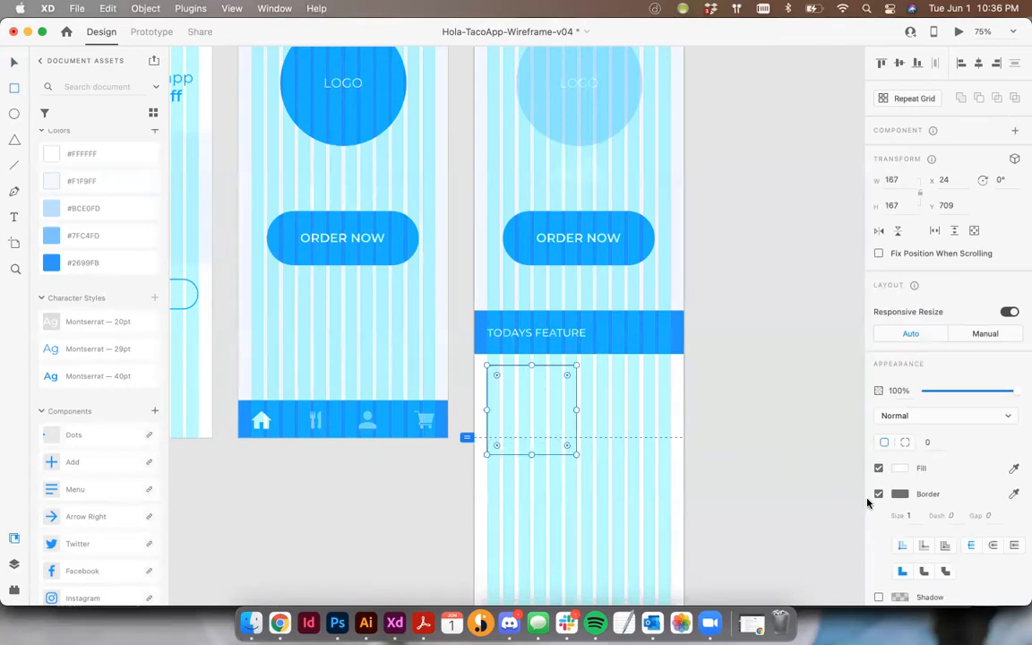
left_click(878, 494)
- Fill the new square with #F1F9FF and hide the layout grid
left_click(899, 470)
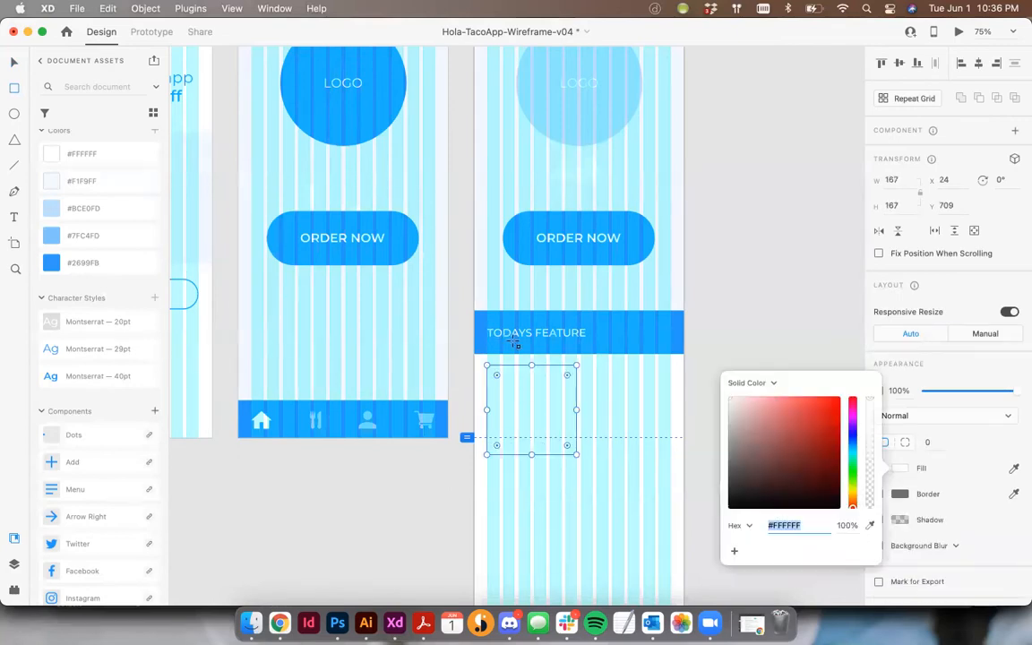
left_click(86, 192)
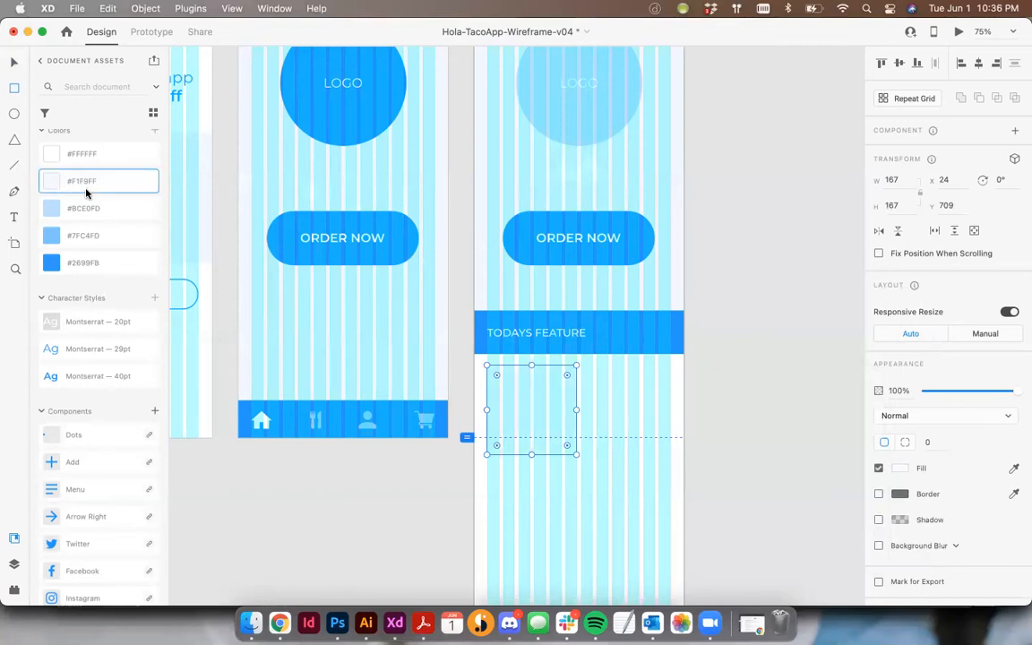
left_click(15, 64)
left_click(659, 305)
key("shift+super+apostrophe")
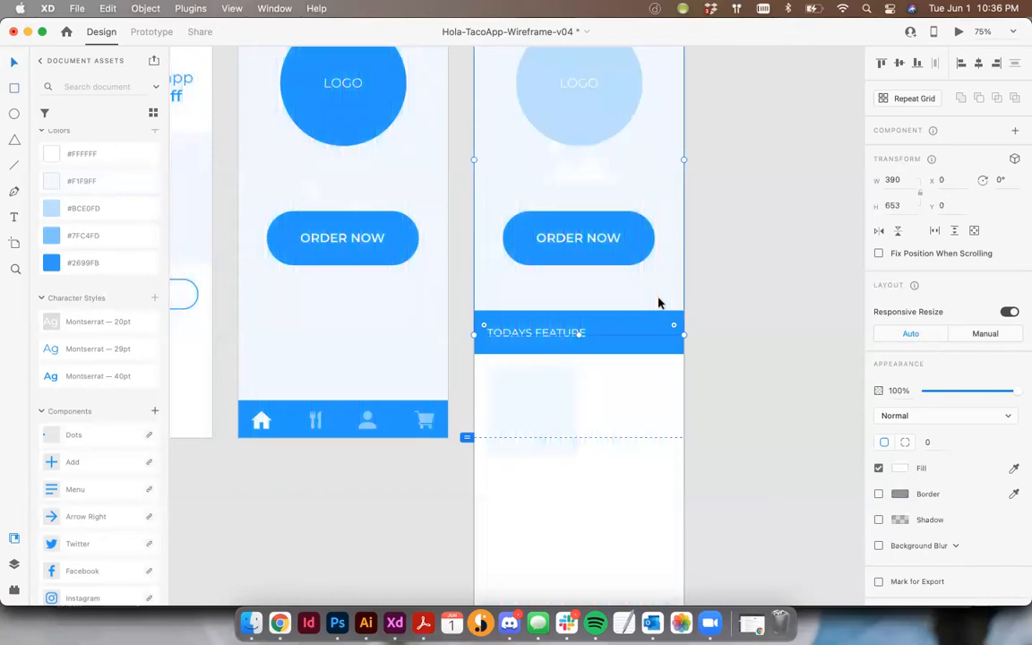
- Fill the square with #BCE0FD and place a duplicate beside it at X 198, Y 709
left_click(538, 383)
left_click(80, 206)
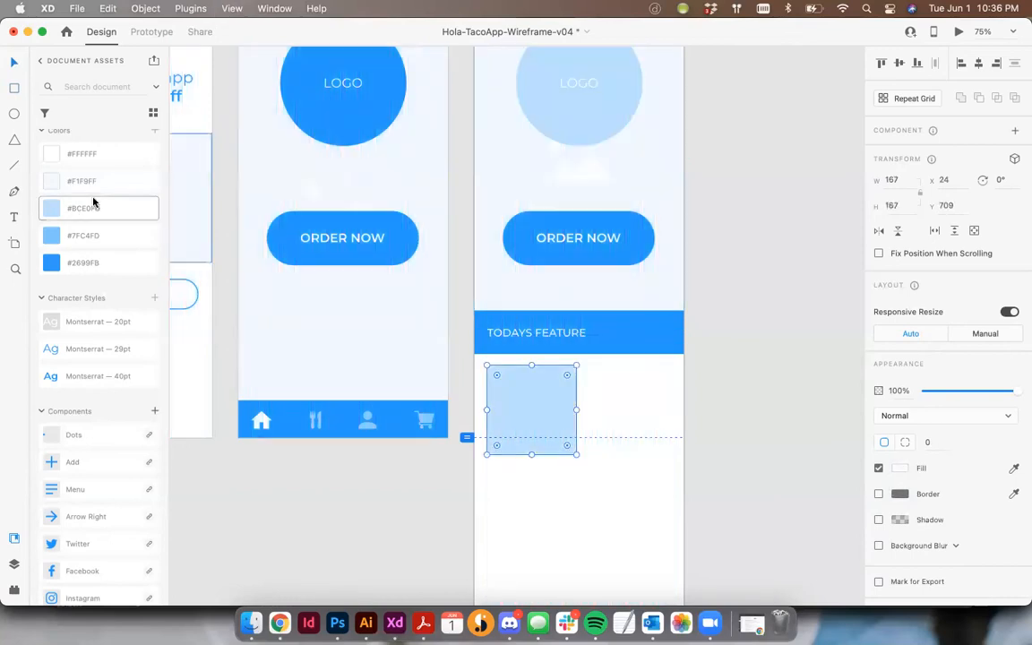
left_click_drag(559, 393, 638, 396)
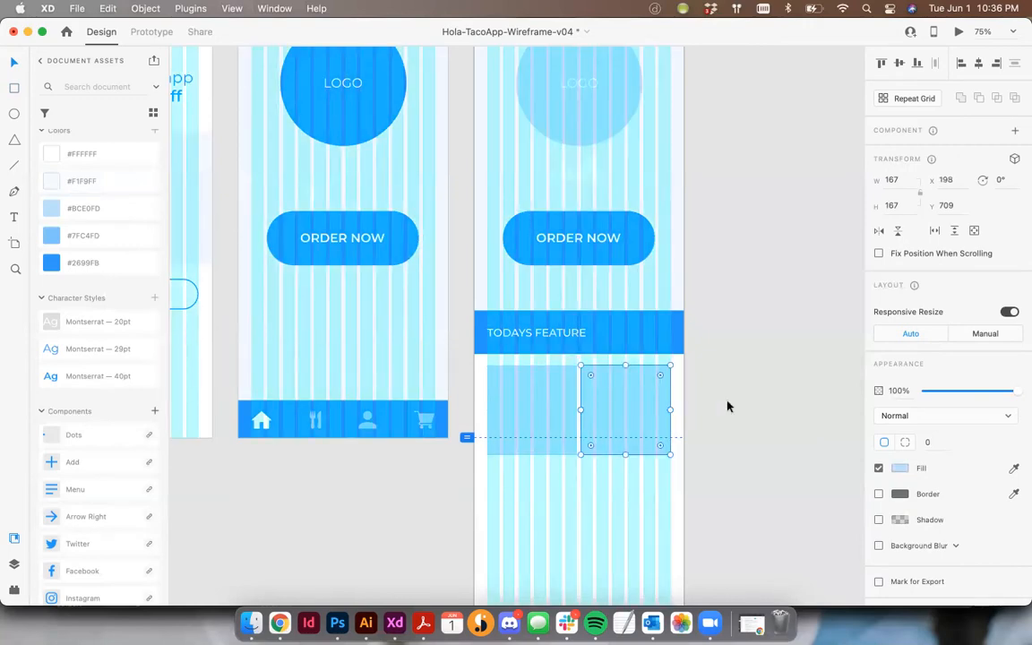
left_click(729, 406)
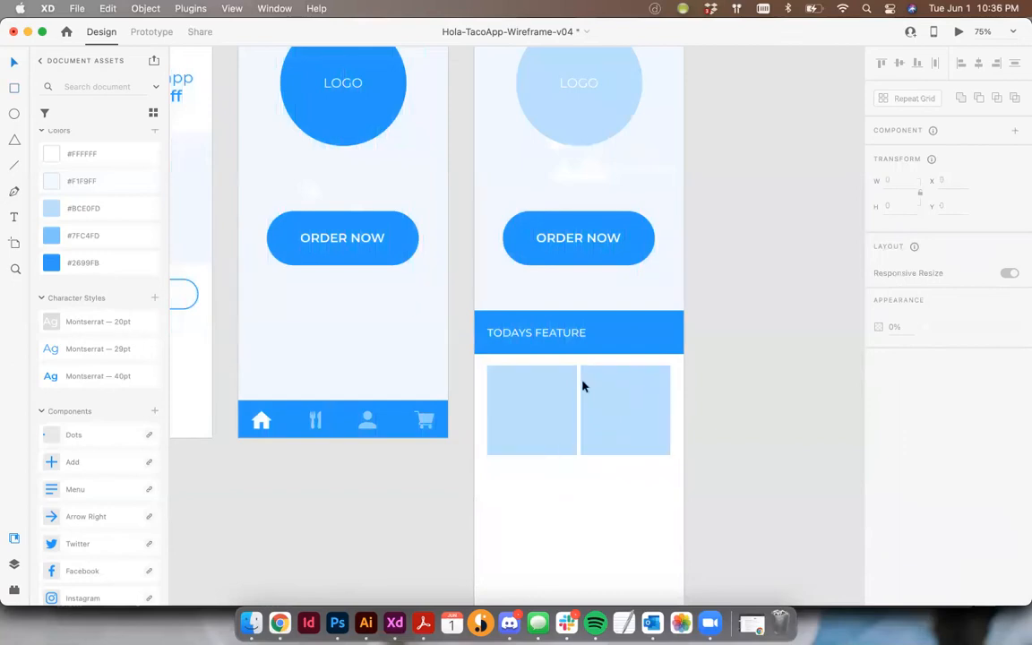
- Show the Home-2 layout grid to examine its column settings, and hide it again
scroll(574, 394, "up", 5)
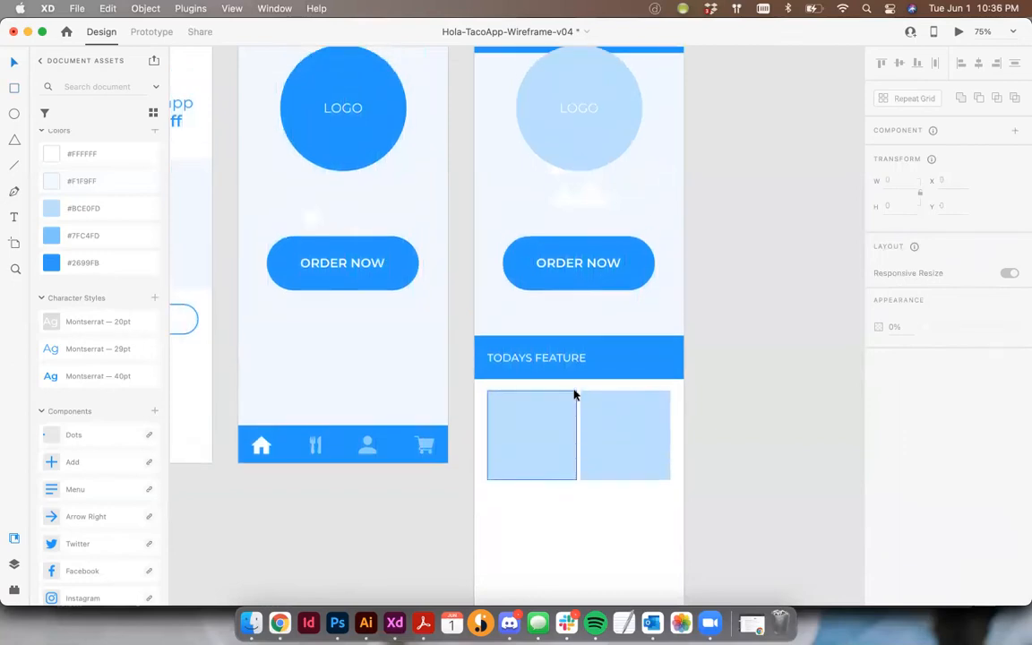
left_click(490, 117)
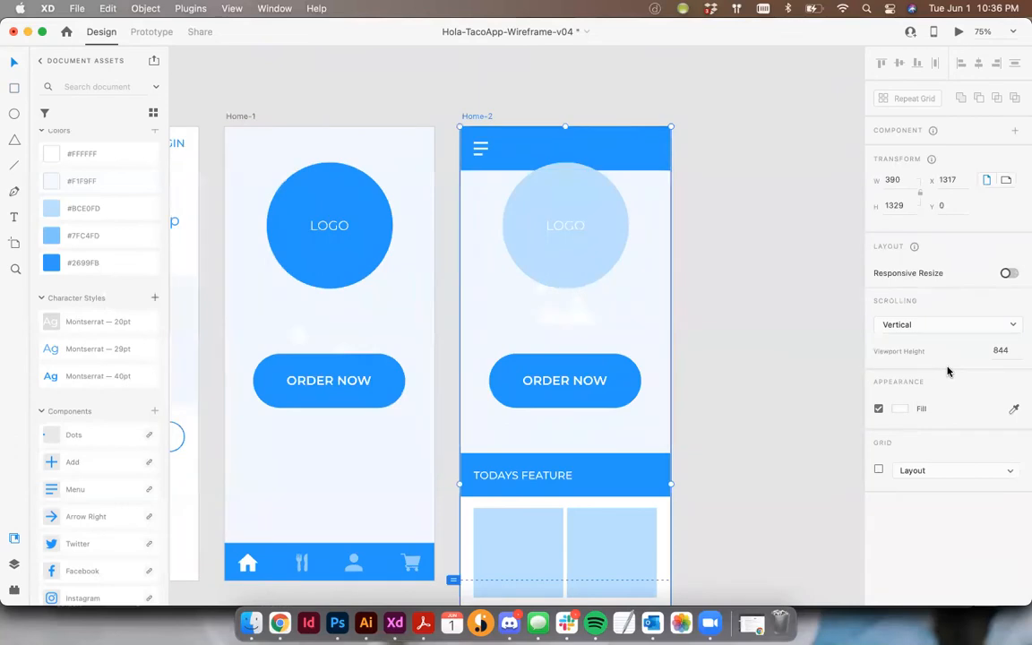
left_click(879, 470)
scroll(908, 458, "down", 1)
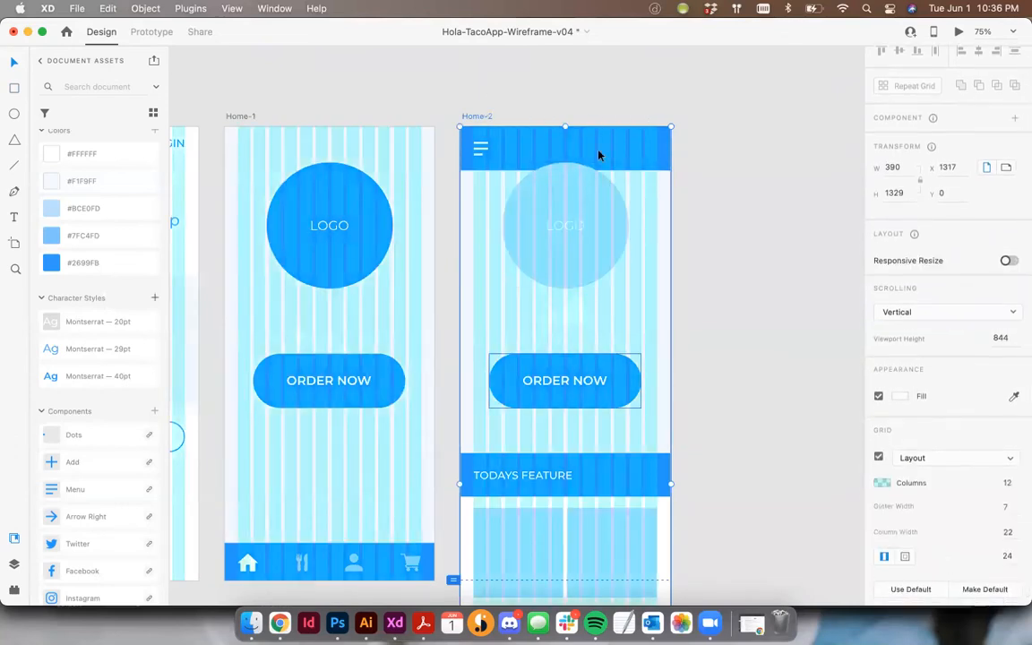
left_click(879, 458)
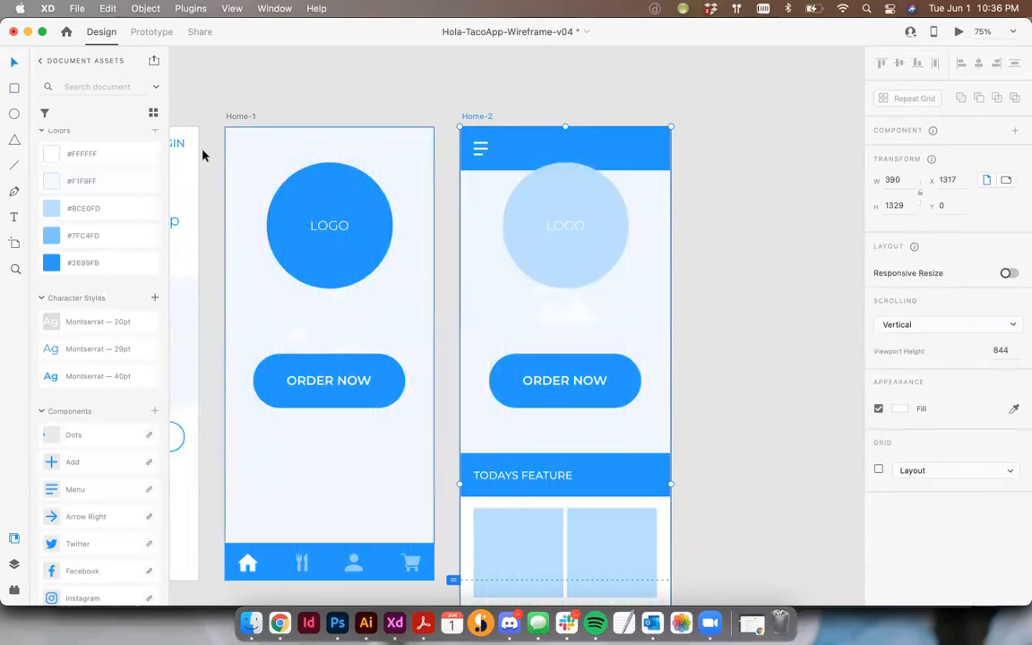
- Copy the TODAYS FEATURE label below the first square at X 24, Y 894 and fill the copy with #2699FB
scroll(789, 191, "down", 2)
scroll(738, 302, "down", 2)
left_click(705, 306)
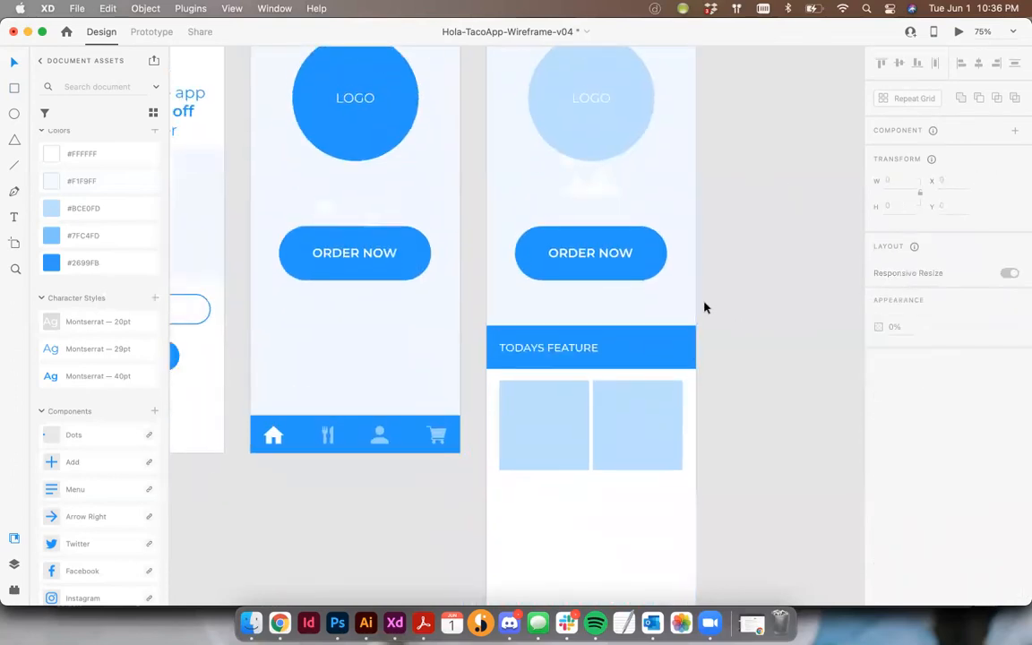
left_click_drag(552, 447, 550, 482)
scroll(550, 482, "down", 1)
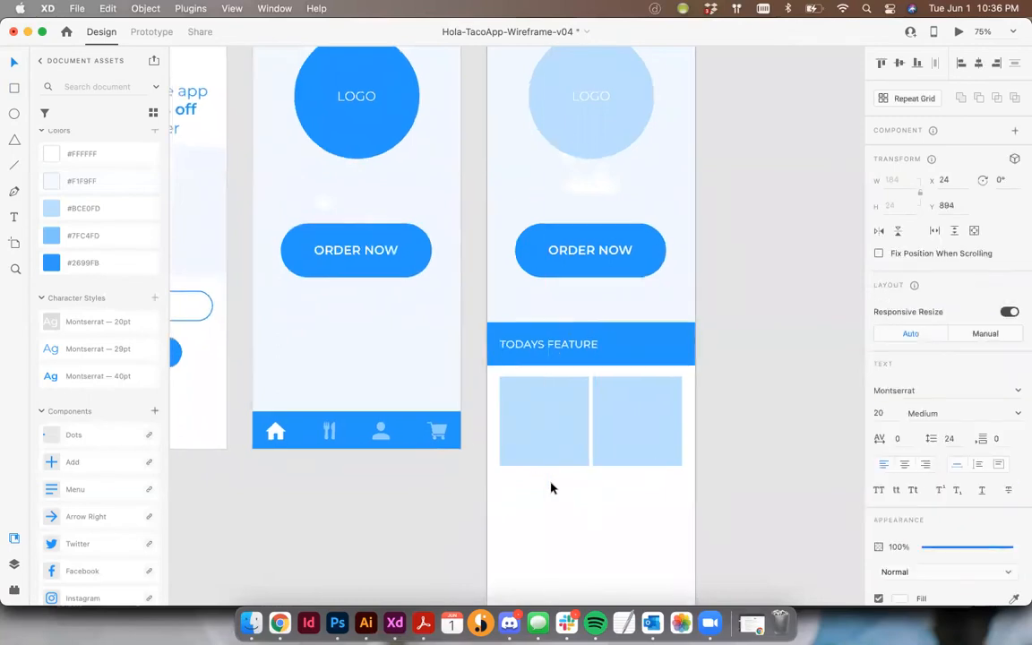
left_click(134, 207)
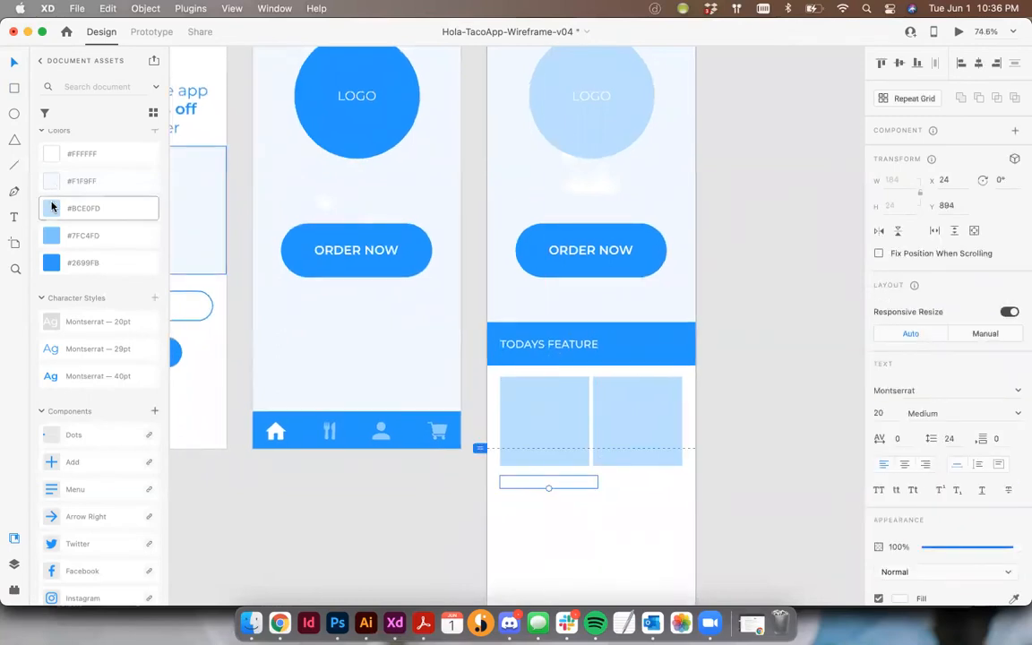
- Change the label below the first square to FEATURE 1
double_click(512, 482)
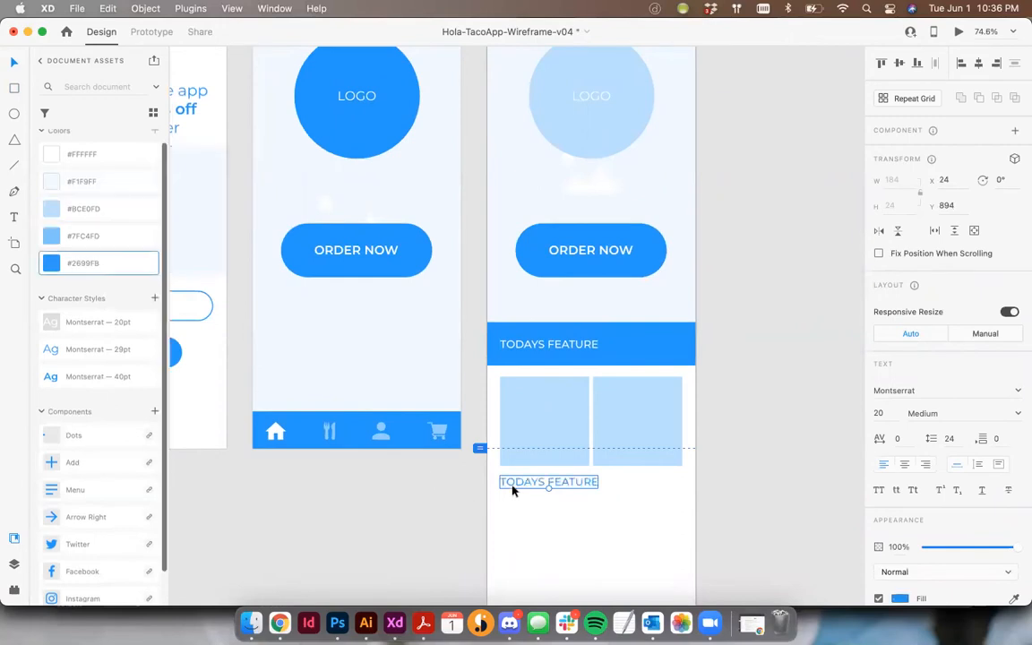
type("FEATURE")
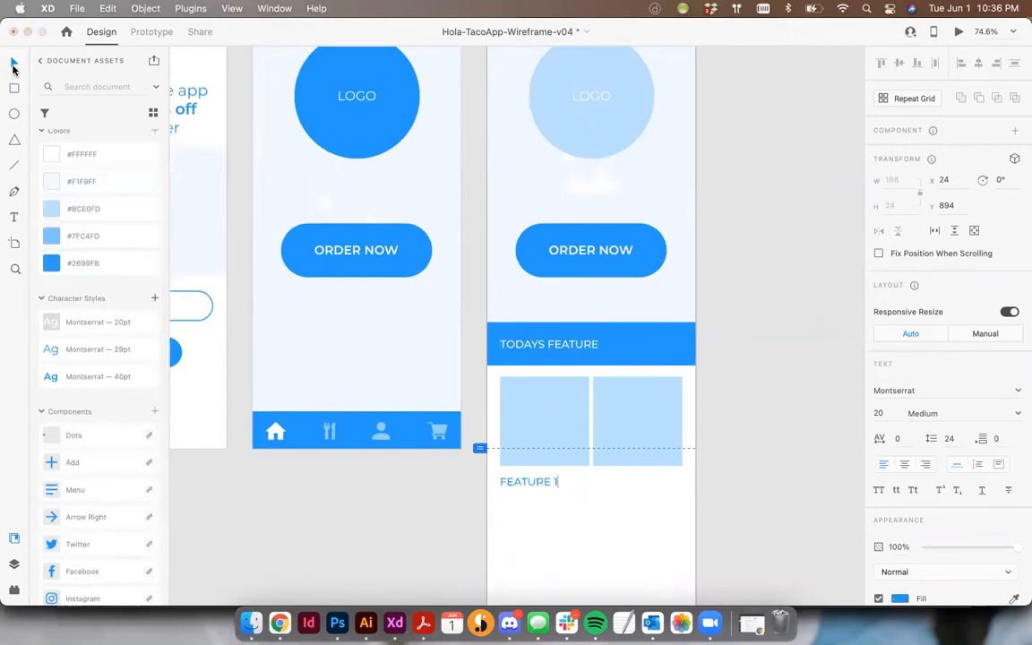
key("Escape")
- Duplicate the FEATURE 1 label below the second square, aligned to its left edge, and change the copy to FEATURE 2
left_click_drag(532, 484, 630, 484)
left_click(647, 441, "shift")
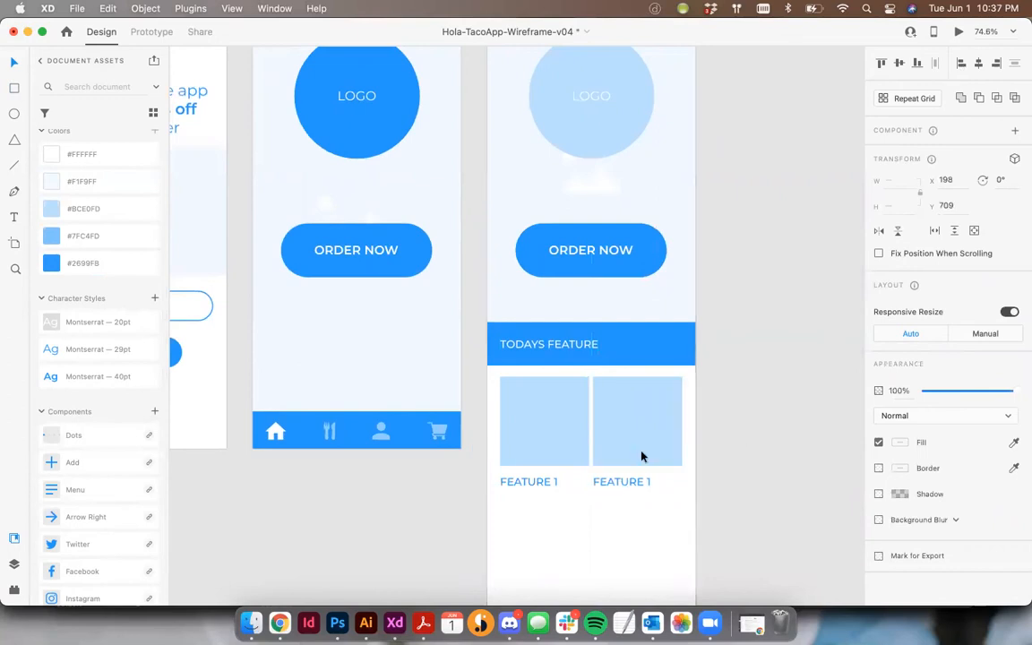
double_click(621, 482)
type("2")
left_click(14, 62)
- Set the FEATURE 1 and FEATURE 2 labels to size 15 and save the formatting as a character style
left_click(536, 482, "shift")
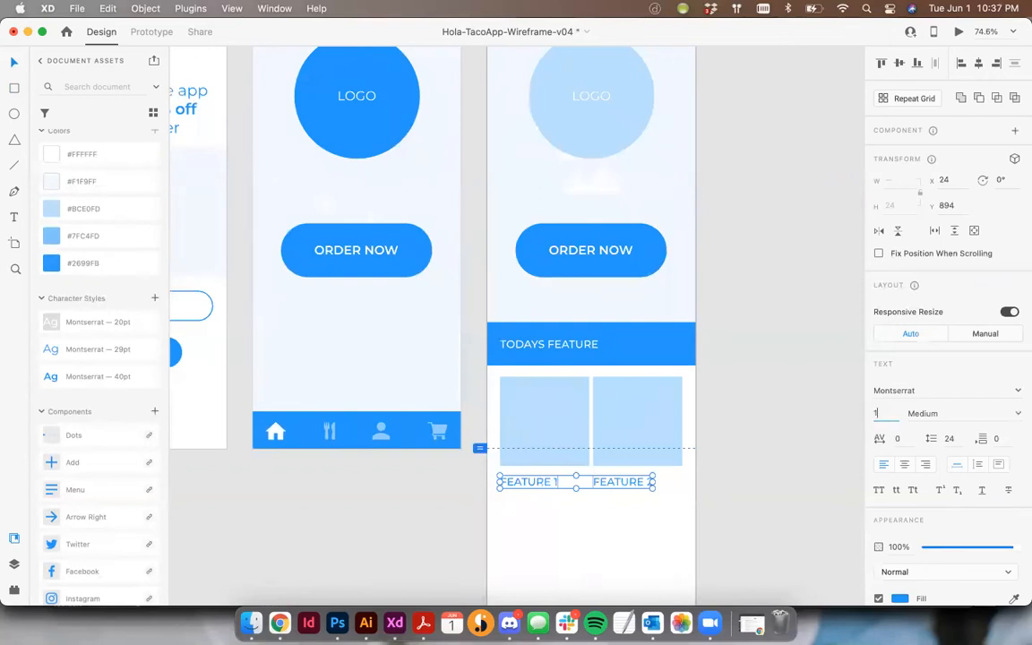
key("Tab")
left_click(602, 503)
left_click(526, 484)
left_click(154, 297)
left_click(546, 509)
- Move the FEATURE 1 and FEATURE 2 labels up together, closer to the squares above them
left_click(541, 485)
left_click(615, 485, "shift")
left_click_drag(616, 485, 617, 477)
left_click(727, 492)
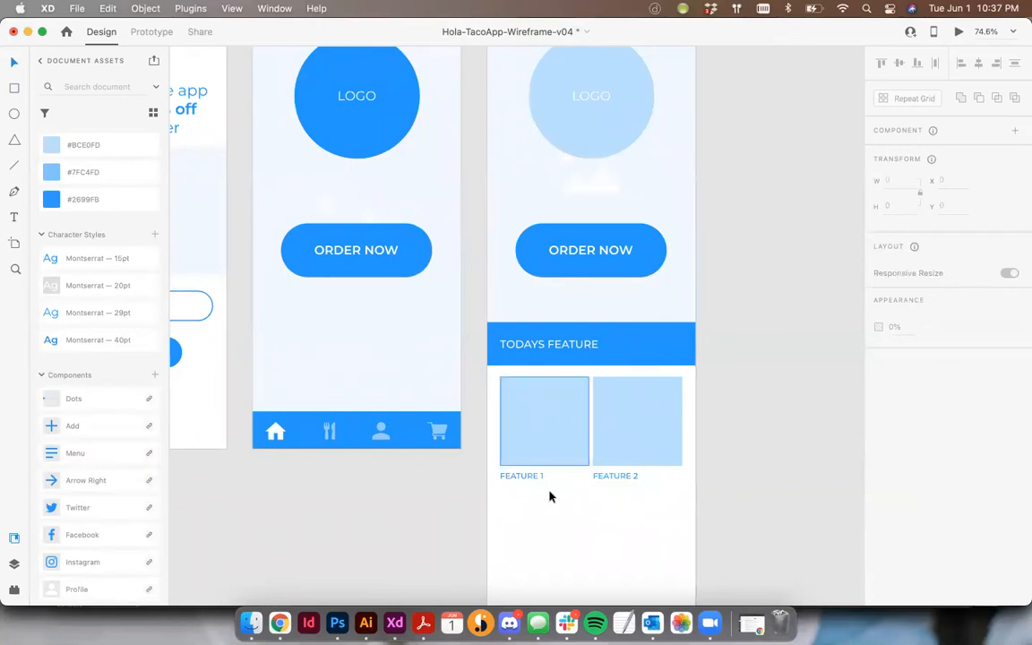
- Shorten the Home-2 artboard to a height of 940 so that it ends just below the FEATURE 1 and FEATURE 2 labels
scroll(553, 501, "down", 5)
scroll(553, 501, "right", 3)
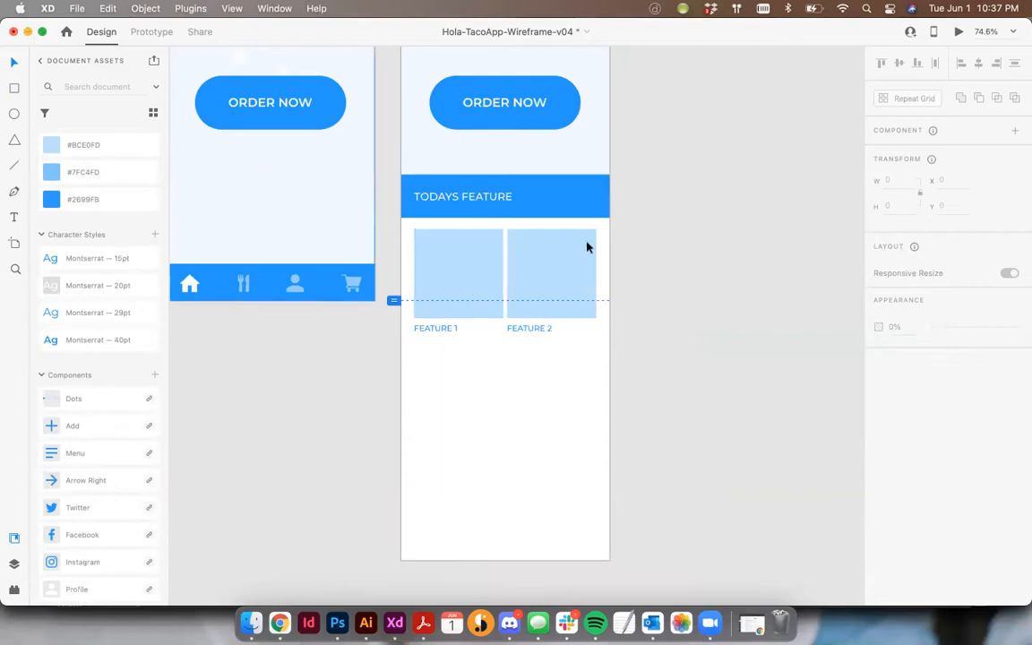
scroll(593, 271, "up", 10)
left_click(426, 183)
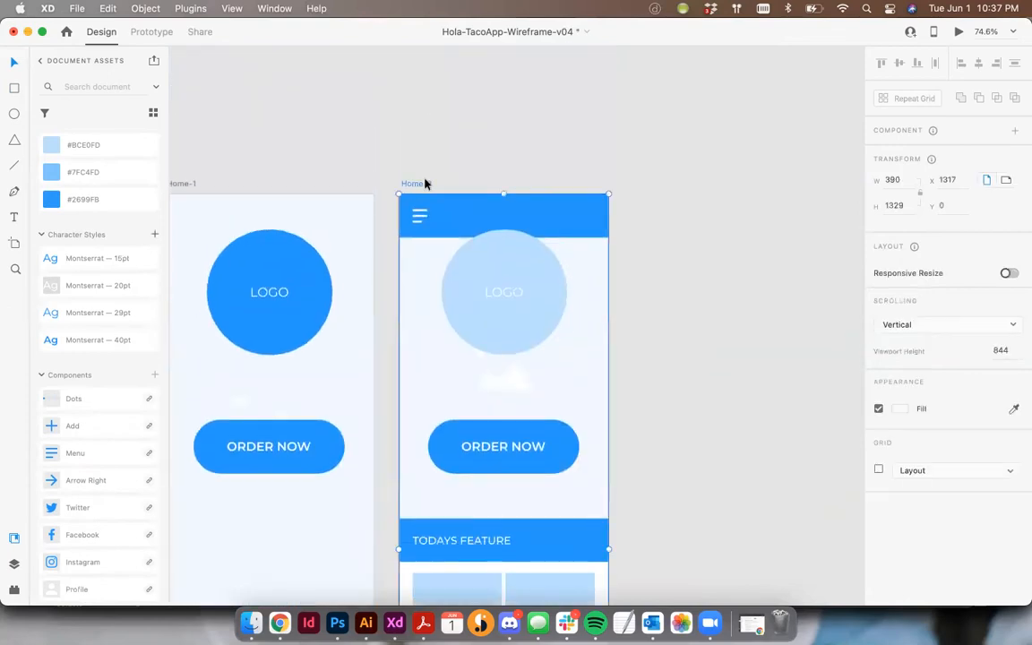
scroll(668, 165, "down", 13)
left_click_drag(509, 449, 504, 238)
scroll(560, 357, "up", 4)
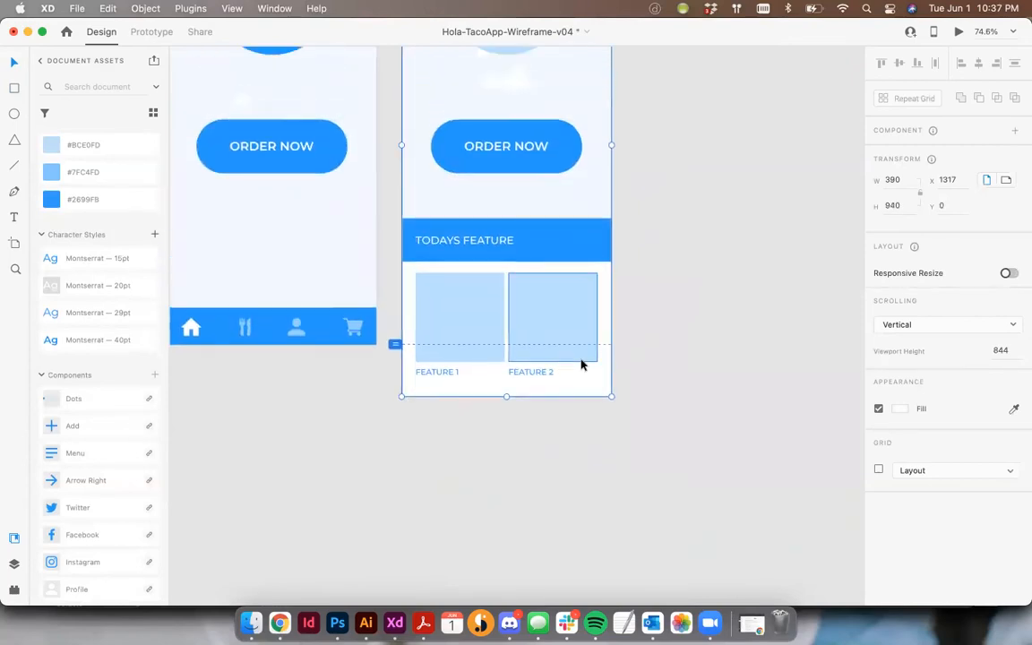
scroll(698, 372, "up", 4)
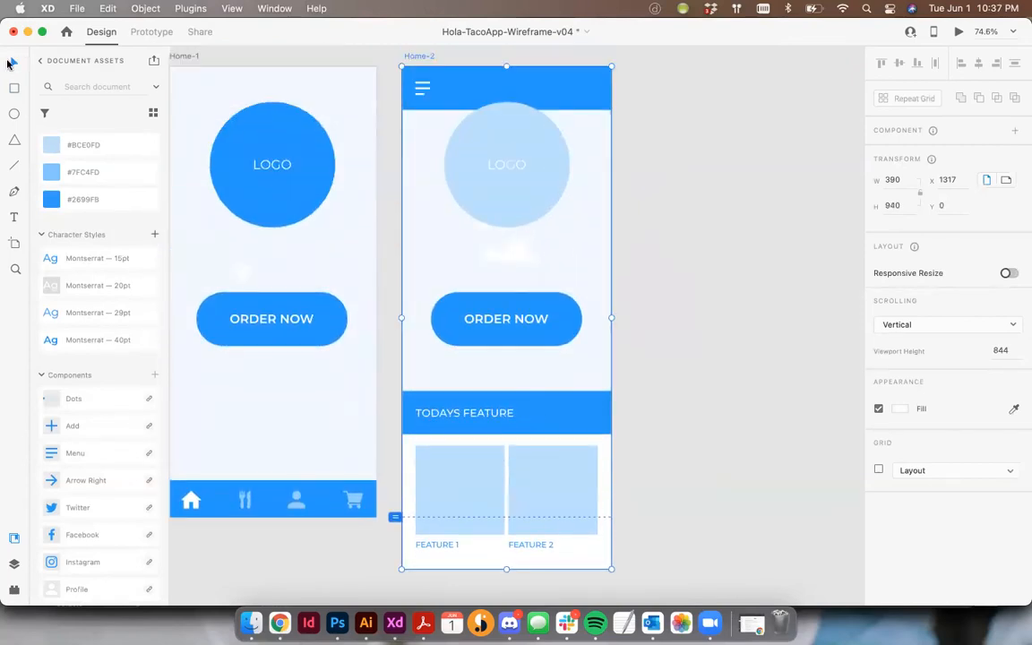
left_click(674, 464)
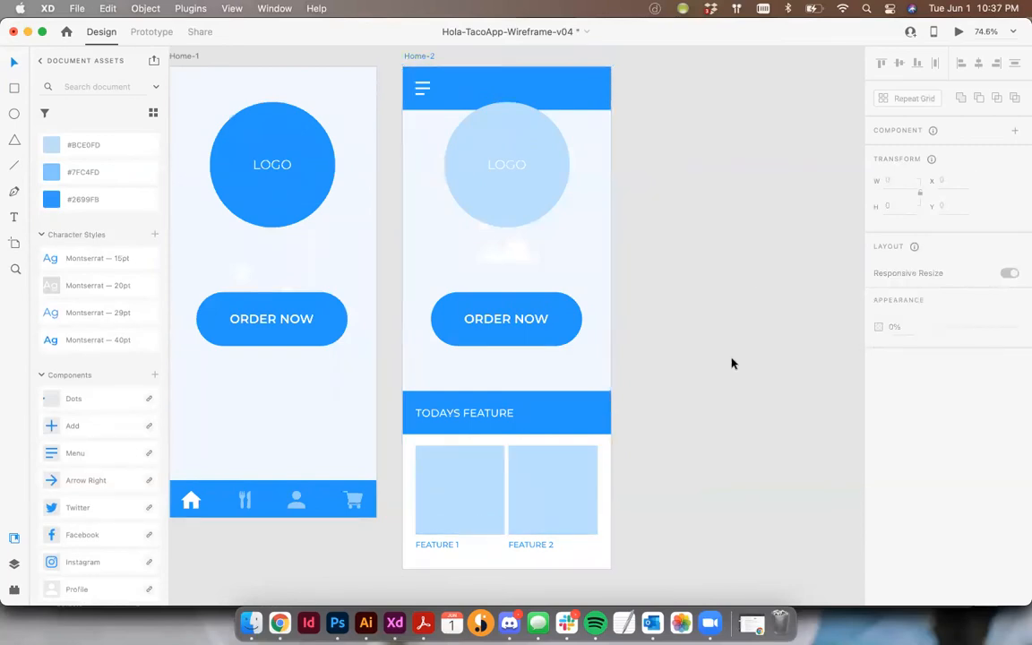
- Duplicate the Home-2 artboard to its right, top-aligned and with the same 49 px gap as between Home-1 and Home-2
scroll(732, 363, "up", 1)
scroll(732, 363, "right", 1)
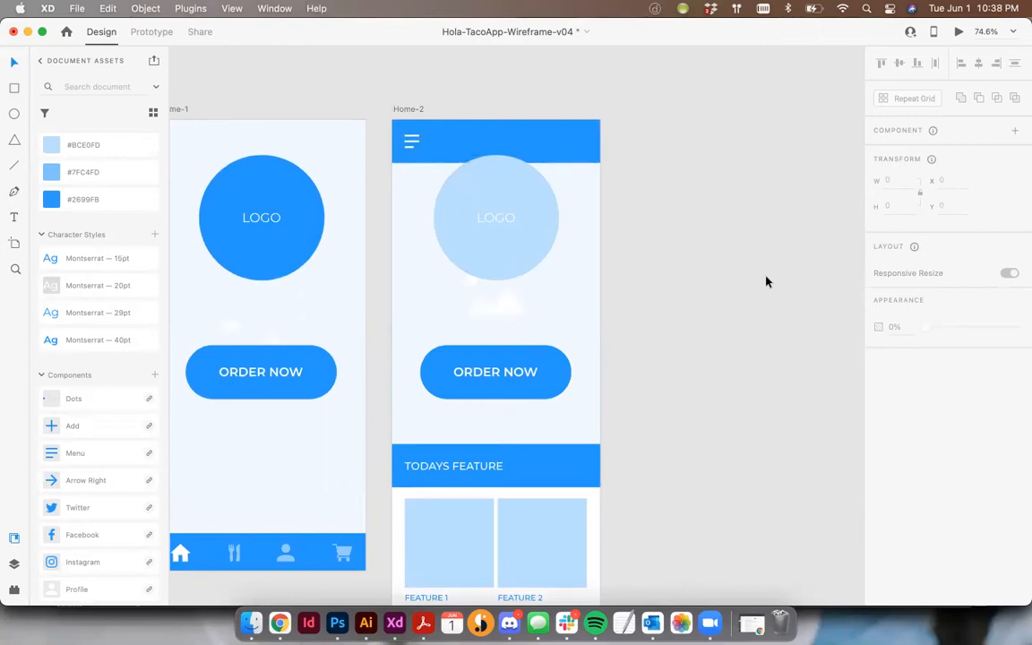
scroll(766, 282, "up", 2)
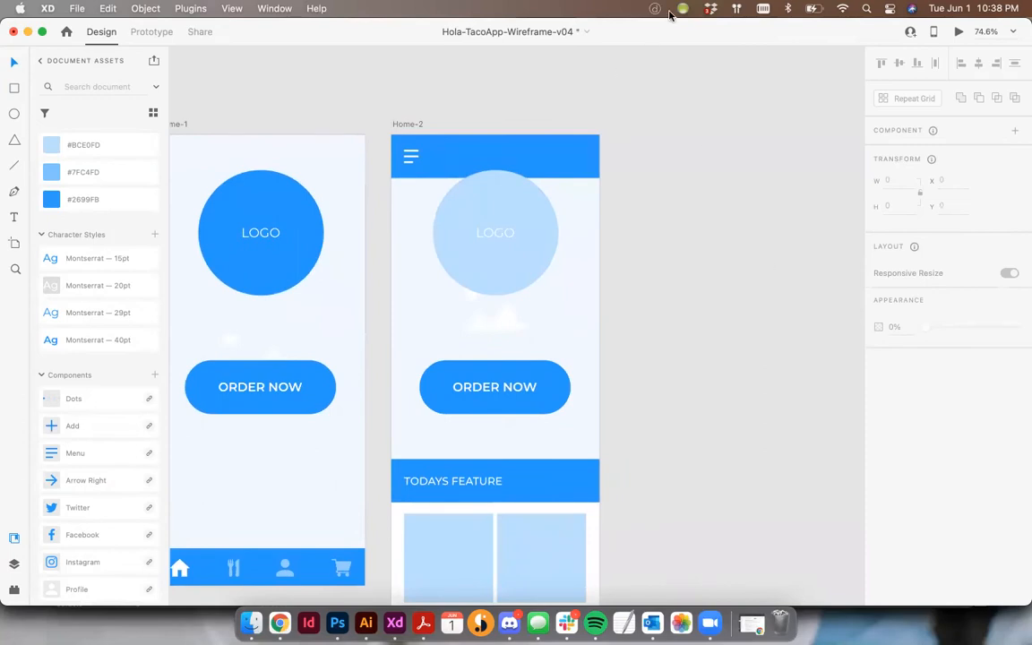
scroll(709, 108, "left", 3)
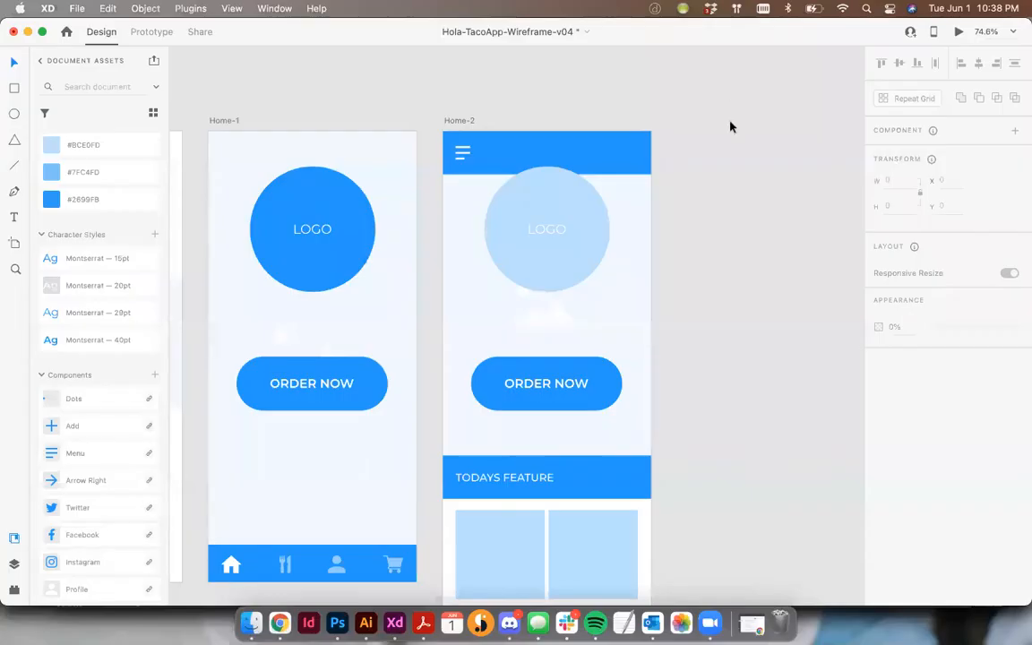
scroll(730, 127, "right", 6)
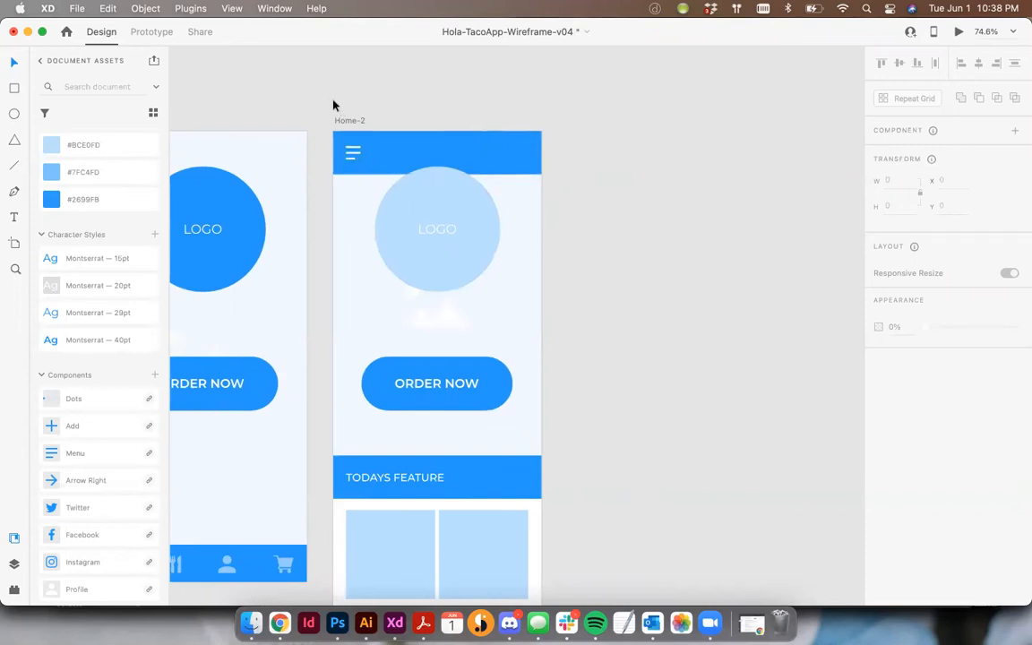
left_click(342, 121)
left_click_drag(342, 121, 576, 129)
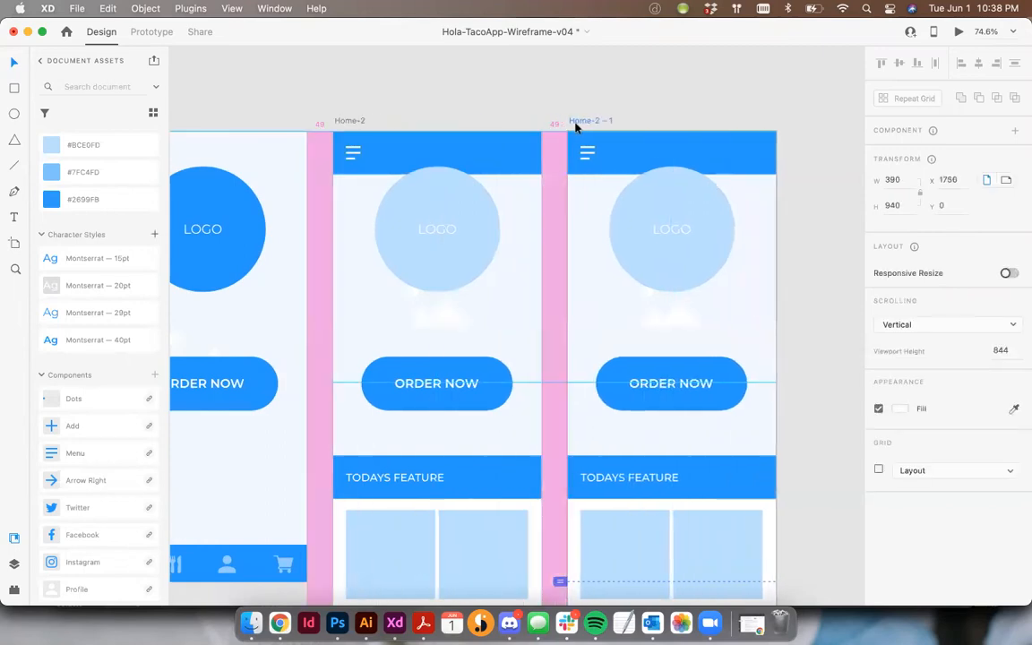
left_click(671, 110)
left_click_drag(675, 109, 578, 95)
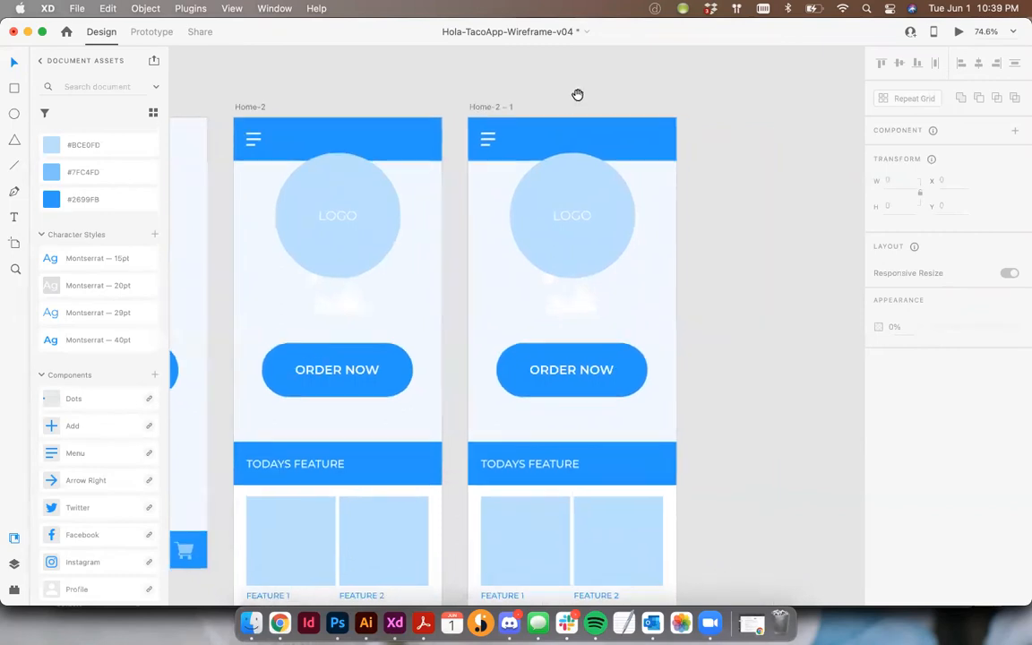
- Shorten the Home-2 – 1 artboard so that its lower edge meets the 844 viewport height line
left_click(497, 108)
scroll(610, 155, "down", 2)
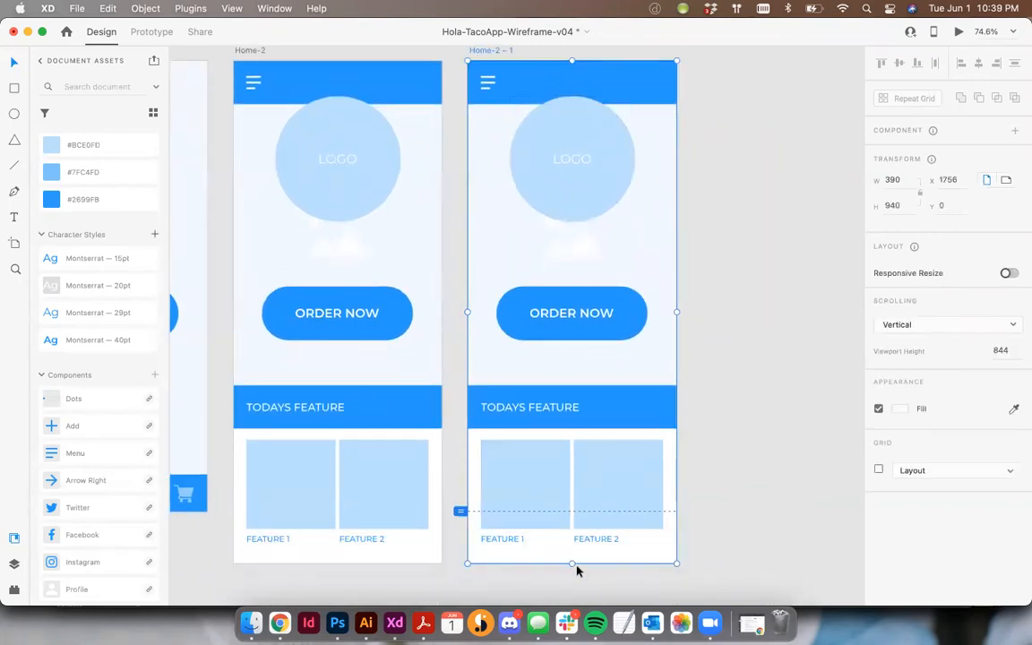
left_click_drag(573, 560, 570, 512)
left_click(680, 518)
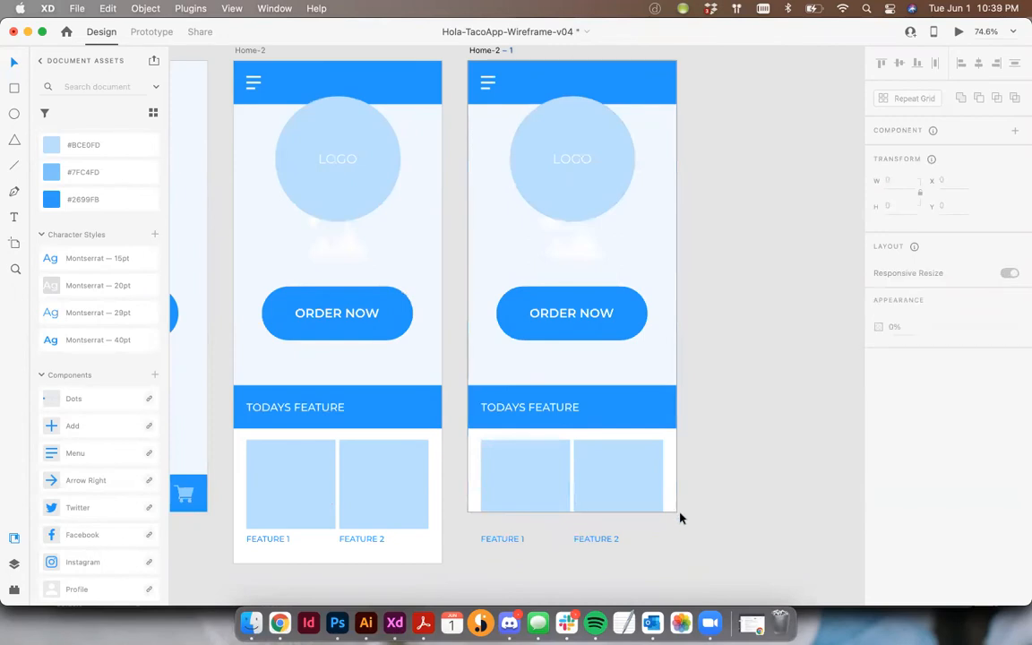
- Delete the FEATURE 1 and FEATURE 2 labels left below the Home-2 – 1 artboard
left_click(602, 540)
left_click(521, 540, "shift")
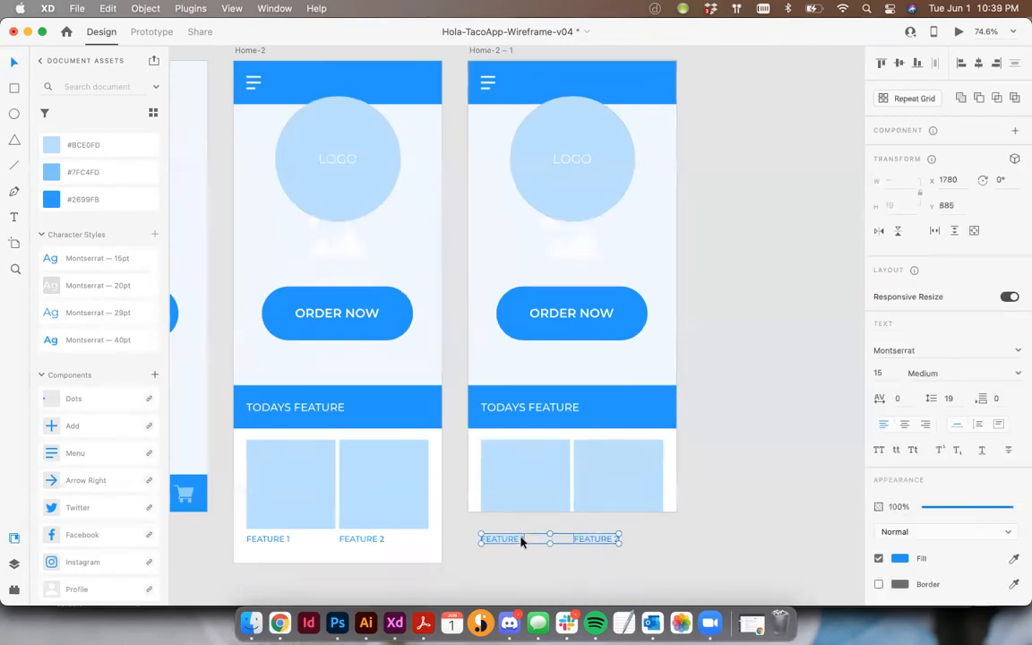
key("Delete")
left_click_drag(663, 258, 648, 285)
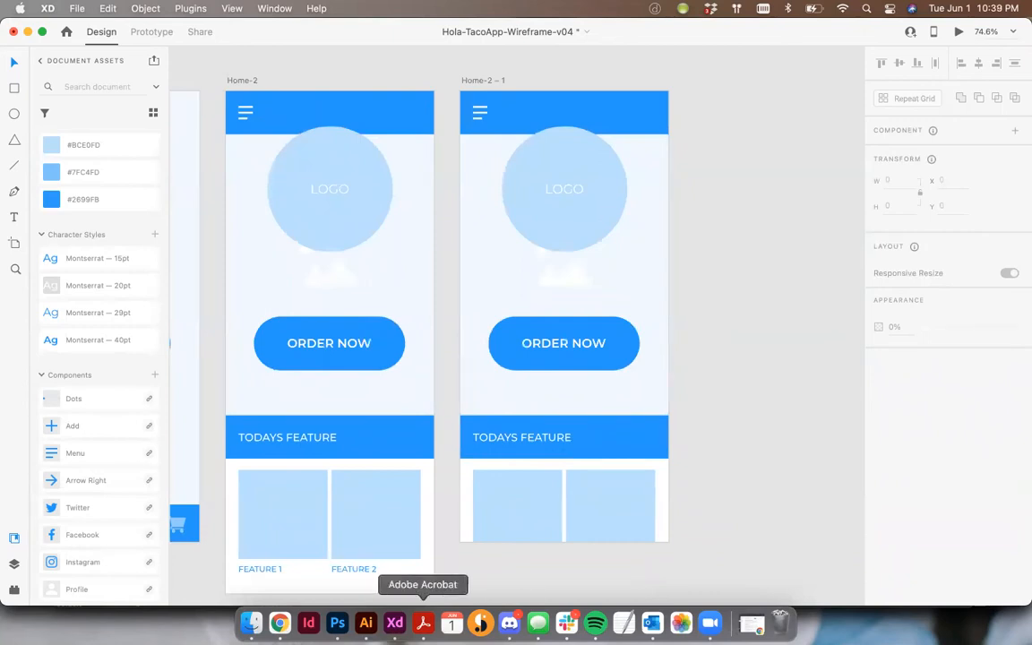
- Review the Expanded Navigation page in Adobe Acrobat and the Menus artboards in wireframes-mobile-2019.08, and return to Hola-TacoApp-Wireframe-v04 in XD
left_click(422, 623)
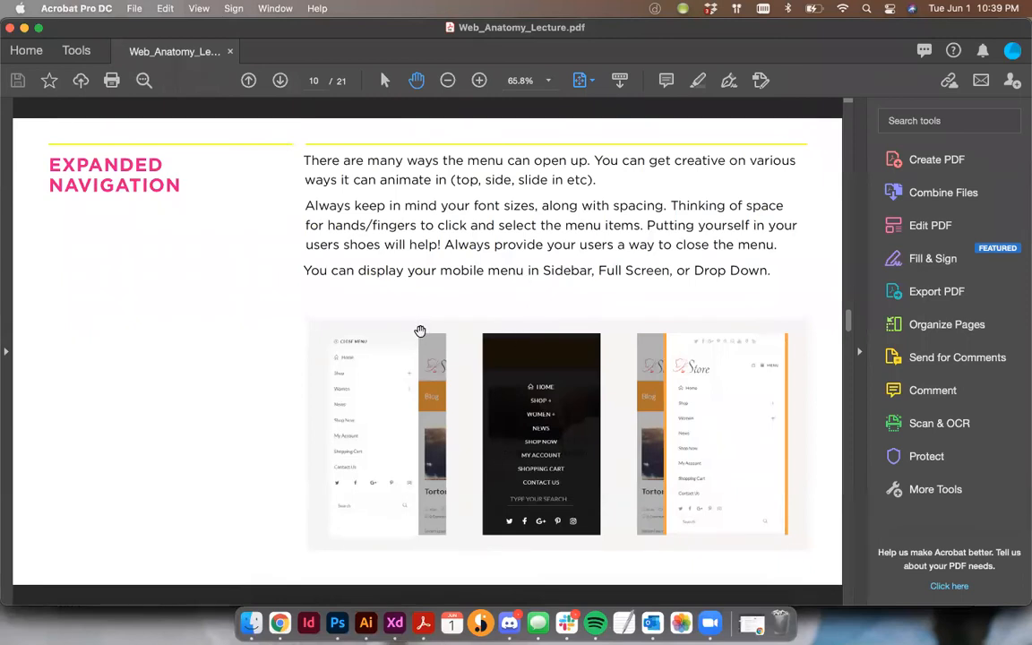
left_click(395, 623)
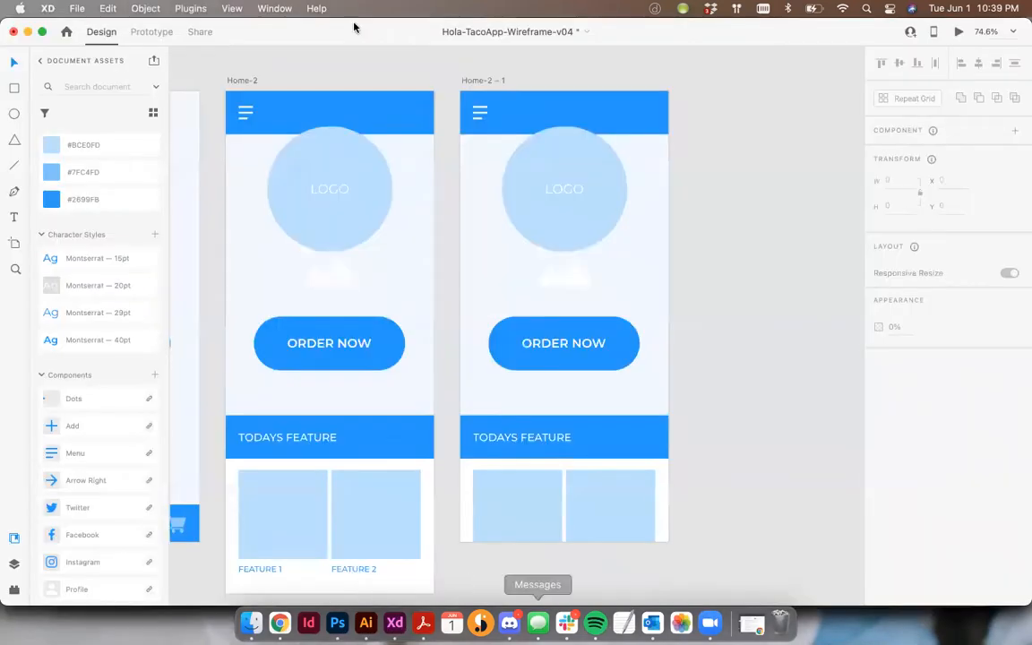
left_click(274, 8)
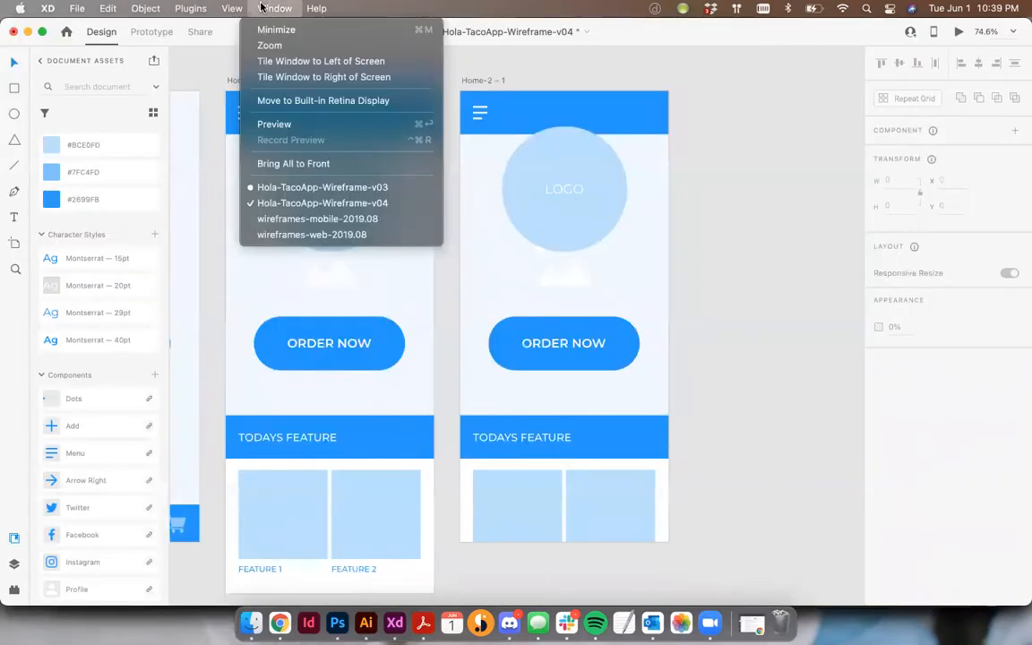
left_click(301, 219)
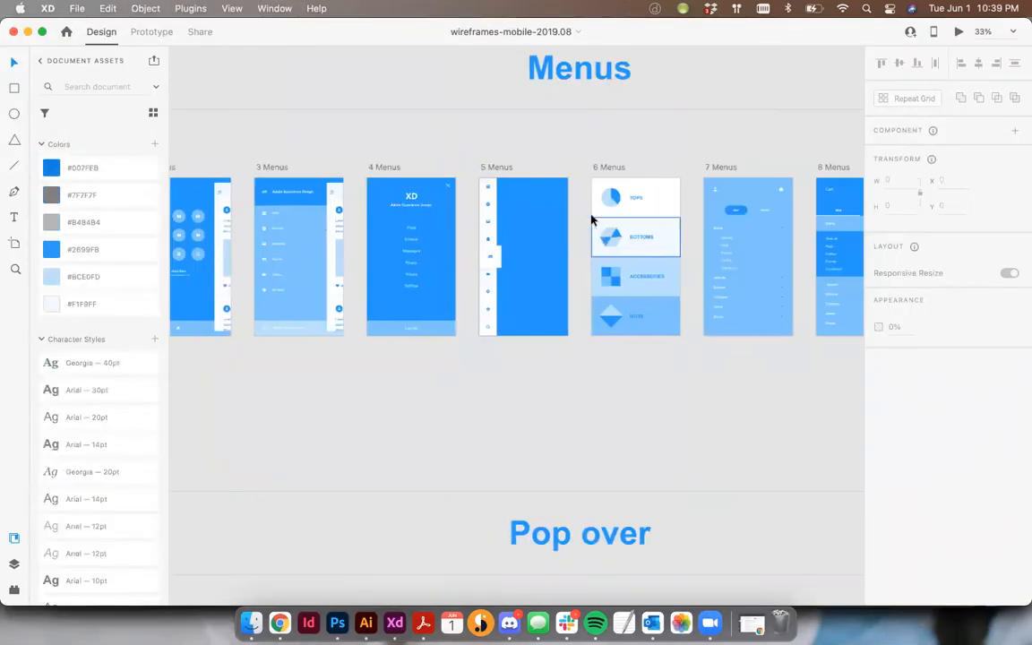
scroll(591, 220, "left", 5)
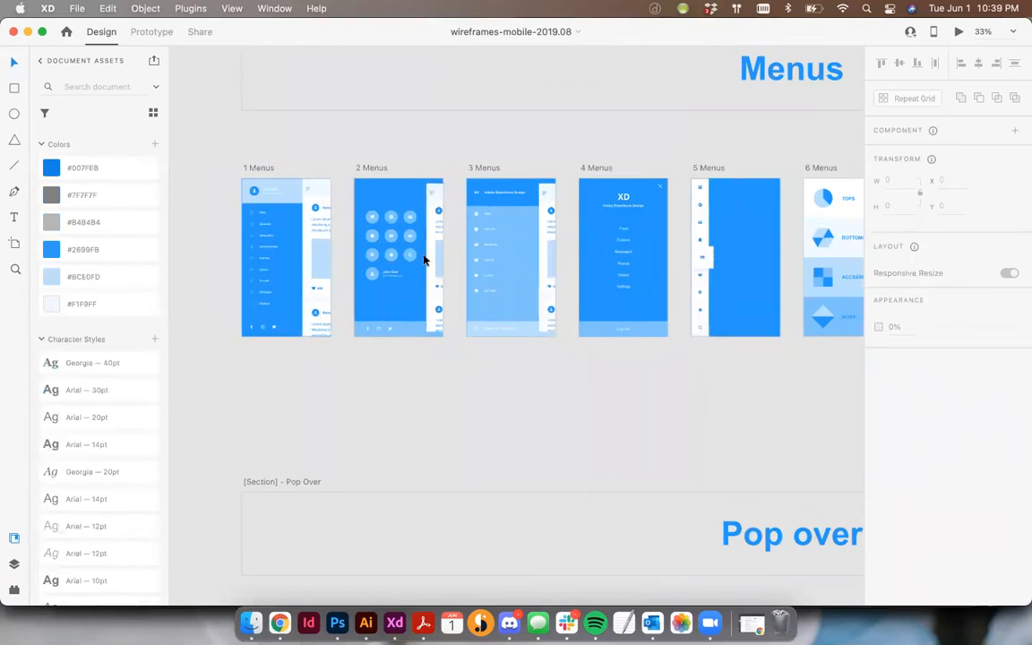
scroll(448, 255, "right", 2)
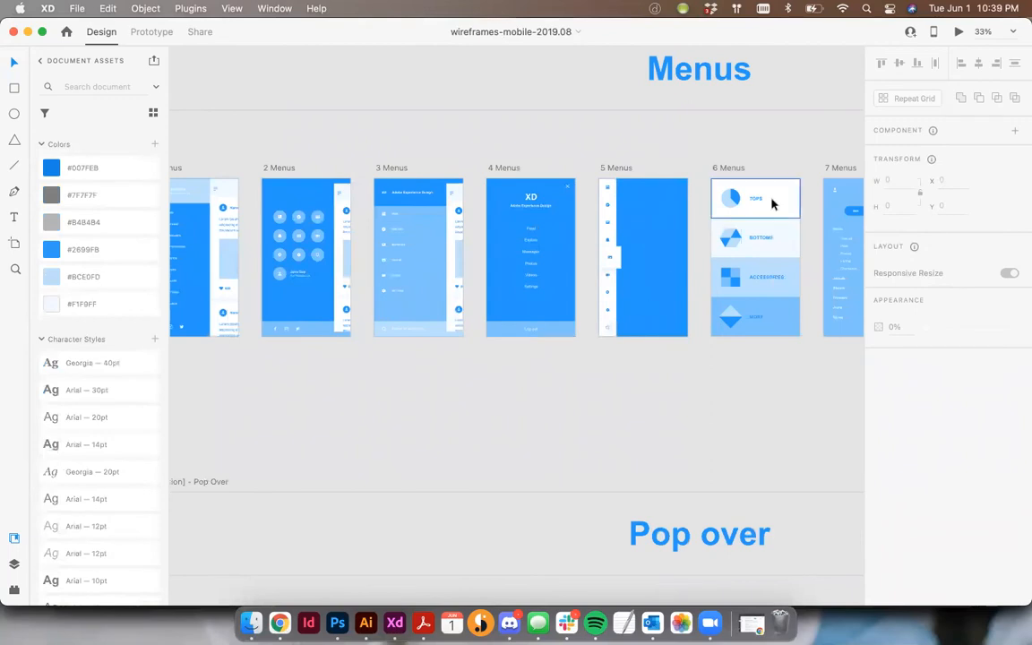
scroll(757, 320, "right", 6)
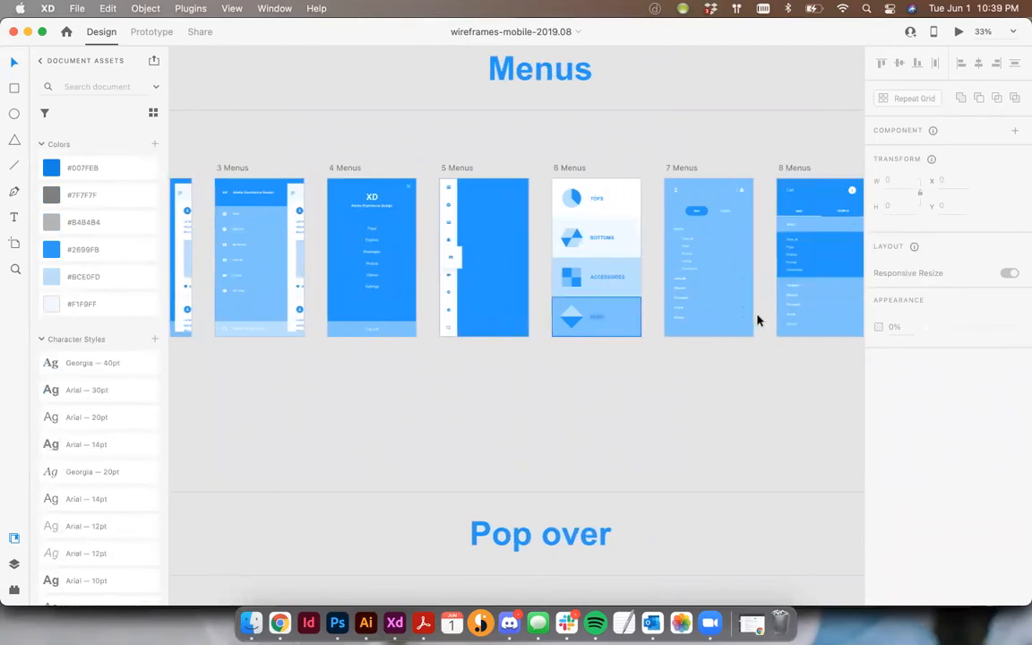
left_click(257, 9)
left_click(299, 204)
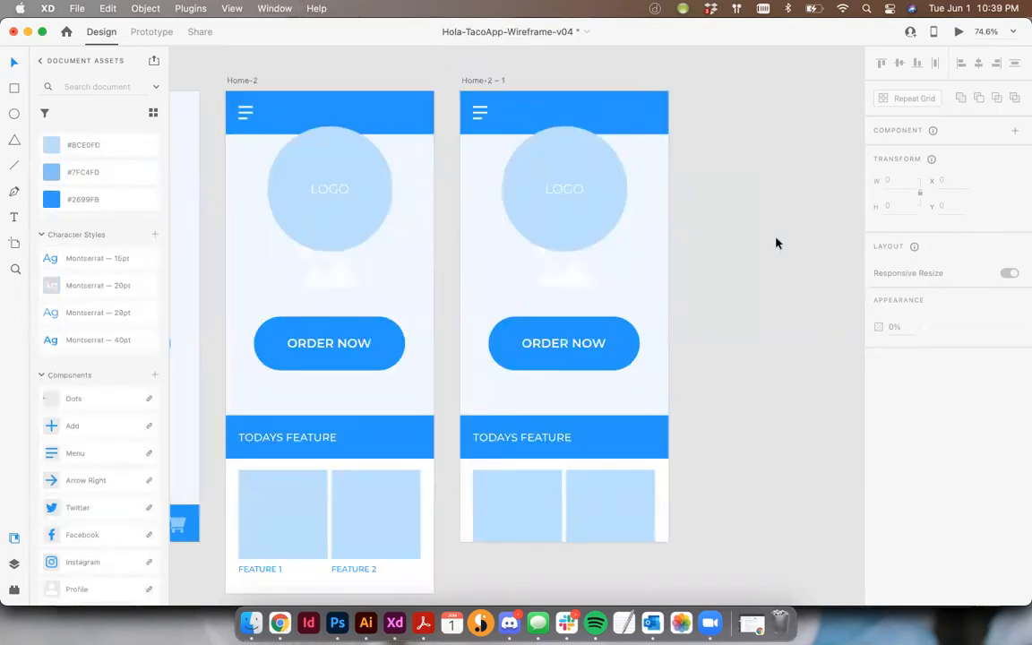
- Shift all content of the Home-2 – 1 artboard about 257 px to the right and delete the feature square left outside the artboard
left_click(587, 521)
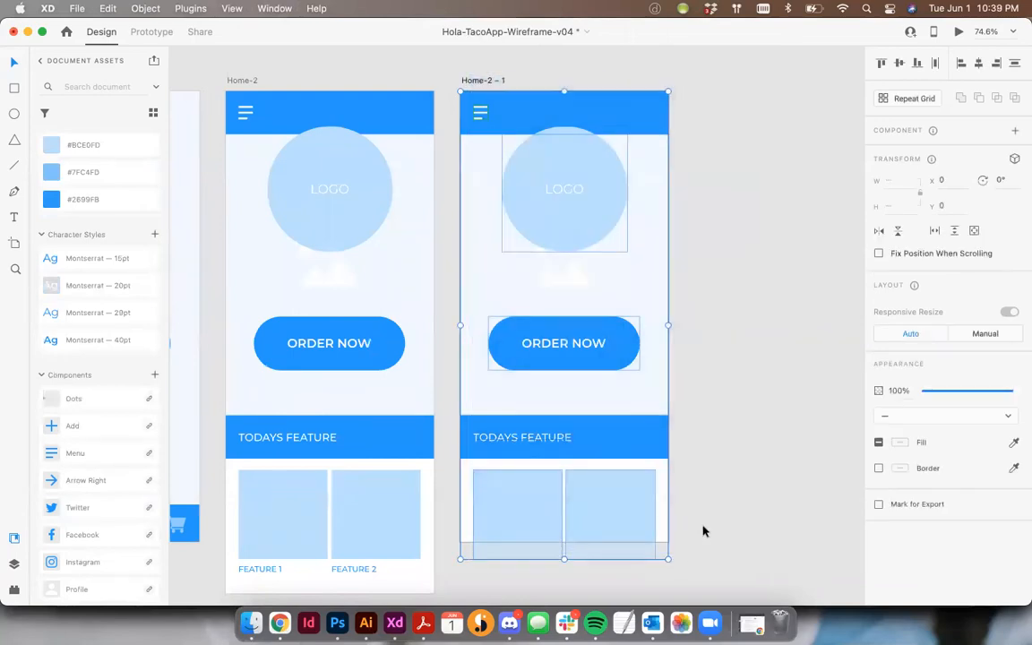
left_click_drag(508, 117, 646, 114)
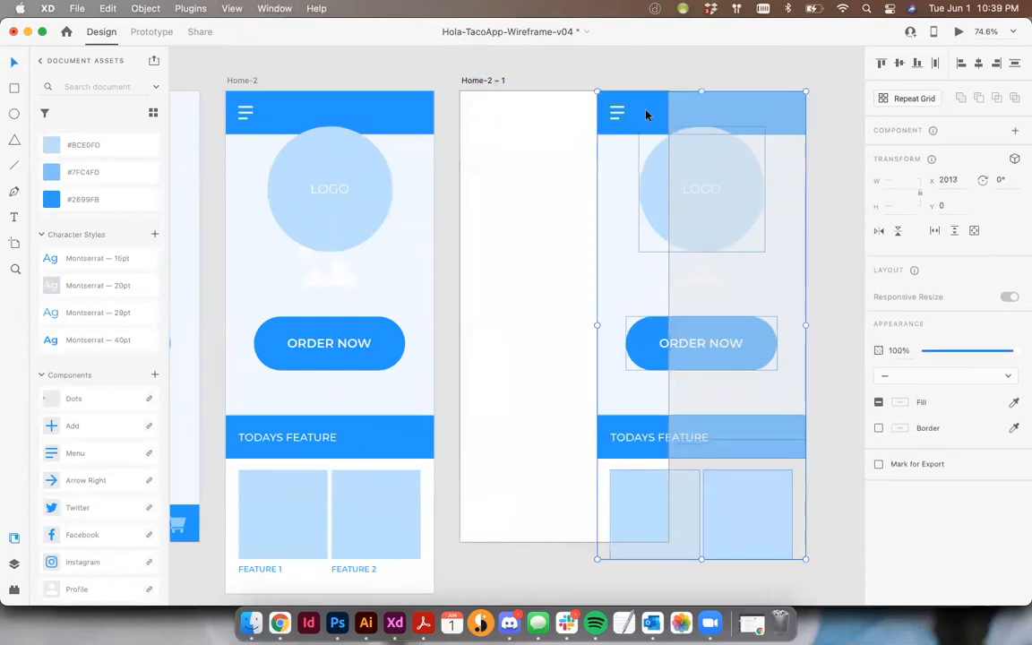
left_click(685, 79)
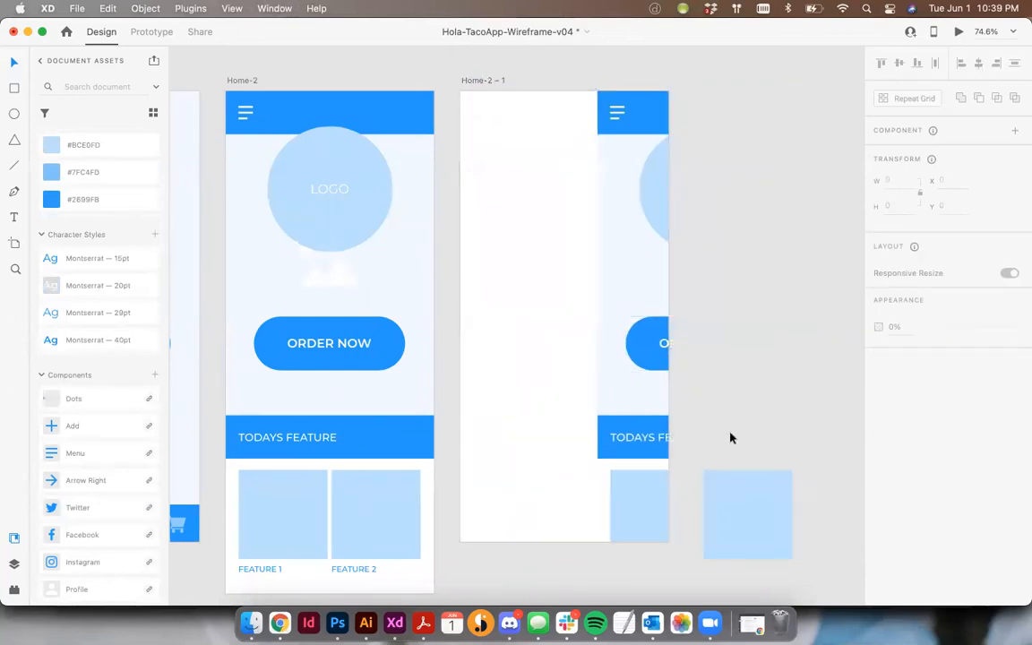
left_click(737, 529)
key("Delete")
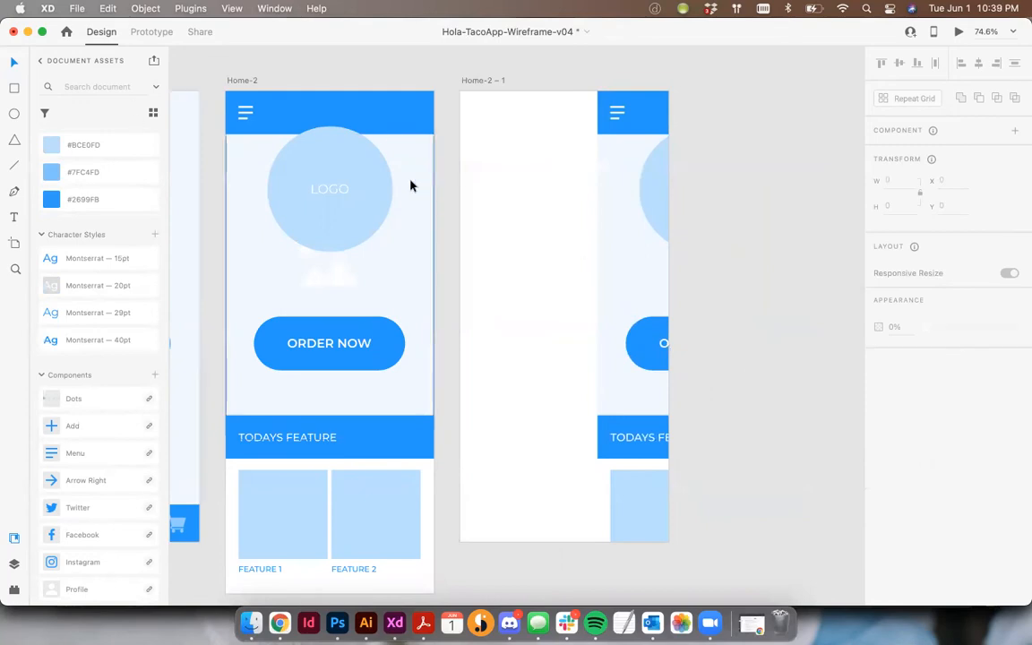
- Draw a 257 by 844 rectangle over the empty area of Home-2 – 1, without a border and filled with #2699FB
left_click(15, 88)
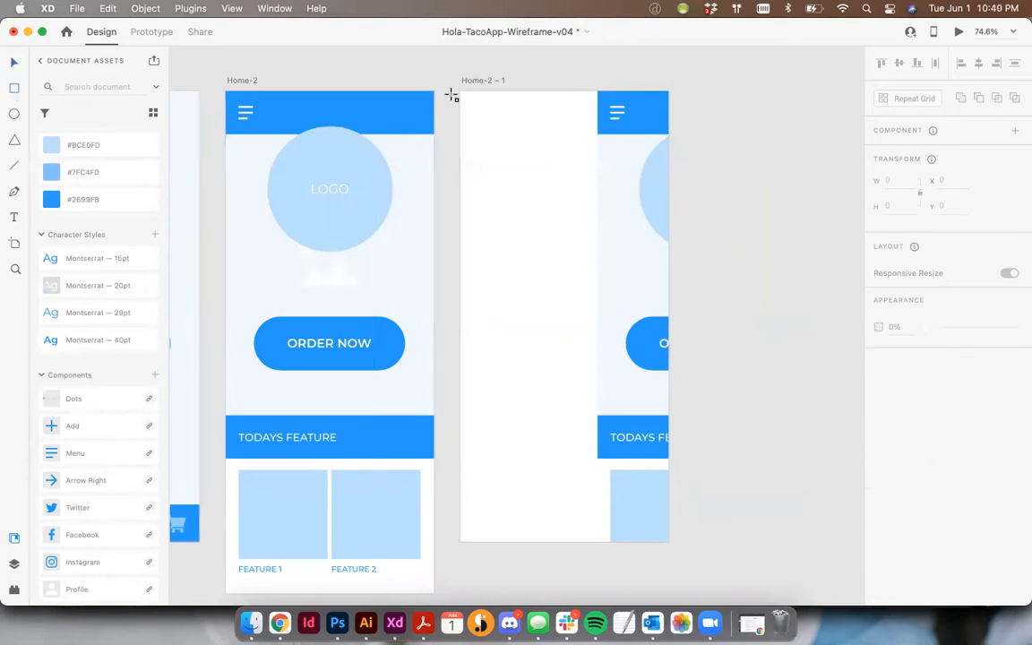
left_click_drag(528, 407, 596, 543)
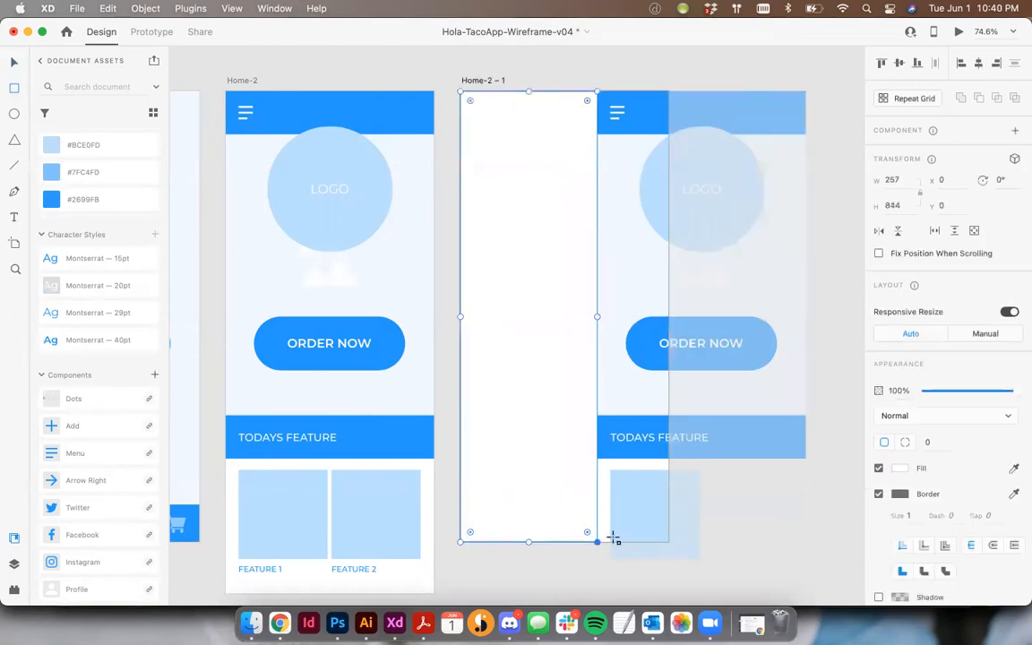
left_click(879, 494)
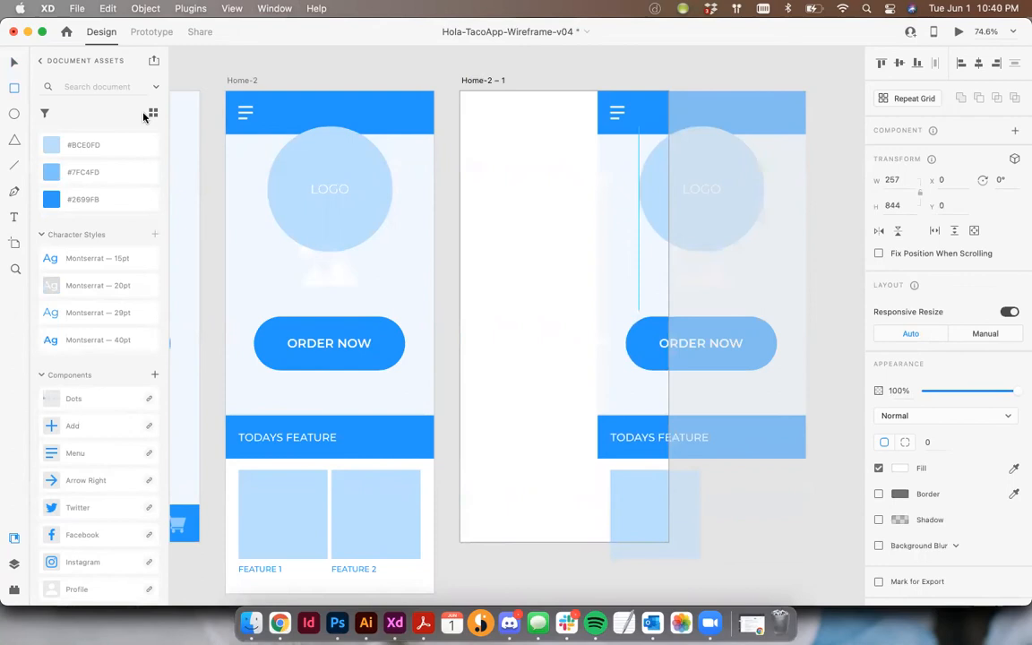
left_click(54, 198)
left_click(15, 61)
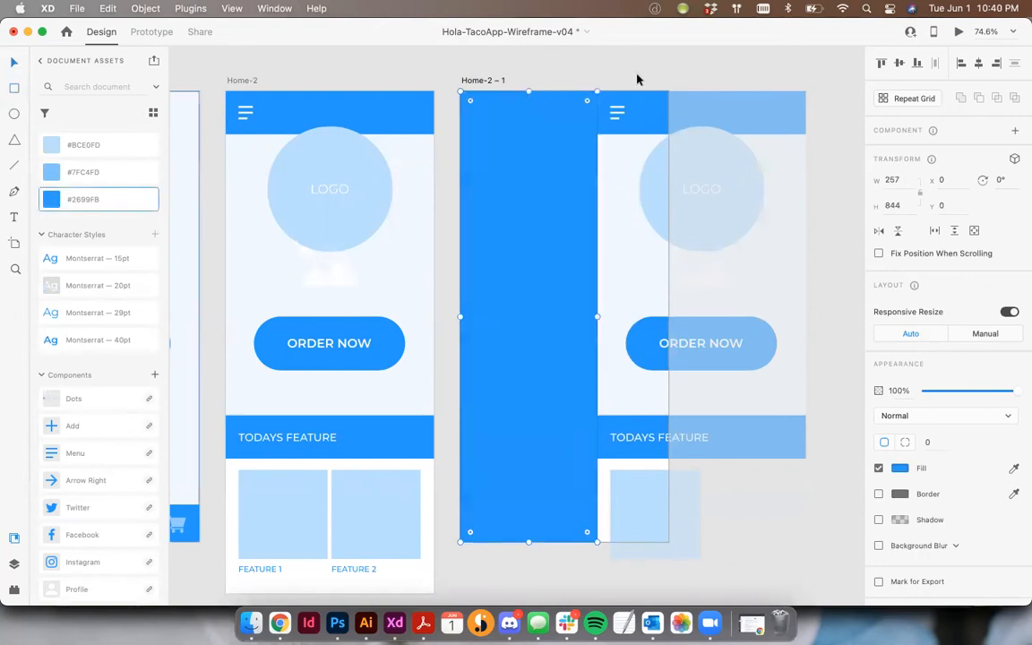
left_click(645, 79)
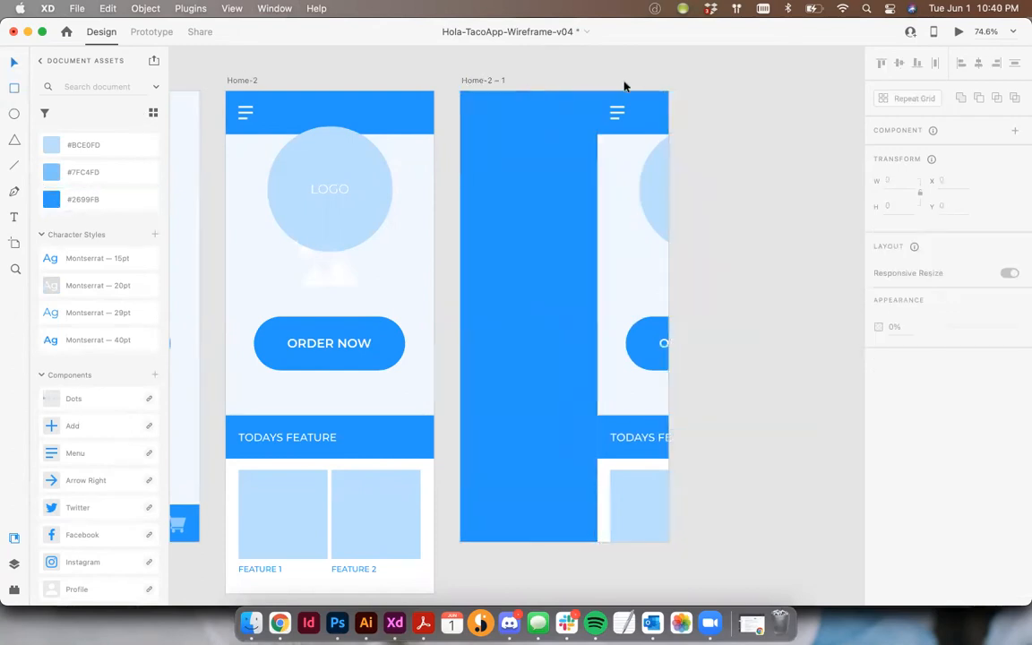
left_click(505, 141)
left_click(703, 75)
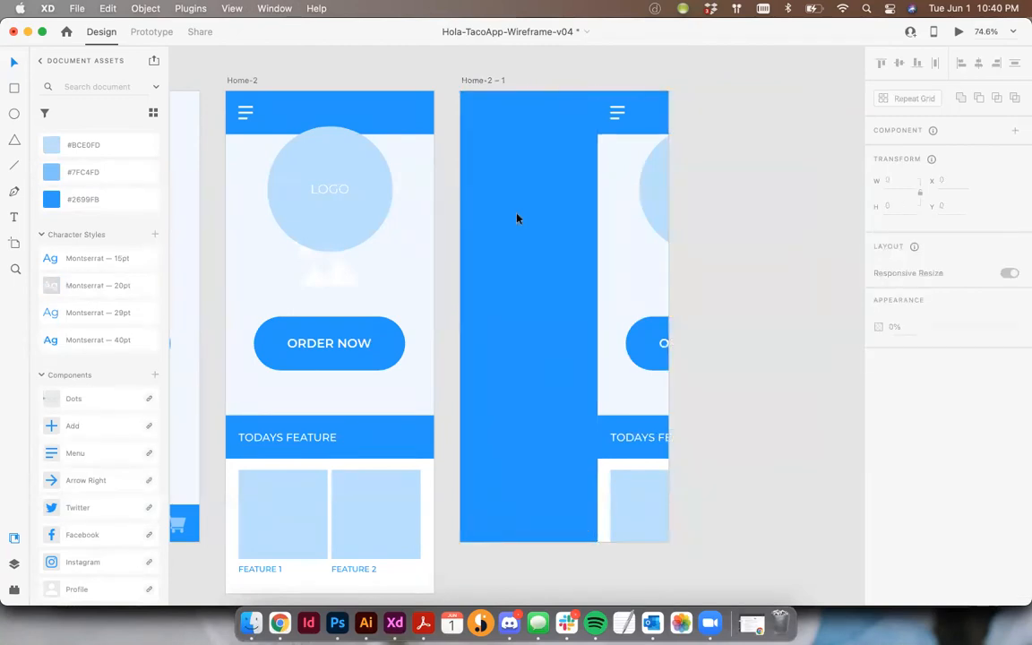
- Copy the ORDER NOW button label from Home-2 into the upper blue menu area of Home-2 – 1 and change its text to HOME
left_click(320, 346)
left_click(394, 369)
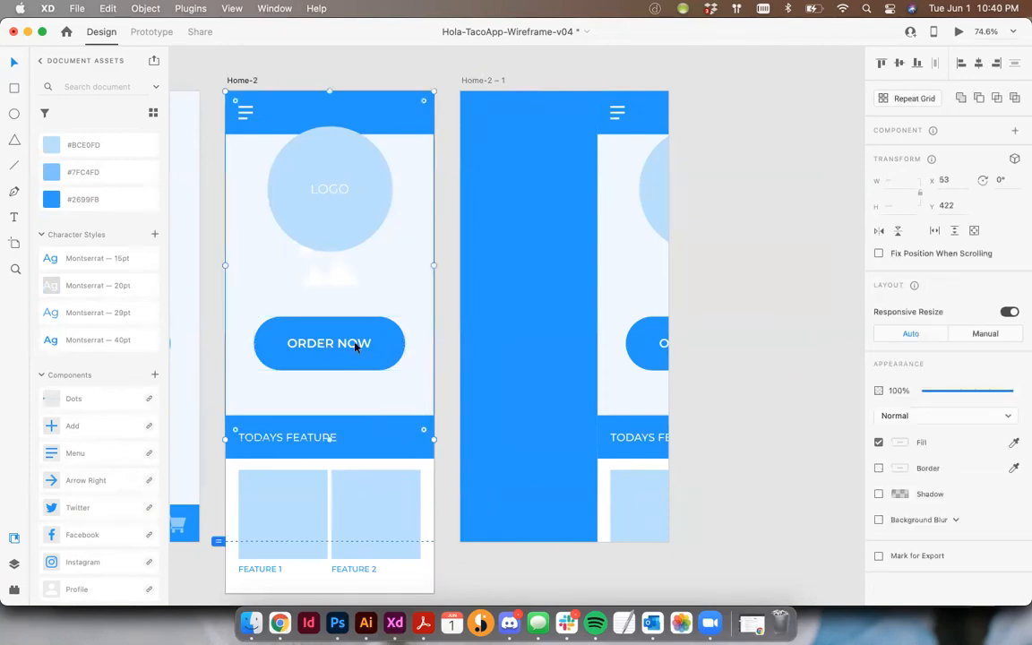
double_click(331, 347)
left_click_drag(469, 216, 526, 170)
double_click(535, 169)
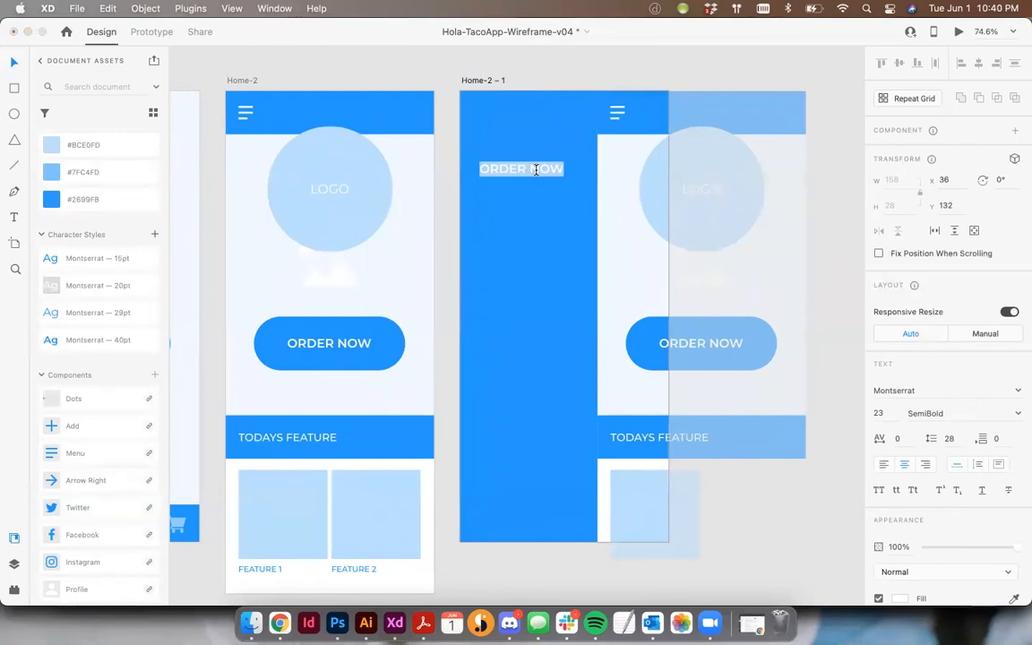
type("HOOME")
key("BackSpace")
key("BackSpace")
key("BackSpace")
type("ME")
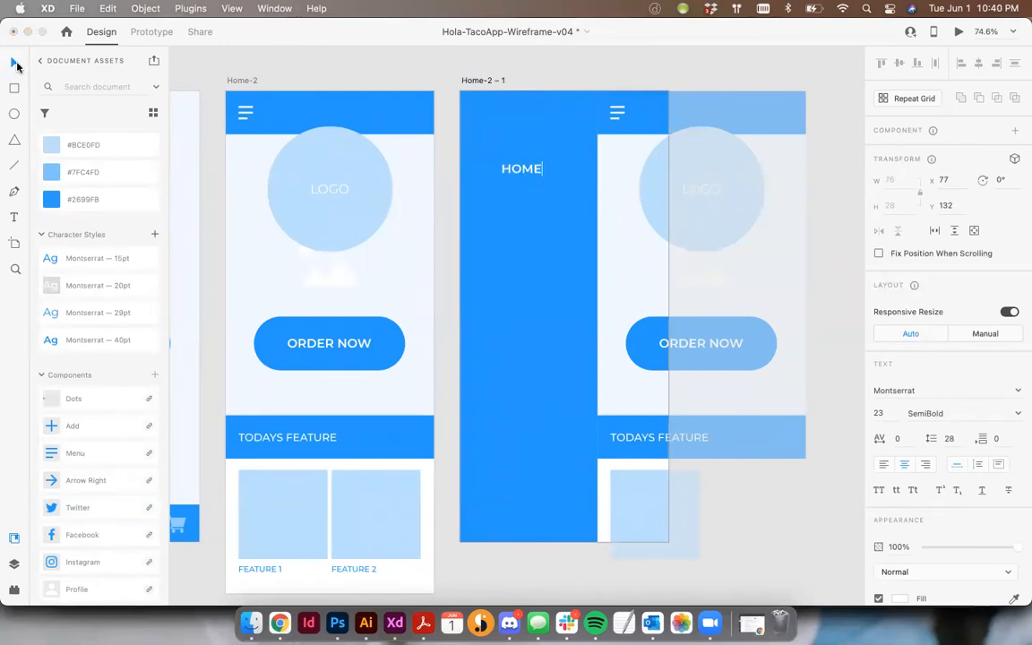
left_click(16, 64)
- Duplicate the HOME label straight below itself at Y 287 and change the copy's text to ORDER
left_click_drag(528, 186, 527, 262)
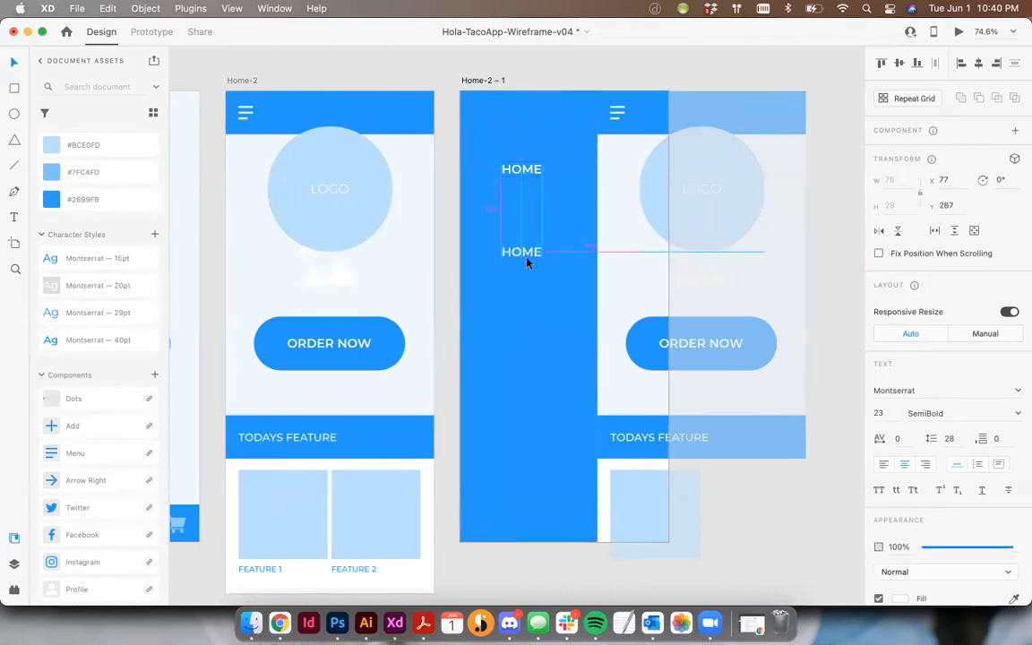
double_click(530, 253)
type("ORDER")
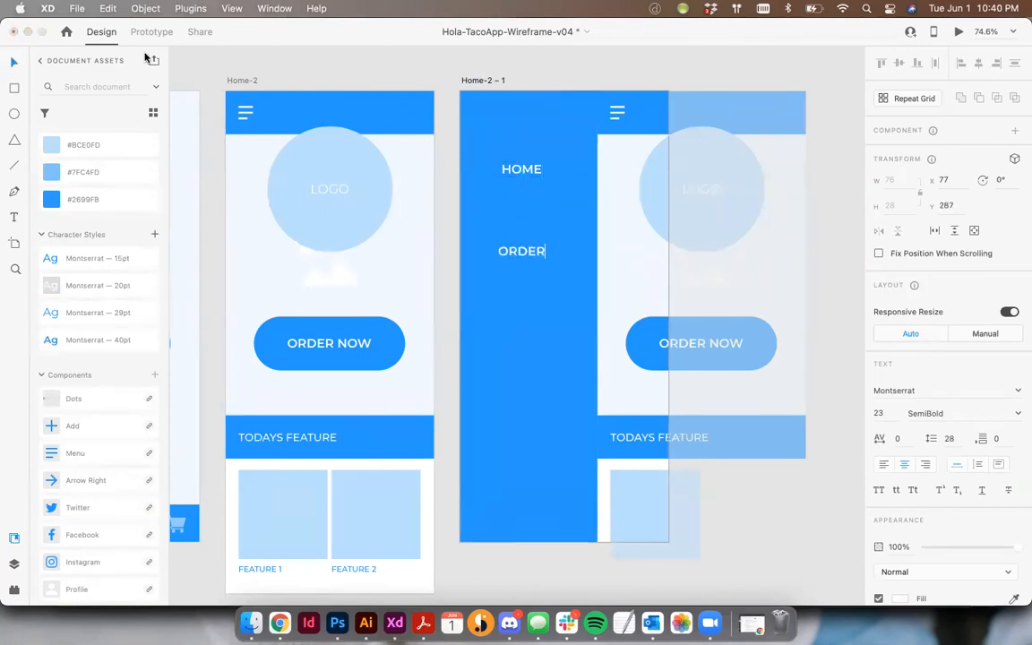
left_click(16, 65)
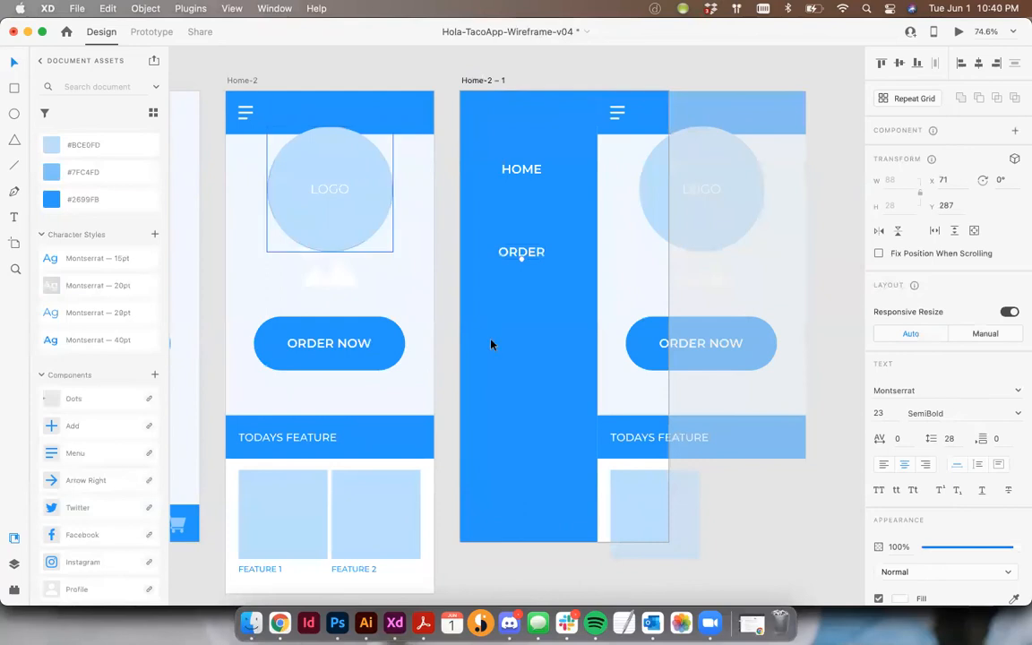
- Add two more label copies below ORDER, reading PROFILE at Y 408 and CHECKOUT at Y 557
left_click_drag(540, 267, 532, 330)
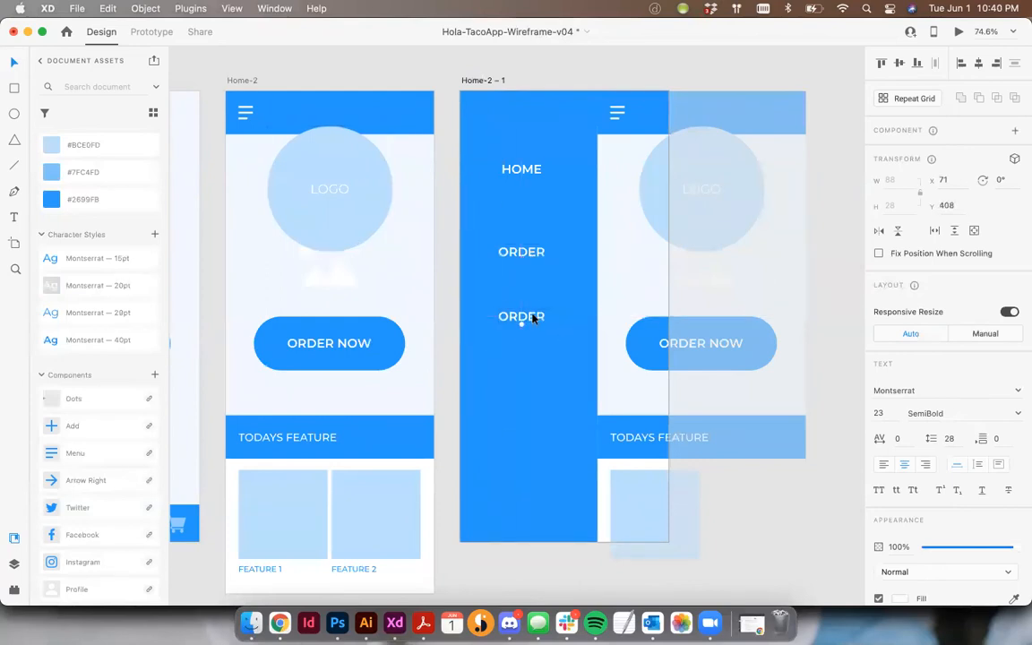
double_click(533, 315)
type("PROFILE")
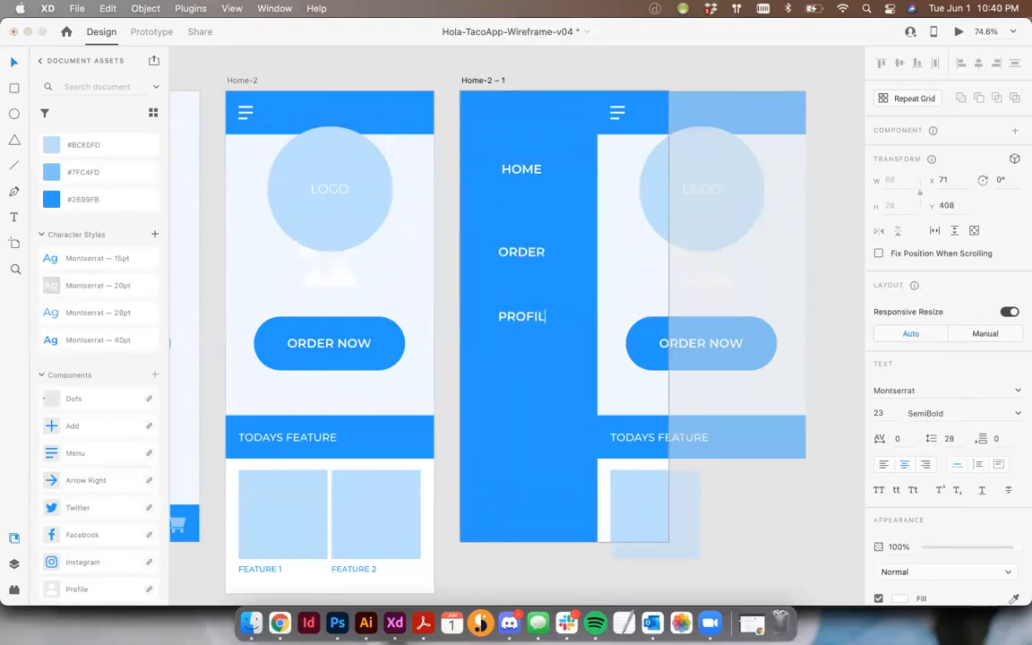
left_click(14, 63)
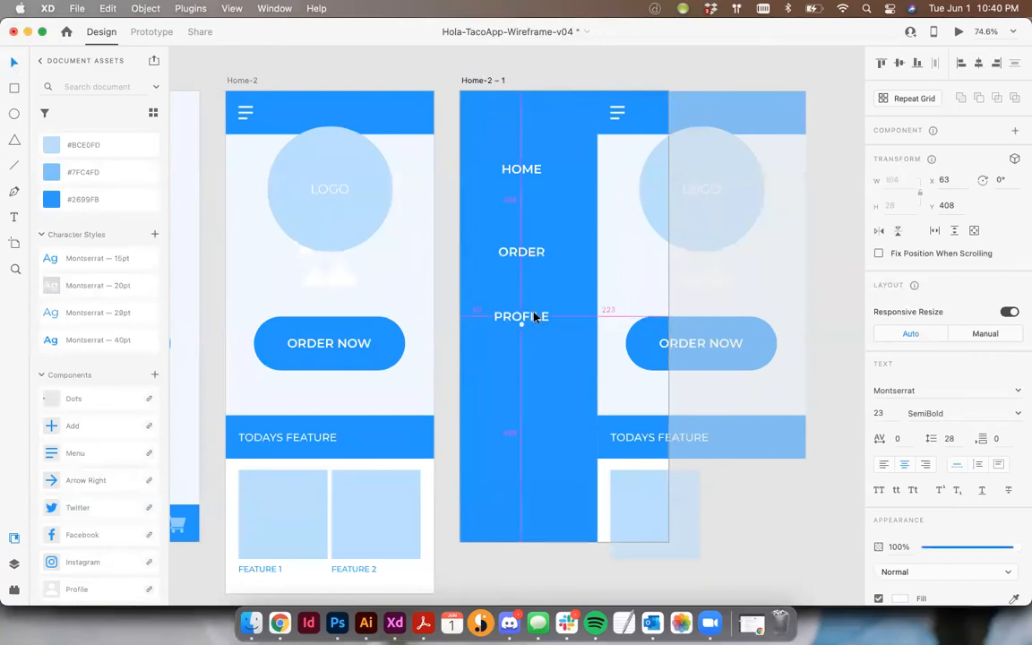
left_click_drag(532, 325, 532, 405)
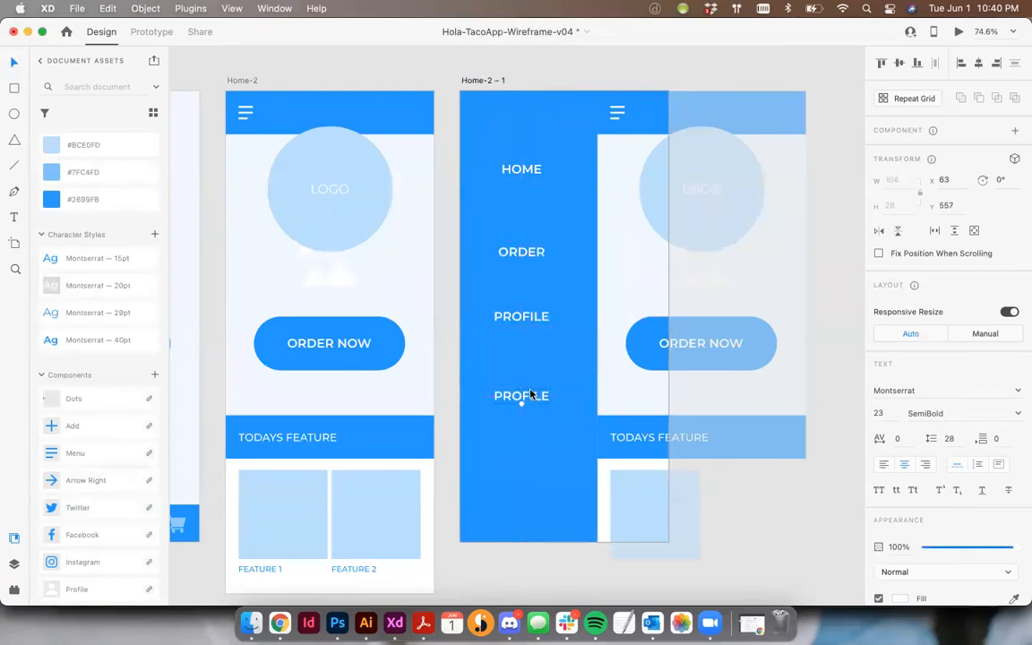
double_click(528, 390)
type("CHECKOUT")
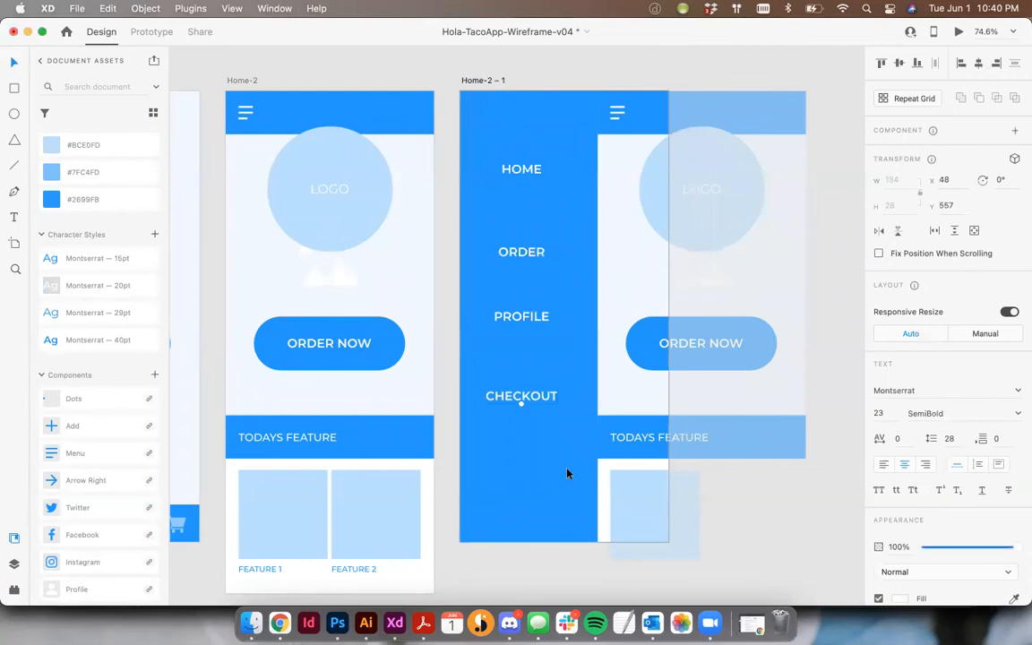
- Copy the Twitter, Facebook and Instagram icons from the Components artboard into Home-2 – 1 and color them #FFFFFF
scroll(574, 462, "left", 5)
scroll(574, 462, "left", 10)
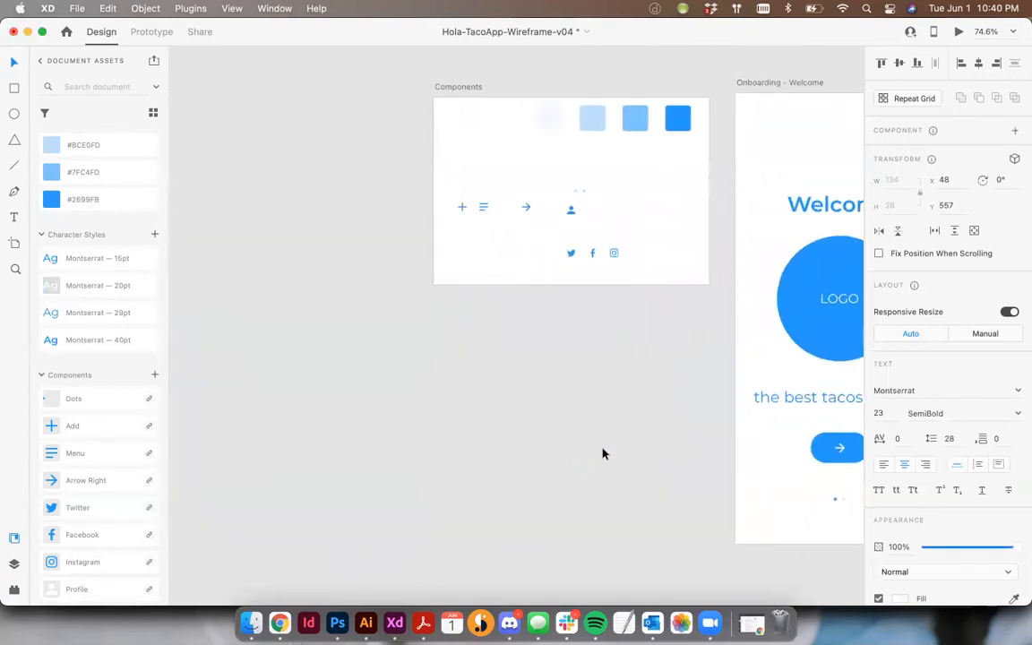
left_click_drag(629, 272, 498, 223)
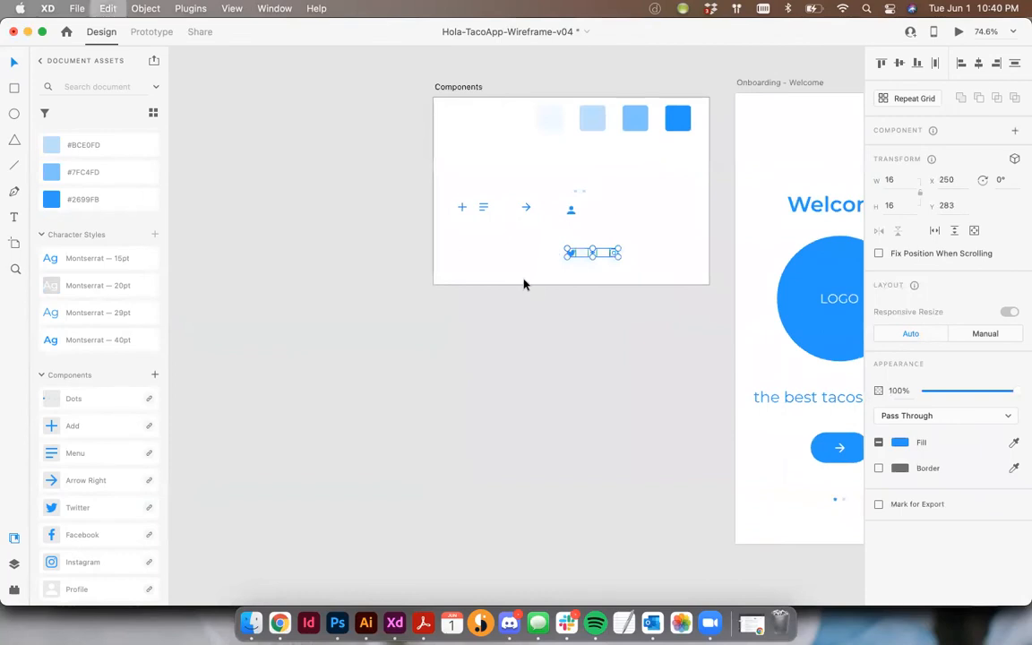
scroll(525, 283, "right", 15)
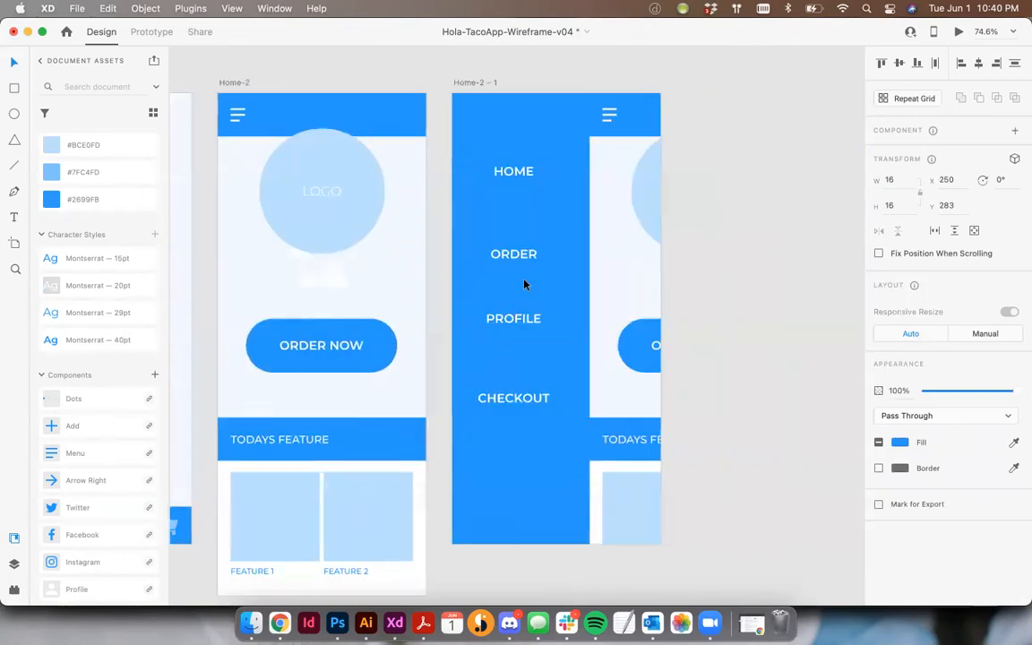
key("super+v")
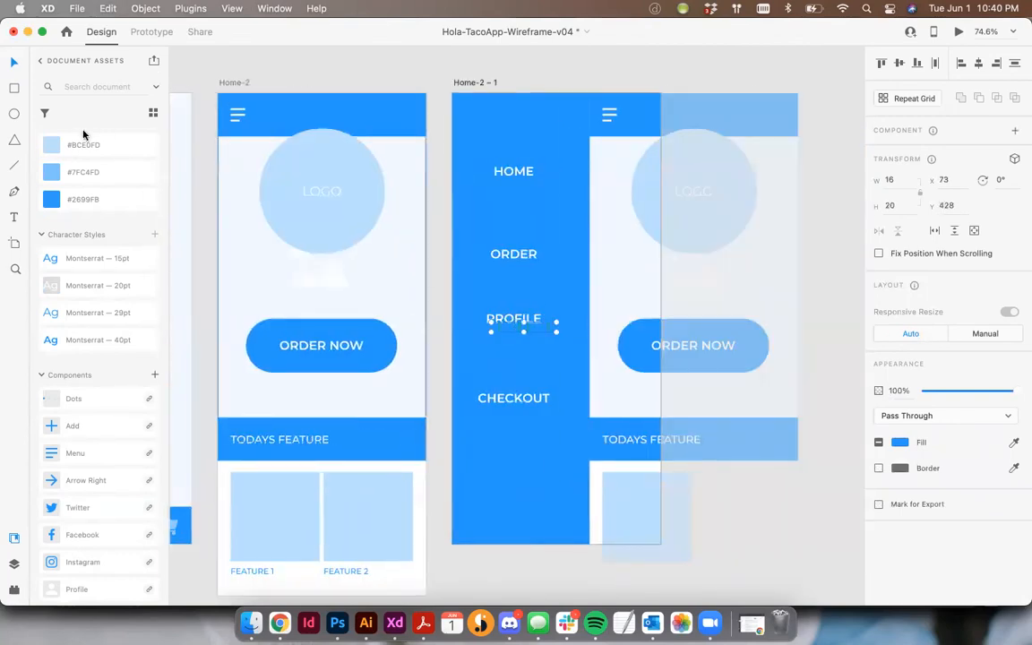
scroll(57, 156, "up", 3)
left_click(56, 156)
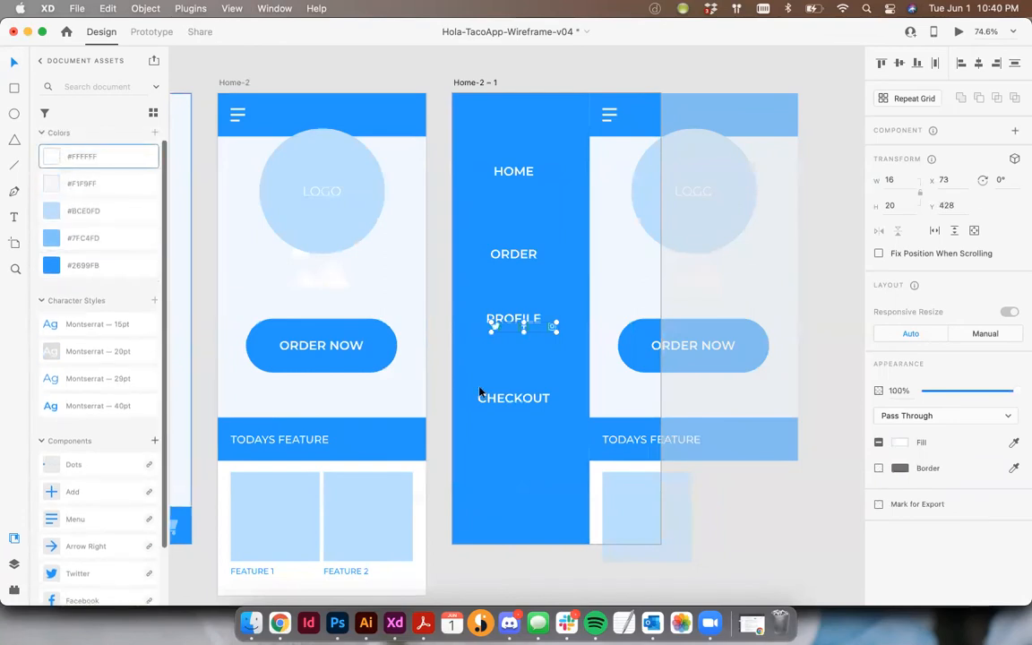
- Group the three social icons and move them to the lower end of the blue menu panel, about Y 793
key("super+g")
left_click_drag(553, 331, 534, 499)
key("super+z")
left_click_drag(552, 325, 547, 523)
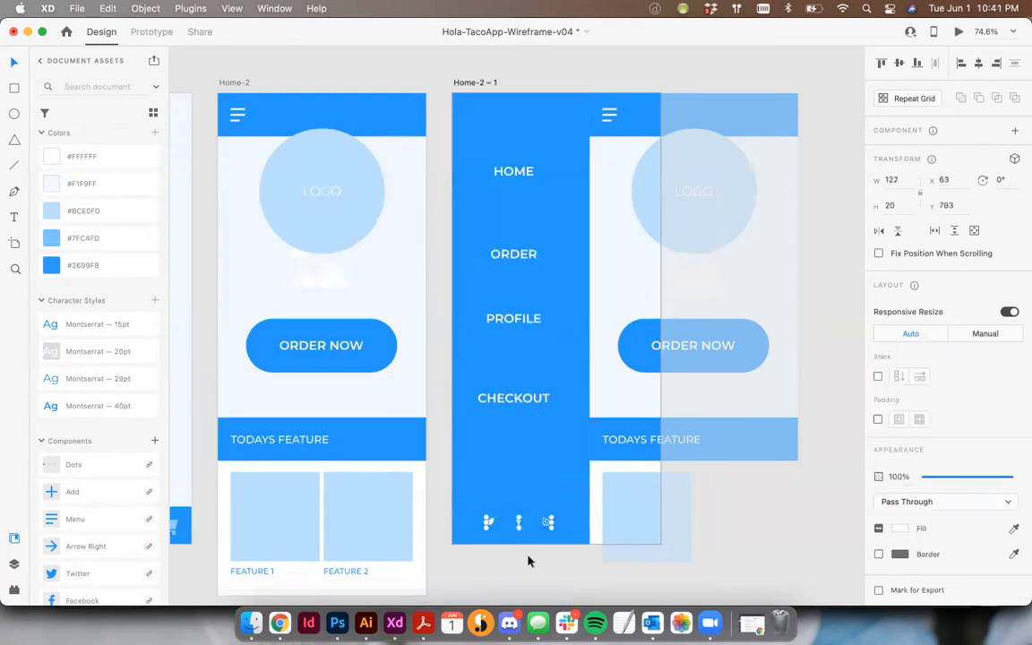
- Center the menu labels and the social icons horizontally on the blue menu panel
left_click(486, 216)
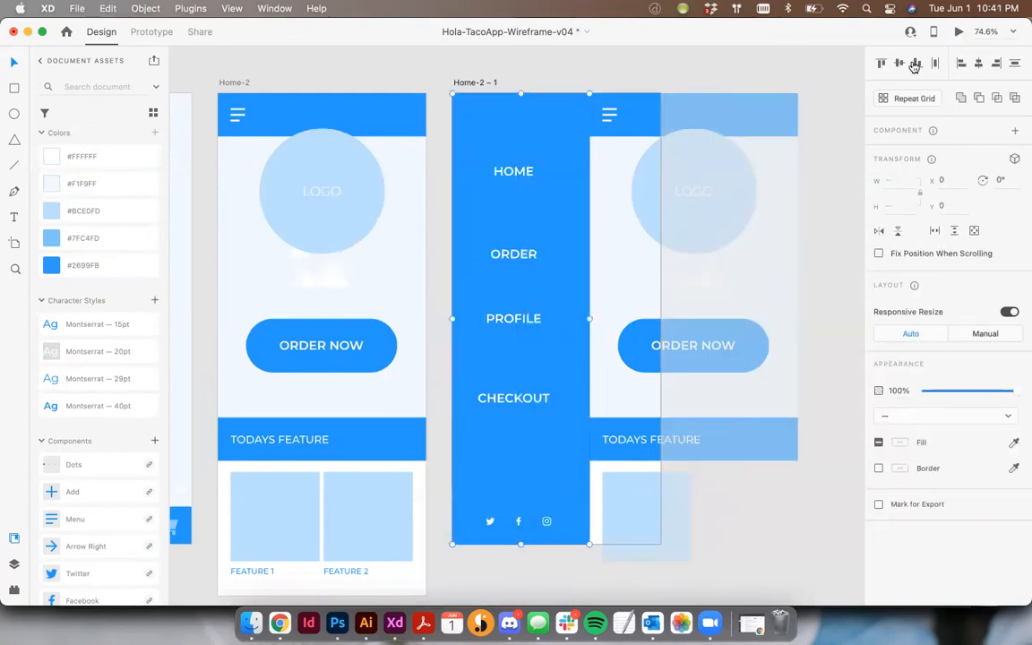
left_click(980, 64)
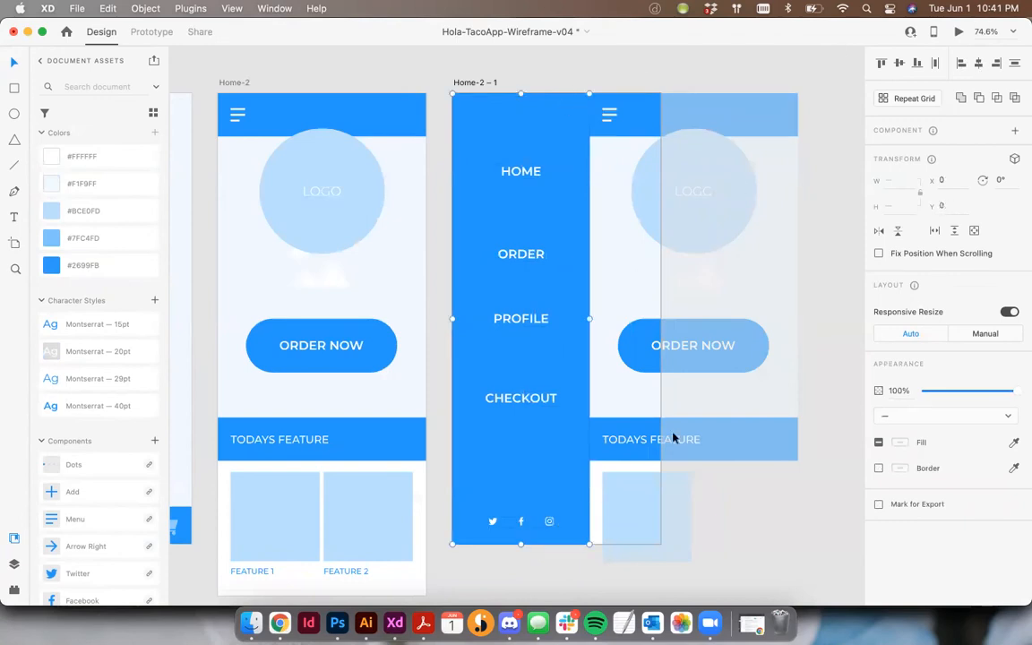
left_click(437, 161)
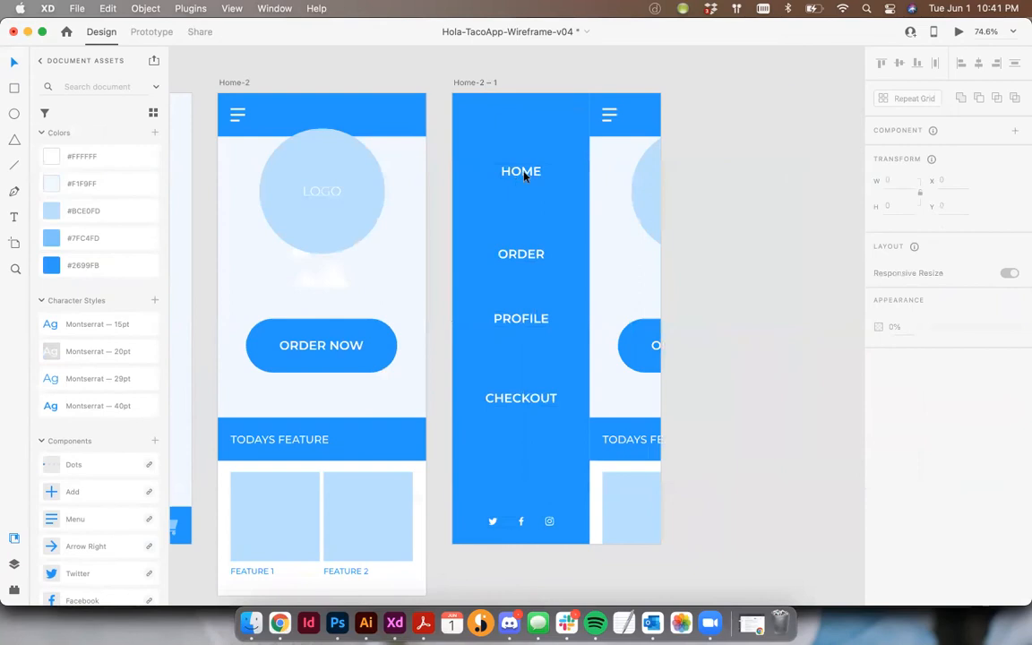
- Distribute the HOME, ORDER, PROFILE and CHECKOUT labels with equal vertical spacing
left_click(524, 177)
left_click(523, 253, "shift")
left_click(529, 325, "shift")
left_click(530, 403, "shift")
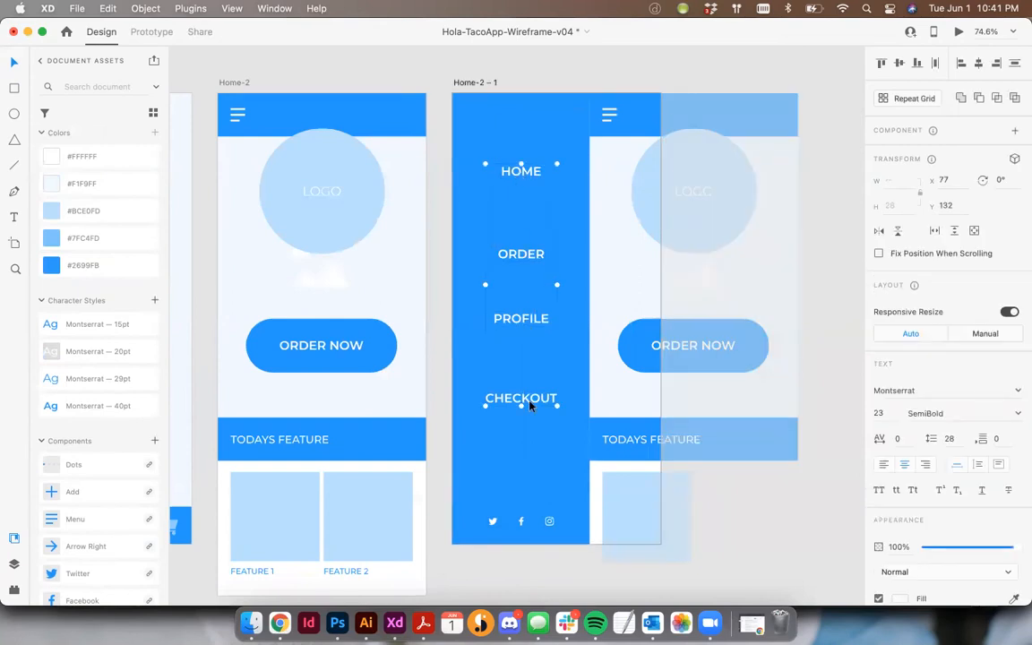
left_click(1014, 63)
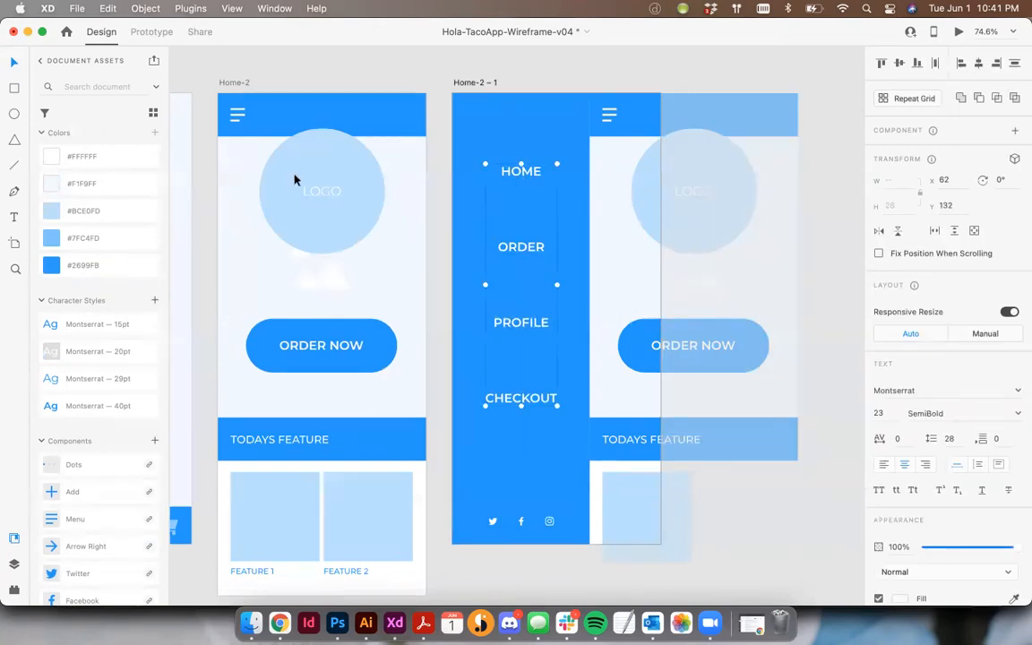
- Format the four menu labels in Montserrat SemiBold, size 25, with the #FFFFFF fill
left_click(93, 352)
left_click(76, 381)
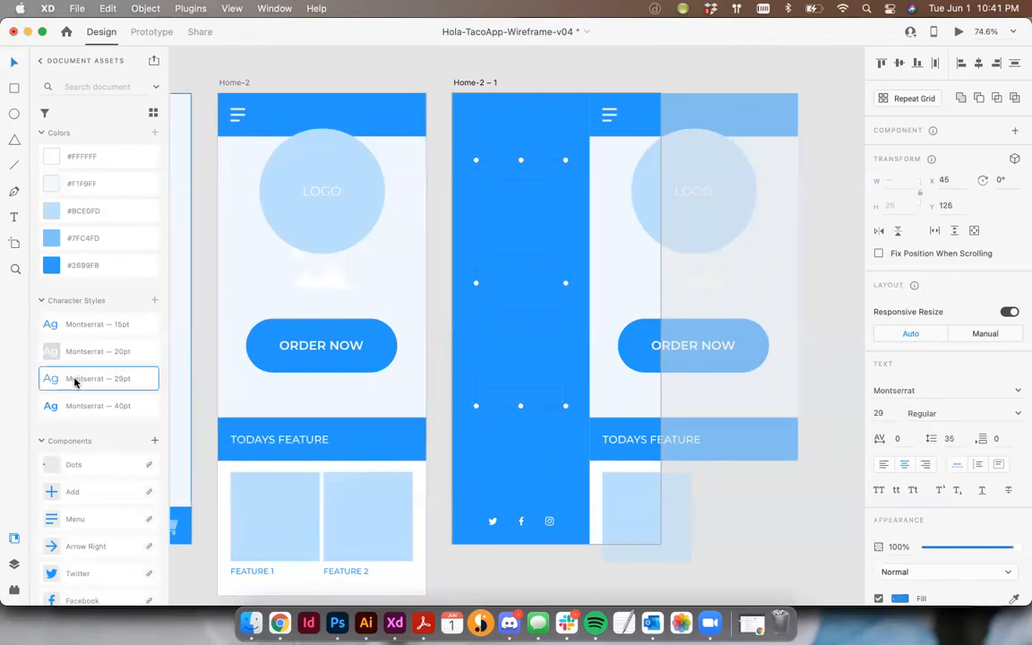
left_click(46, 158)
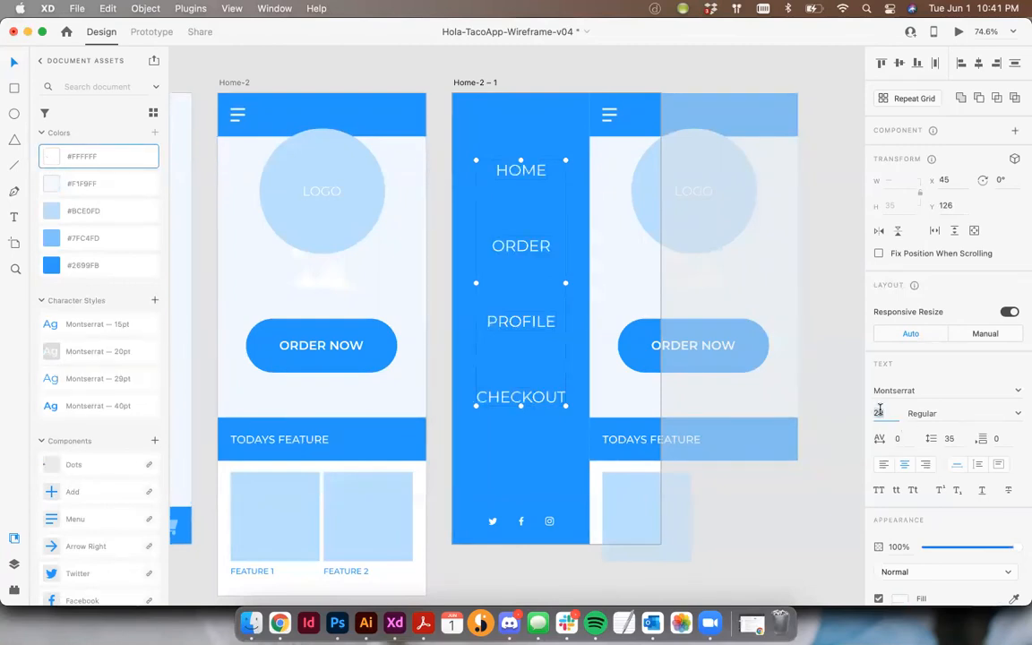
key("Tab")
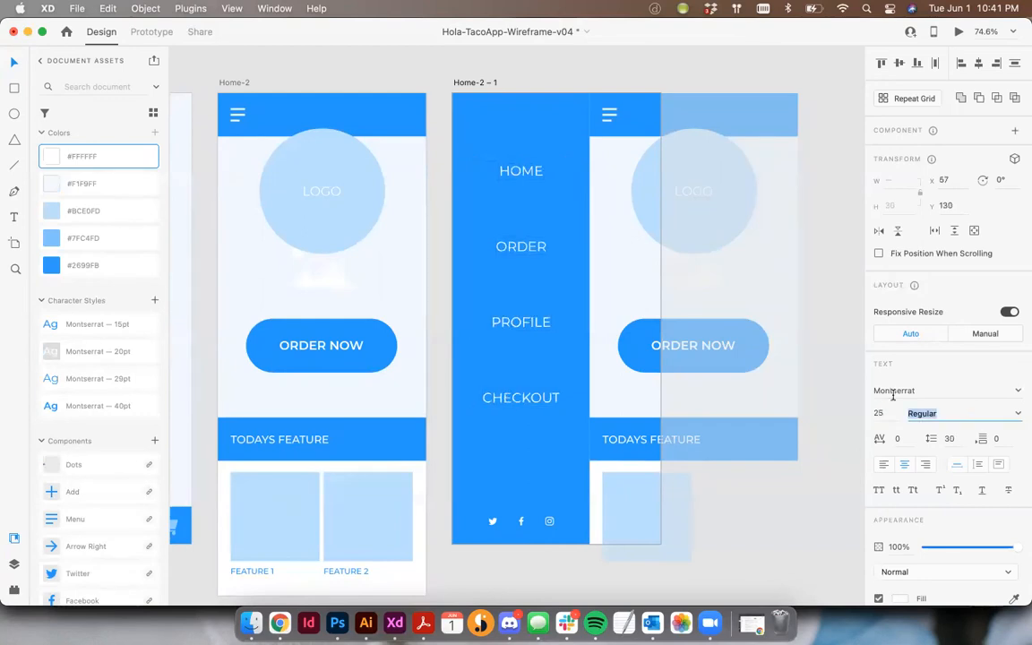
left_click(1018, 415)
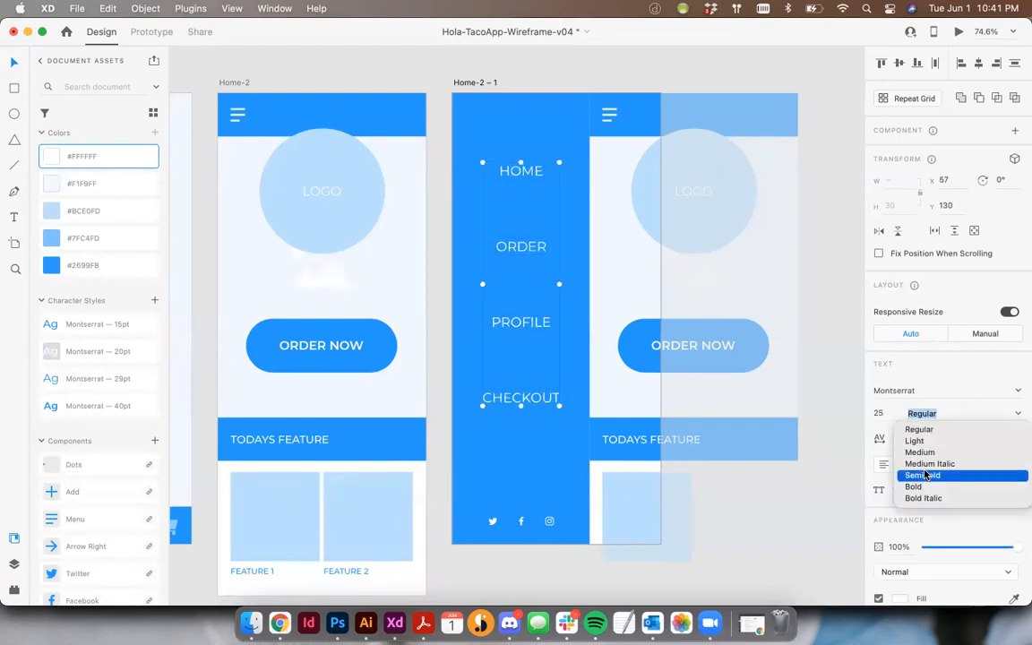
left_click(835, 429)
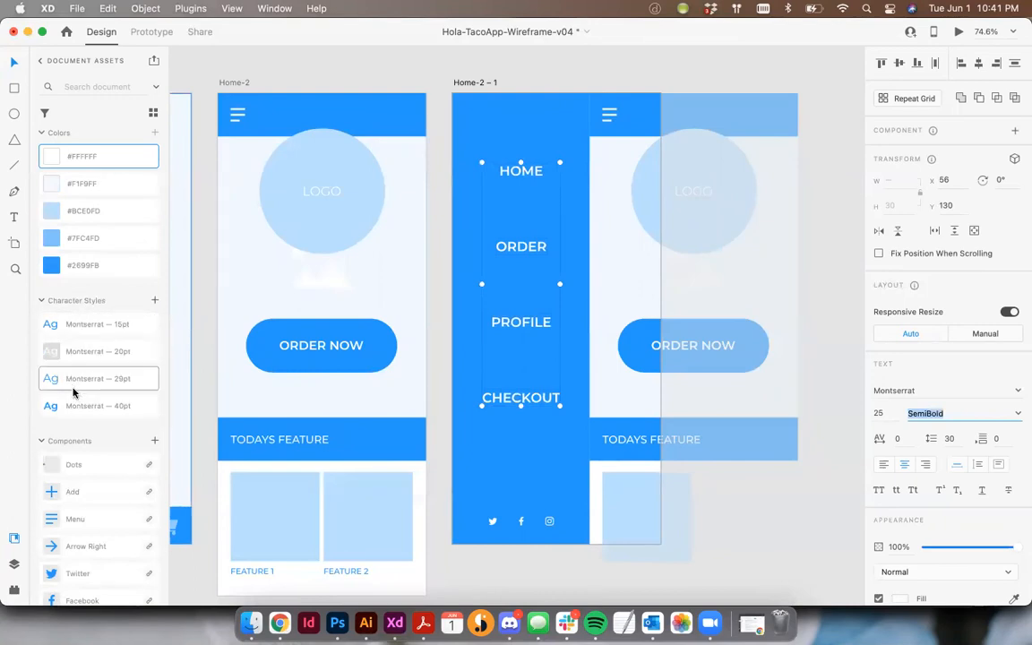
- Save the menu labels' text formatting as a new character style in the document assets
left_click(153, 300)
scroll(151, 268, "down", 2)
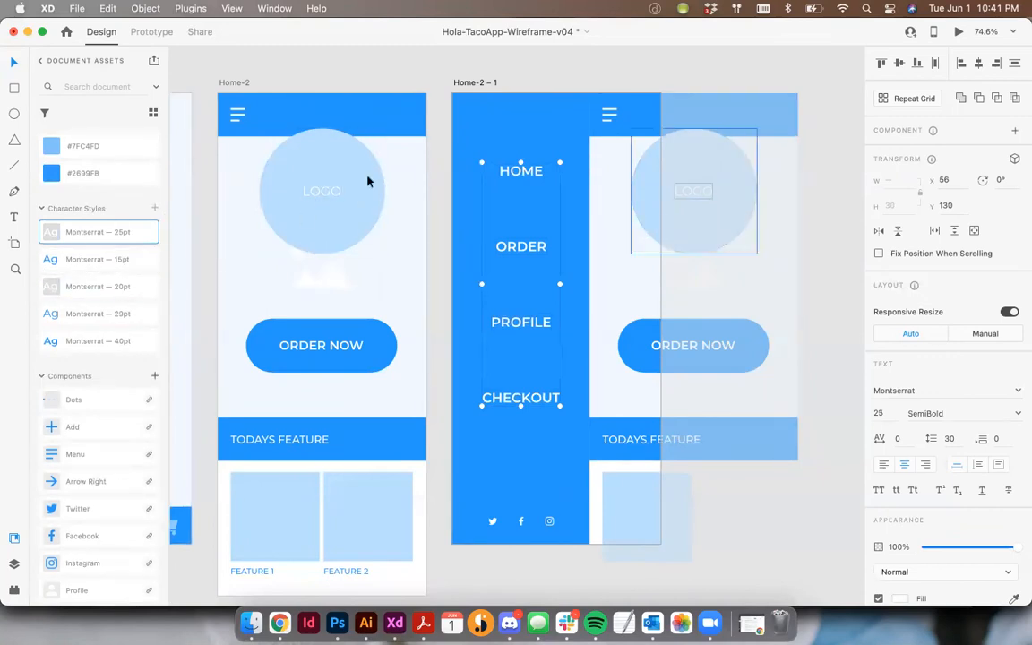
left_click(431, 300)
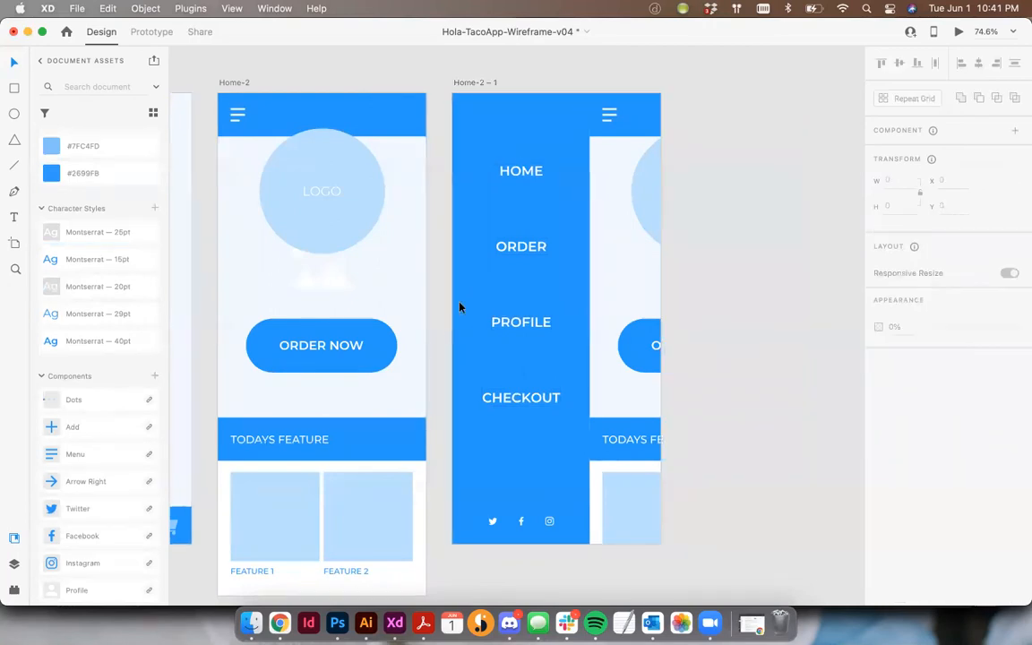
- Move ORDER, PROFILE and CHECKOUT up closer to HOME and distribute all four labels with equal vertical spacing
left_click(534, 255)
left_click(523, 322, "shift")
left_click(517, 402, "shift")
left_click_drag(517, 402, 522, 356)
left_click(439, 244)
left_click(542, 291, "shift")
left_click(544, 213, "shift")
left_click(538, 172, "shift")
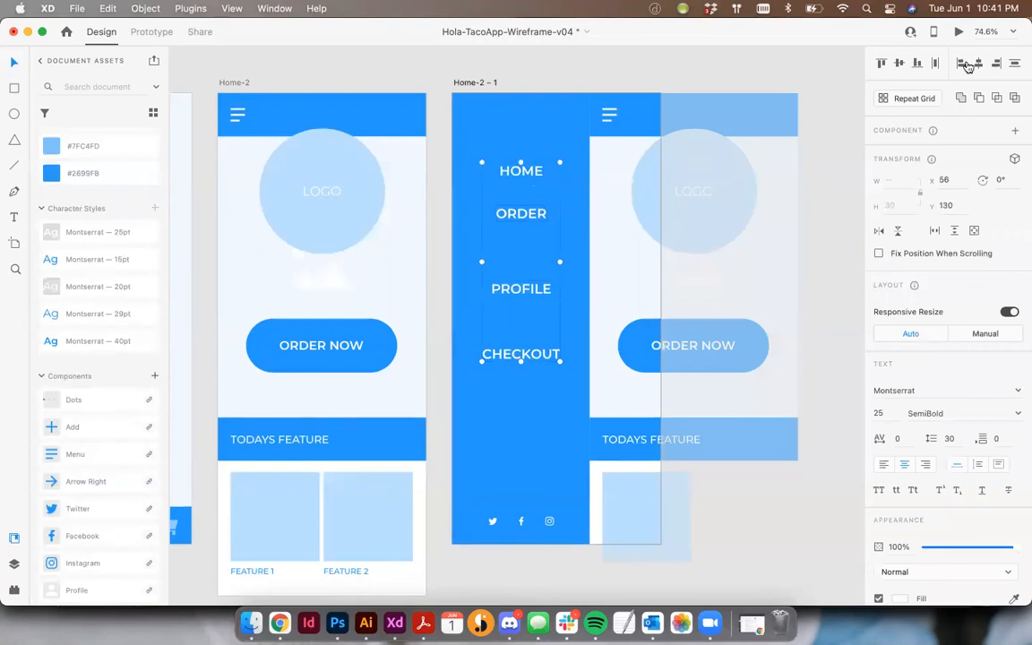
left_click(1013, 63)
left_click(433, 160)
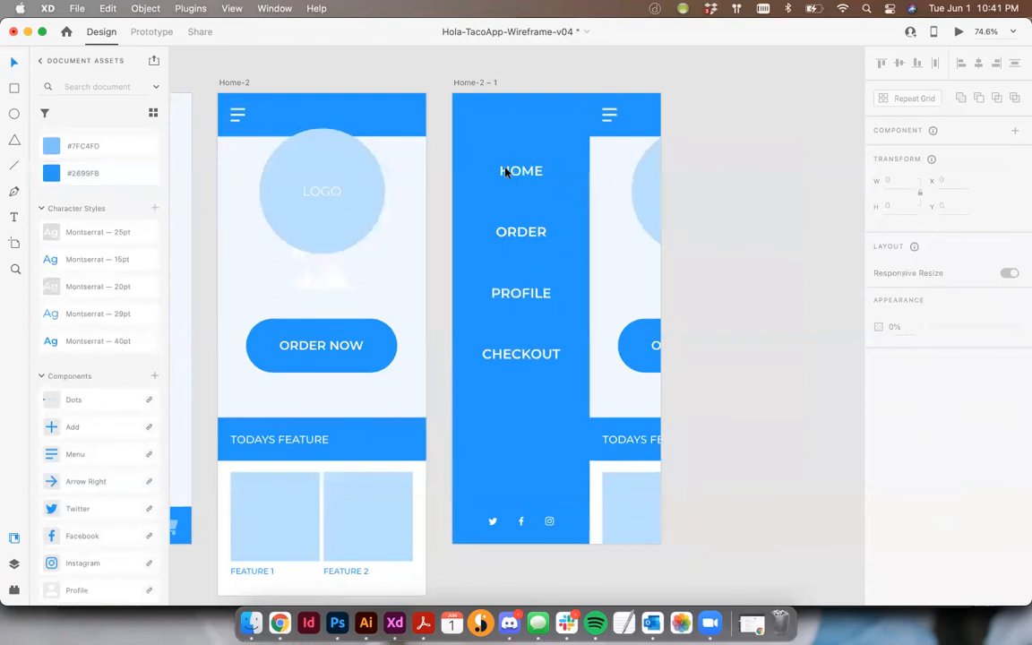
- Draw a 159 px wide horizontal divider line between HOME and ORDER, with a white border of size 2
left_click(13, 166)
left_click_drag(475, 201, 562, 203)
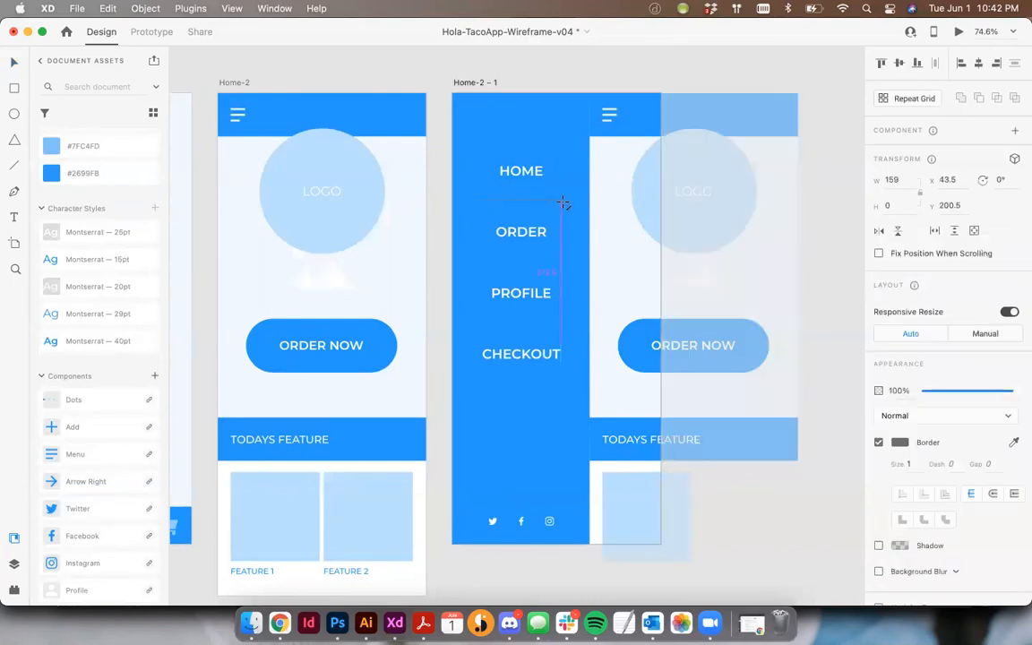
scroll(761, 307, "down", 1)
left_click(904, 443)
left_click_drag(776, 406, 657, 311)
scroll(657, 311, "down", 1)
left_click(910, 465)
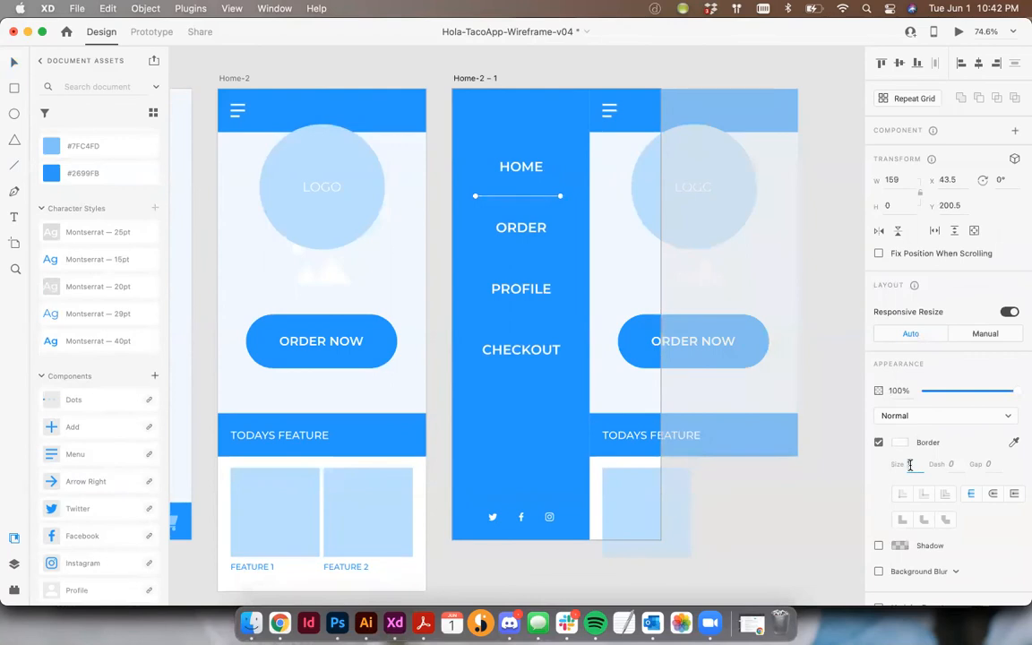
key("Tab")
- Duplicate the divider line into the gap between ORDER and PROFILE at Y 314.5
left_click_drag(529, 195, 538, 256)
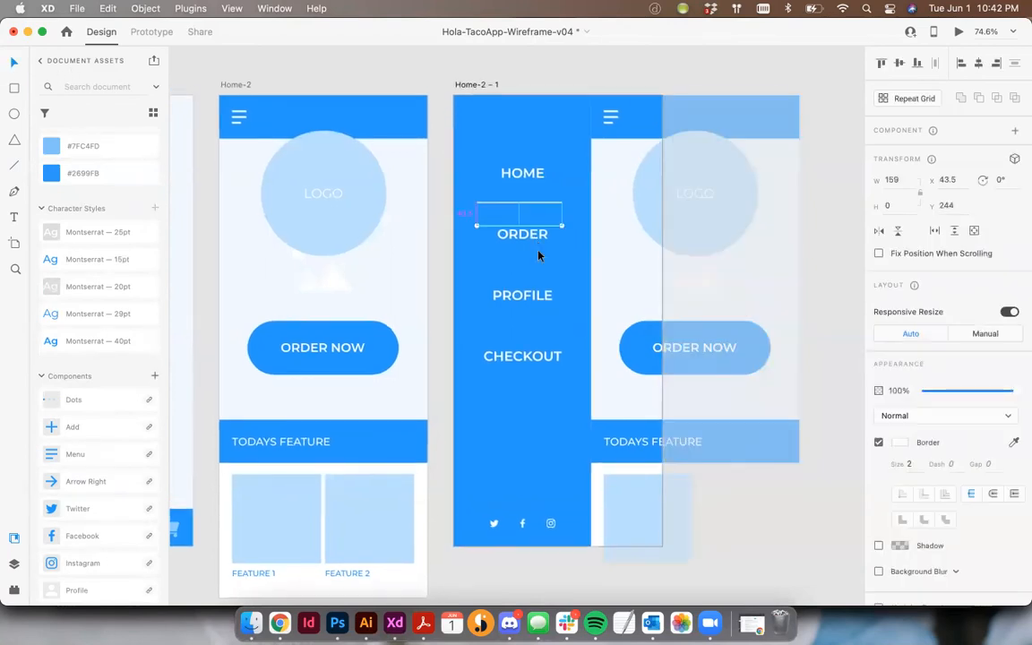
left_click(546, 323)
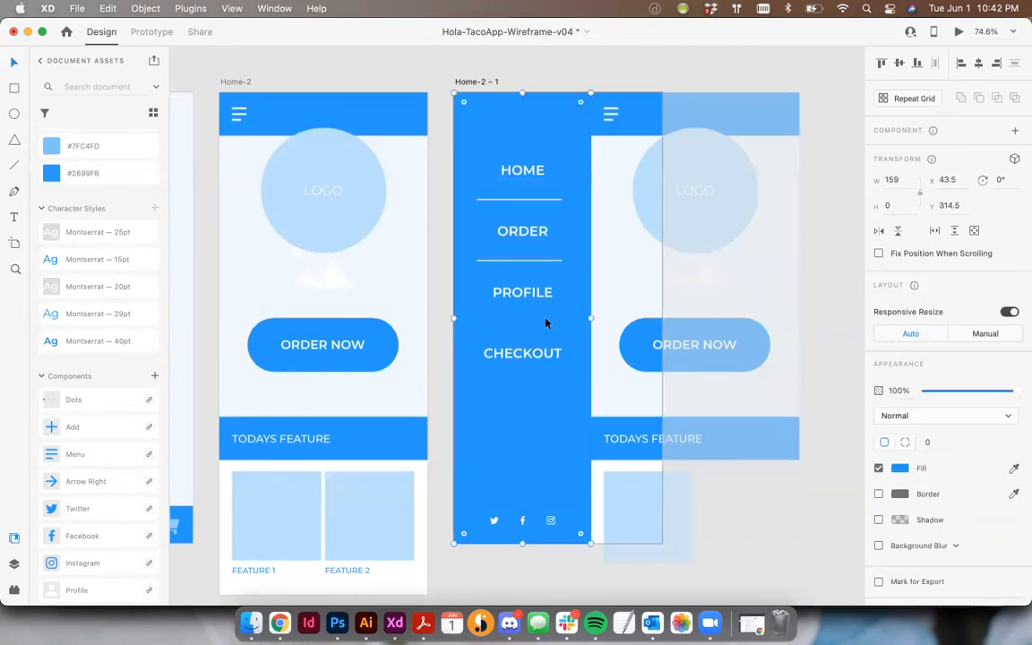
- Duplicate the divider line into the gap between PROFILE and CHECKOUT at Y 433.5
left_click(544, 263)
left_click_drag(544, 266, 546, 334)
scroll(529, 182, "down", 1)
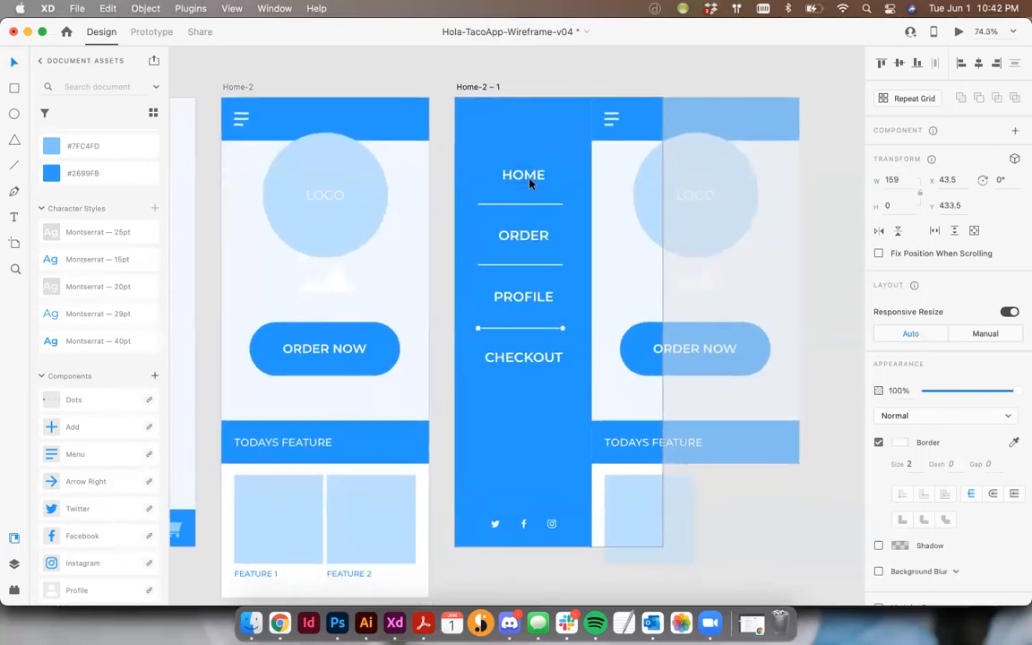
- Distribute the HOME, ORDER, PROFILE and CHECKOUT labels with equal vertical spacing again
left_click(530, 182)
left_click(538, 236, "shift")
left_click(527, 300, "shift")
left_click(541, 356, "shift")
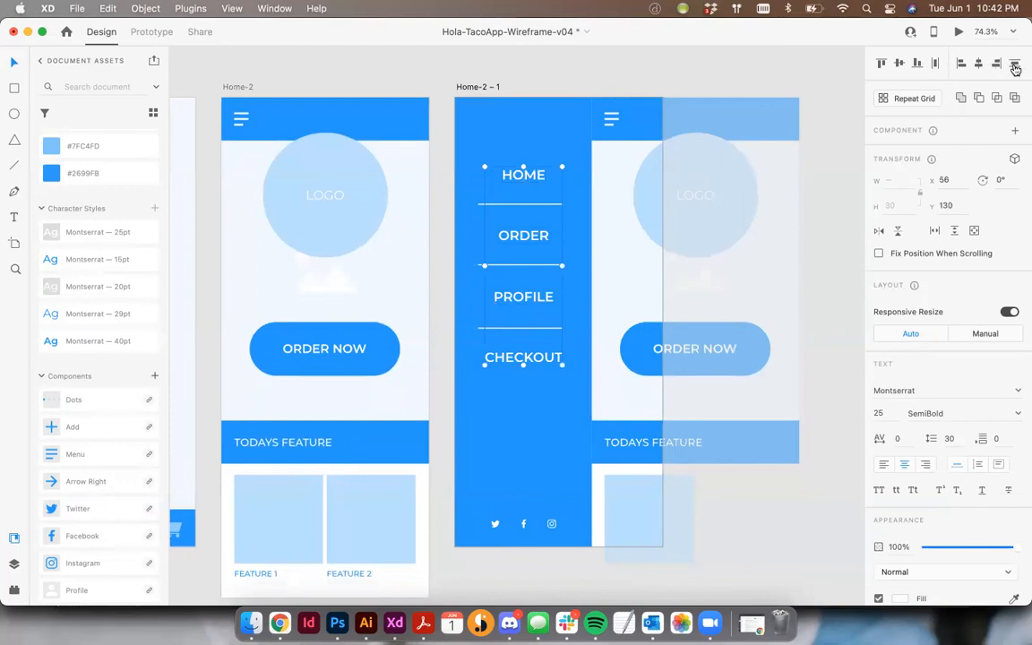
left_click_drag(675, 187, 621, 172)
- Nudge the three divider lines between the menu labels up together by 3 px
left_click(500, 193)
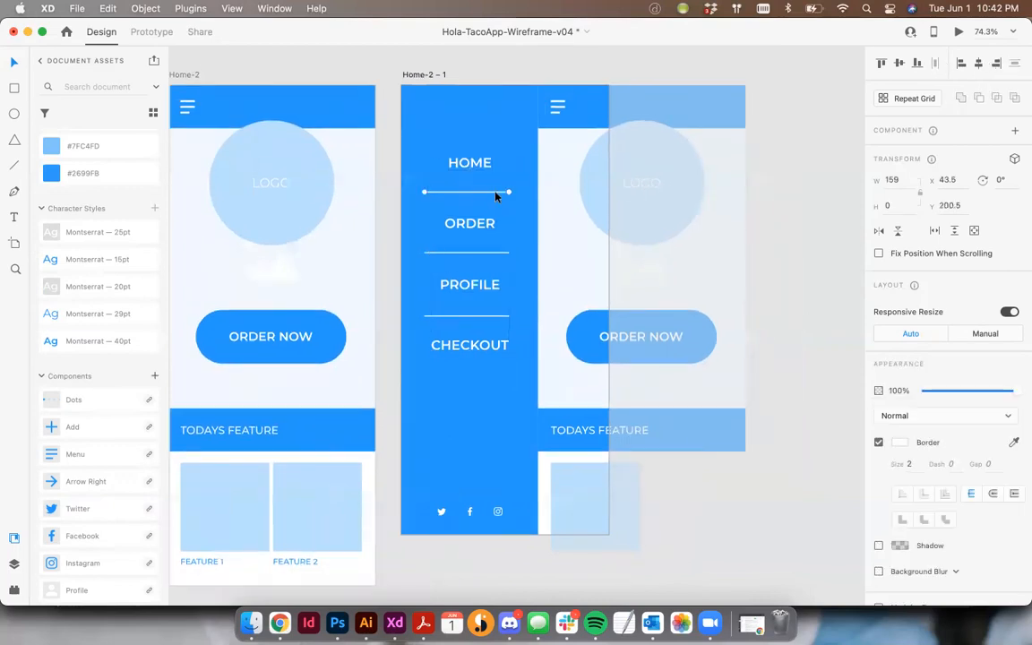
scroll(504, 196, "down", 1)
left_click(477, 249, "shift")
left_click(491, 311, "shift")
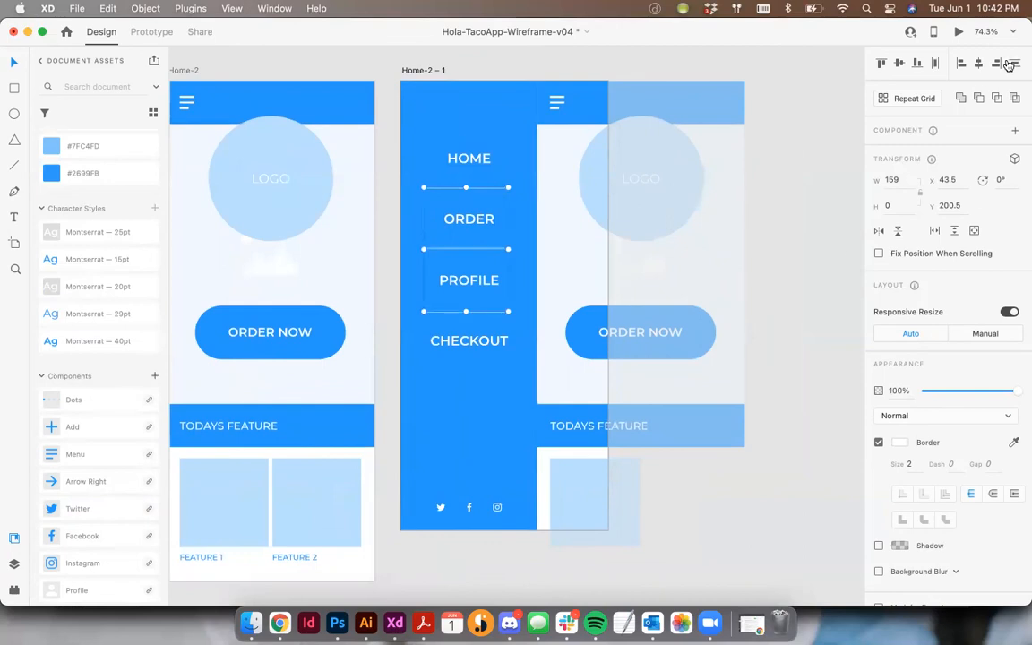
key("Up")
key("Up")
key("Up")
key("Up")
- Center the labels, divider lines and social icons horizontally on the blue side menu panel
scroll(484, 144, "right", 1)
left_click_drag(456, 69, 483, 536)
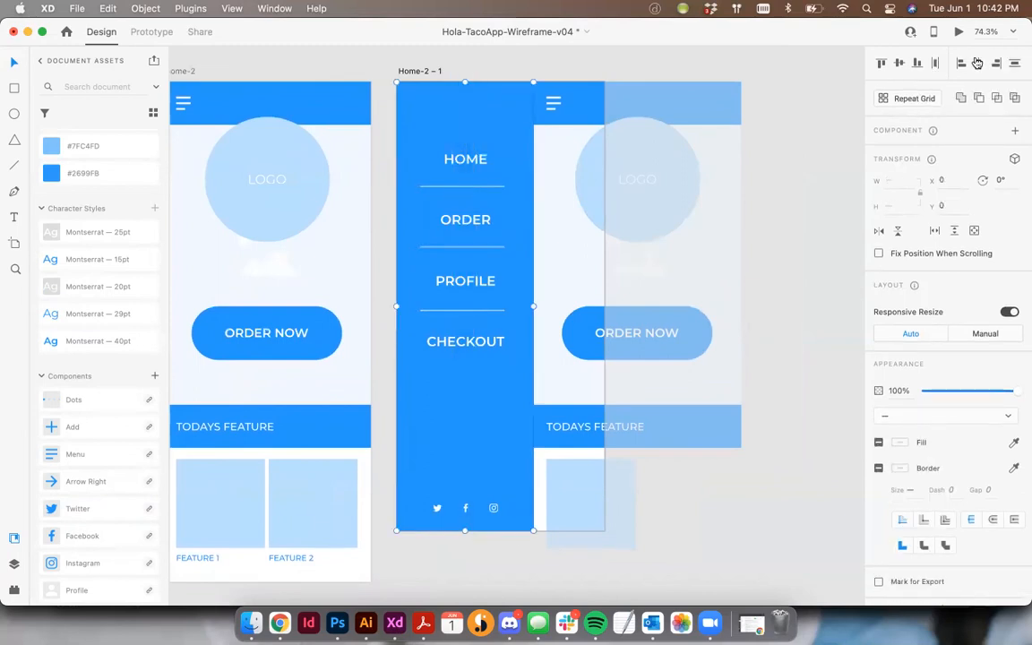
left_click(377, 169)
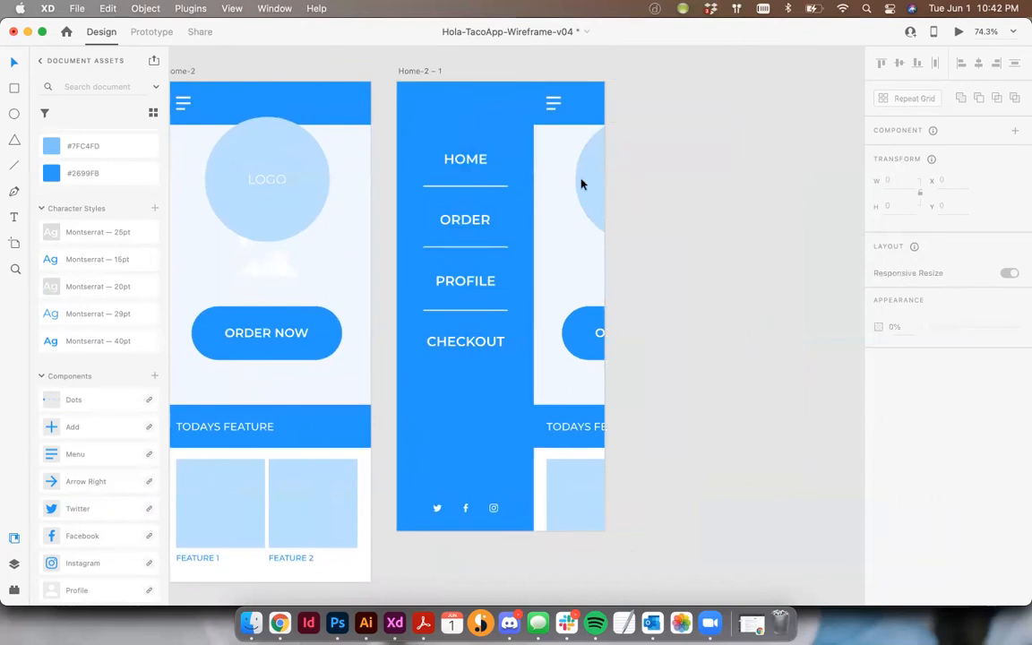
- Check the icons available on the Components artboard and compare them with the screens
scroll(580, 181, "left", 3)
scroll(581, 183, "left", 10)
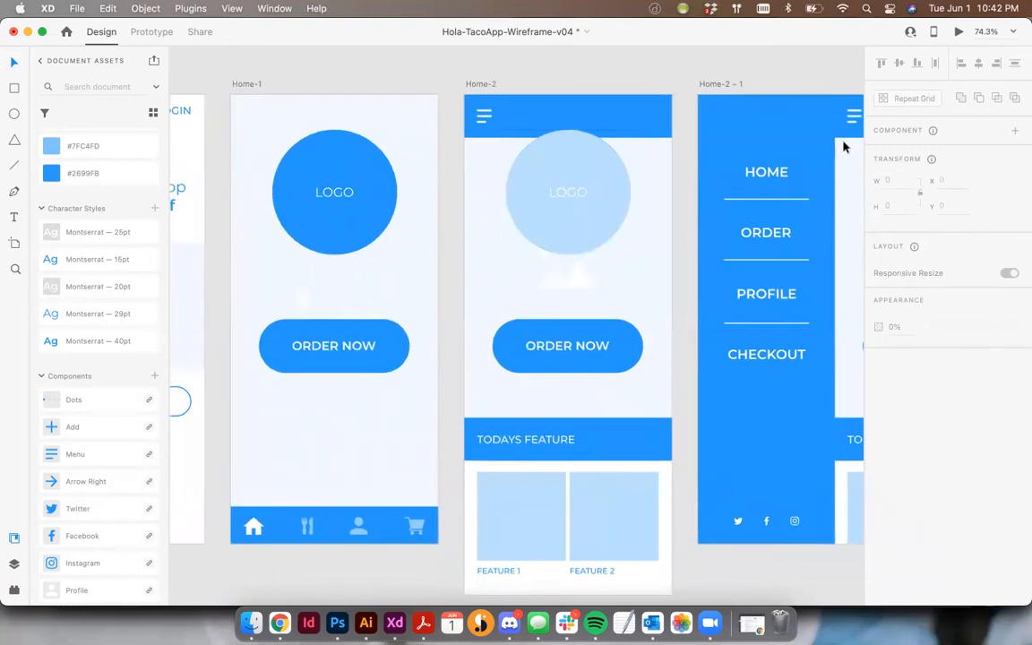
scroll(799, 184, "left", 20)
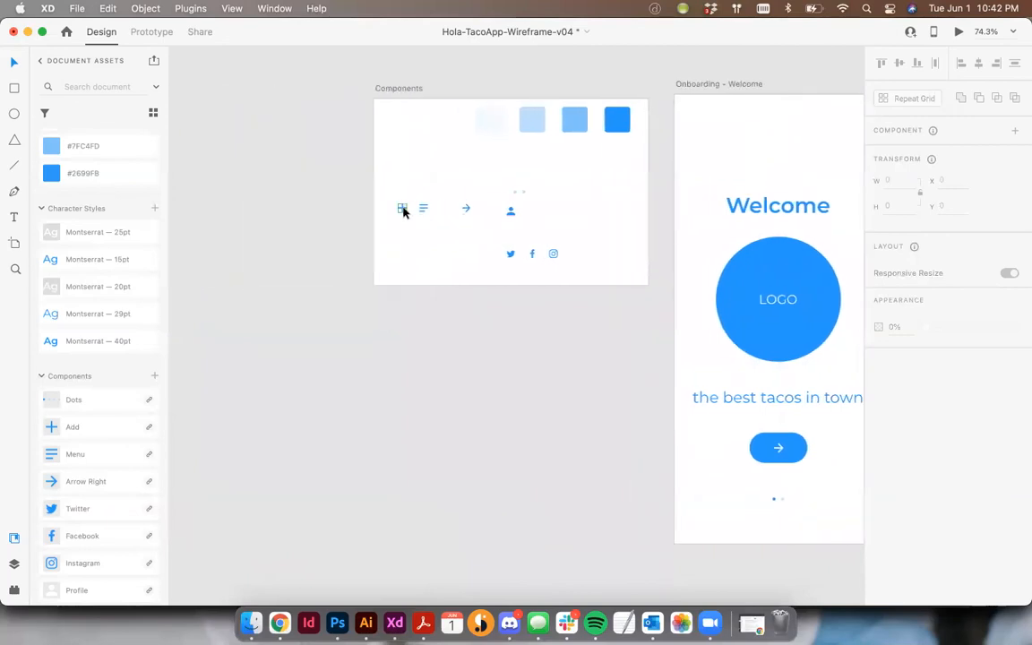
scroll(310, 82, "right", 1)
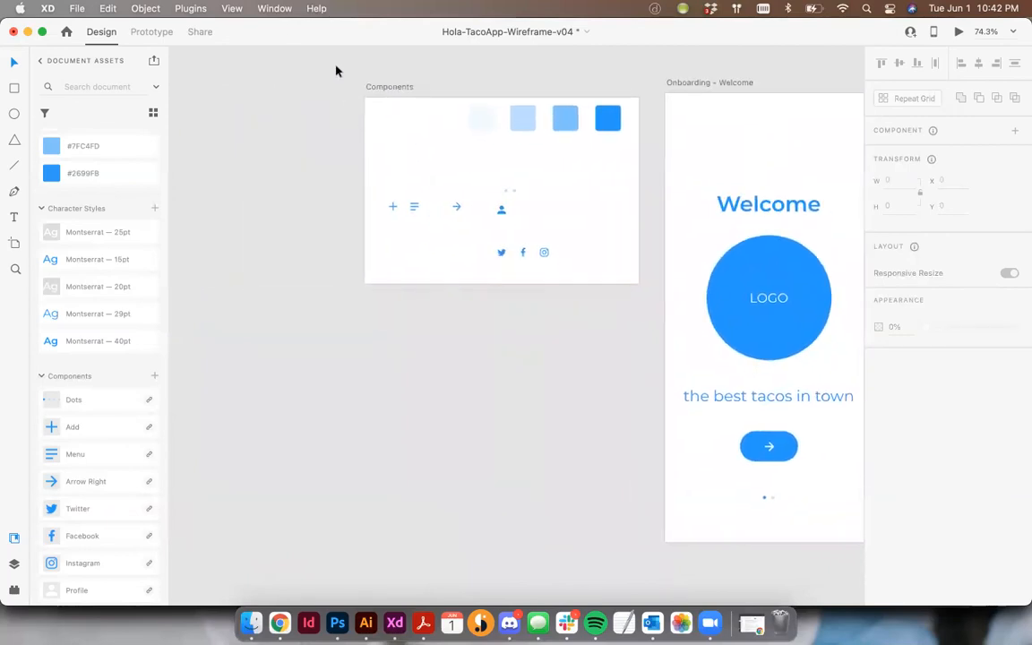
scroll(676, 116, "right", 6)
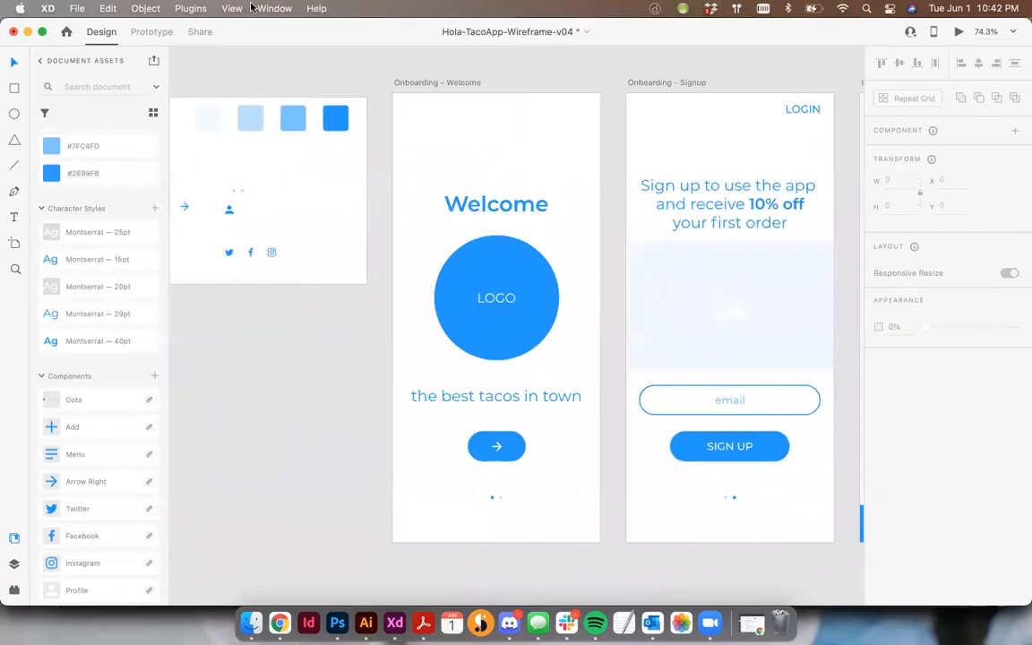
- Switch to the wireframes-mobile-2019.08 document and find its UI Elements section
left_click(273, 9)
left_click(288, 217)
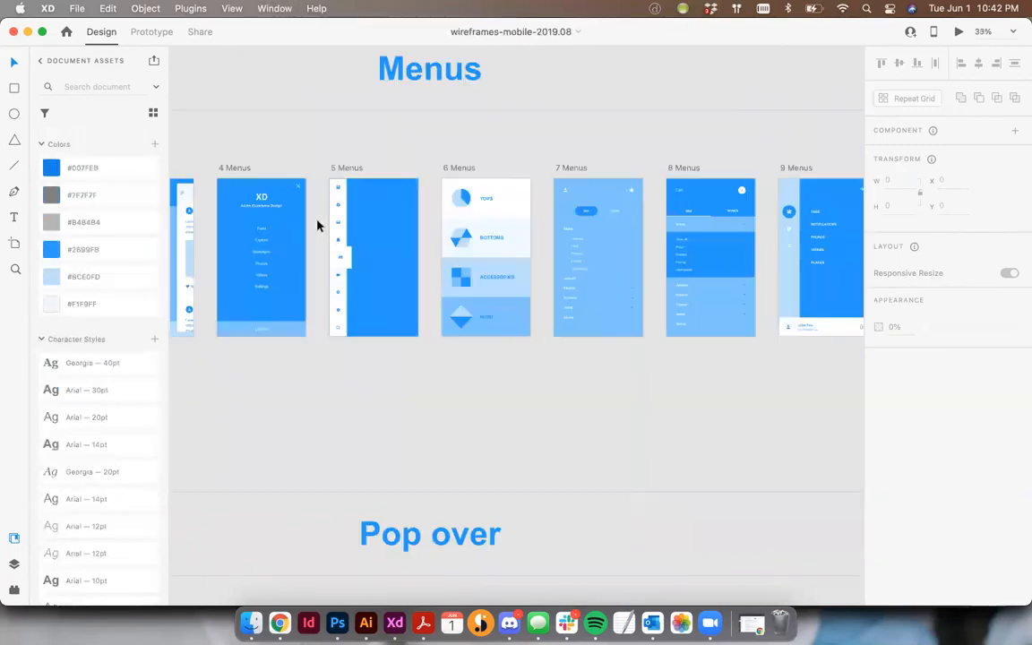
scroll(578, 157, "left", 10)
scroll(578, 158, "up", 8)
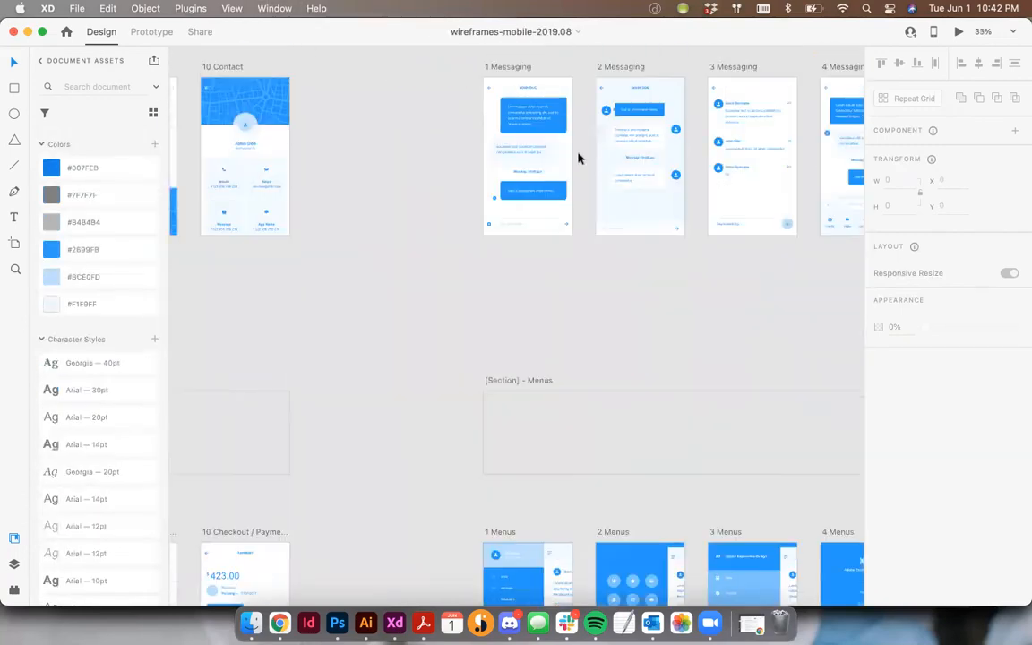
scroll(578, 157, "up", 15)
key("super+minus")
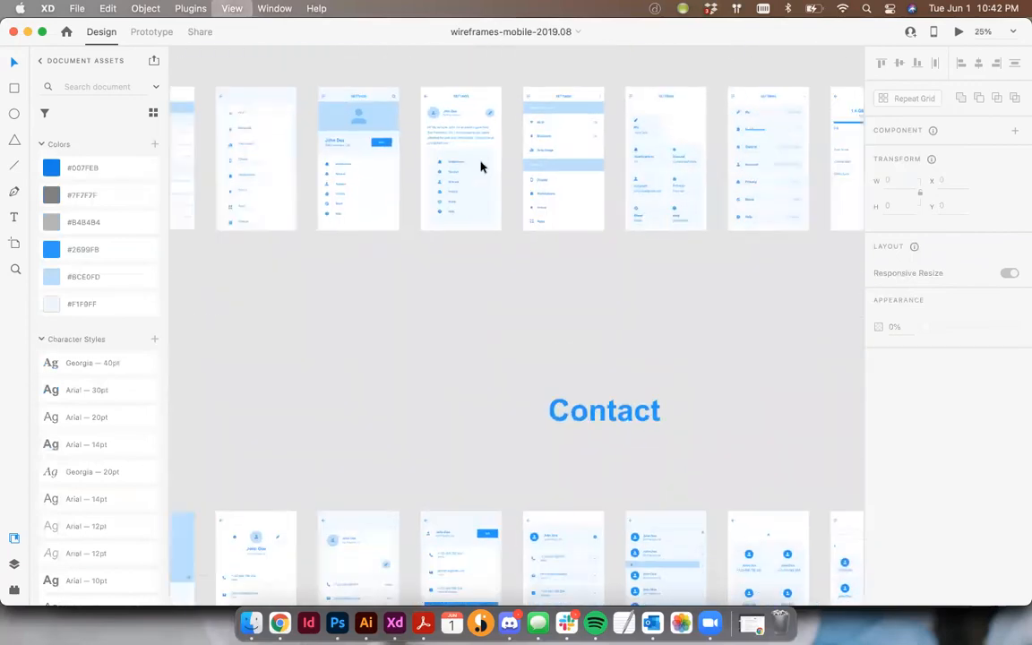
key("super+minus")
scroll(481, 167, "up", 12)
scroll(481, 167, "down", 4)
scroll(481, 167, "left", 2)
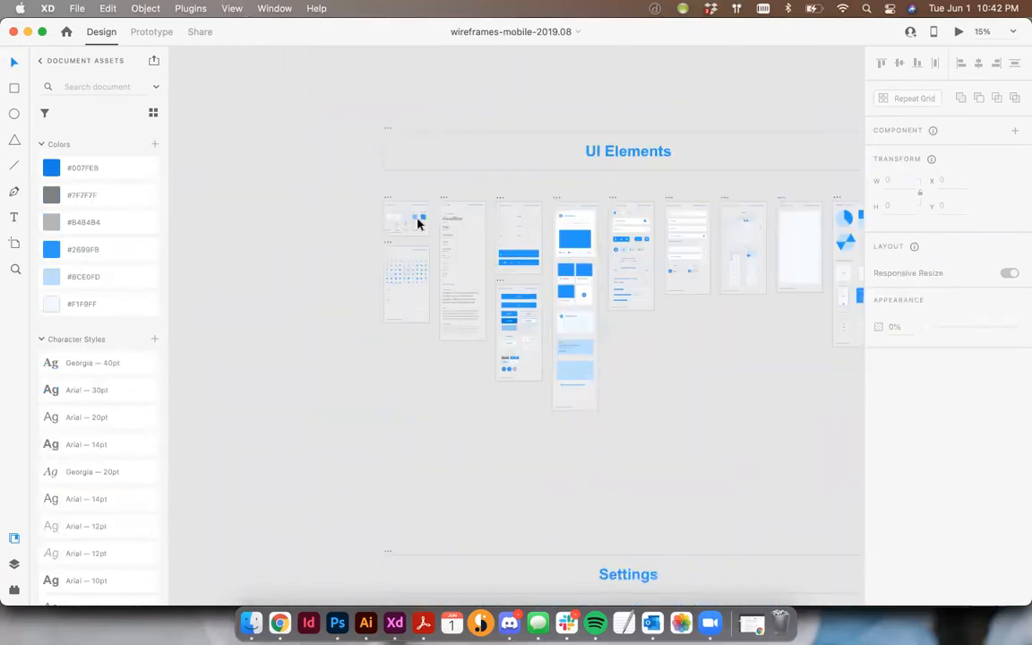
- Copy the white 16 px close icon from the UI Elements - Icons artboard
scroll(418, 224, "down", 2)
key("super+equal")
key("super+equal")
key("super+equal")
key("super+equal")
key("space")
left_click_drag(347, 149, 776, 474)
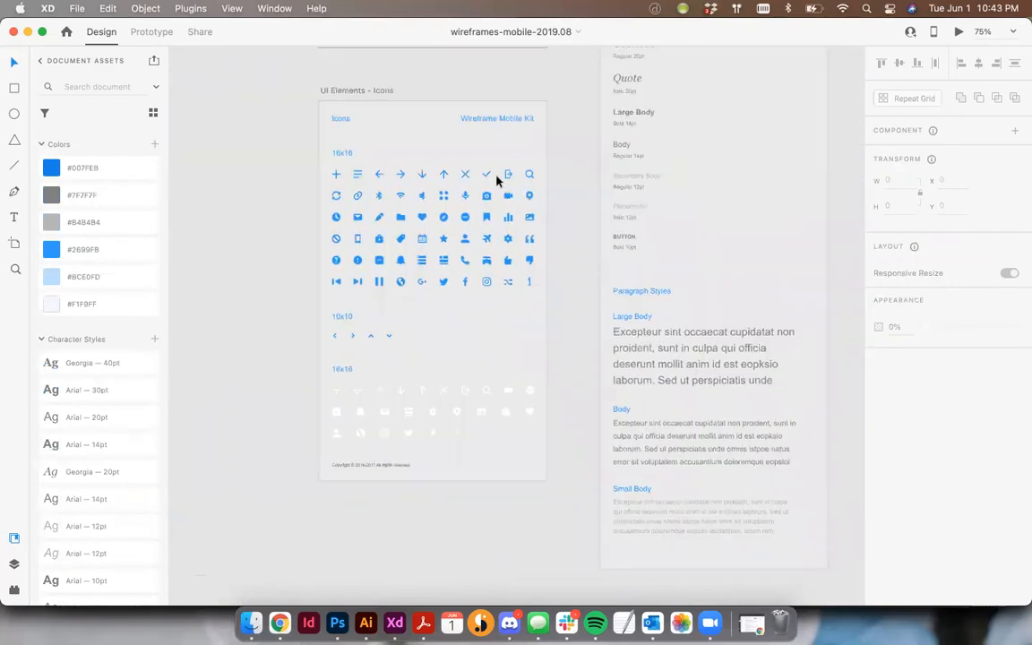
left_click(441, 391)
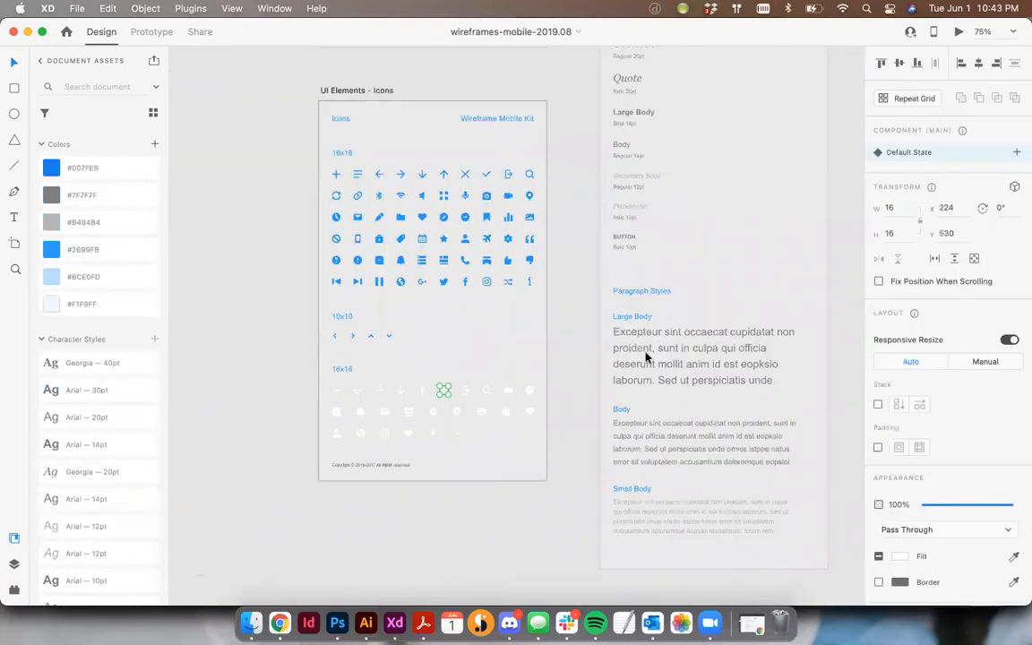
- Switch back to Hola-TacoApp-Wireframe-v04 and paste the close icon onto the Home-2 – 1 artboard
left_click(271, 8)
left_click(276, 200)
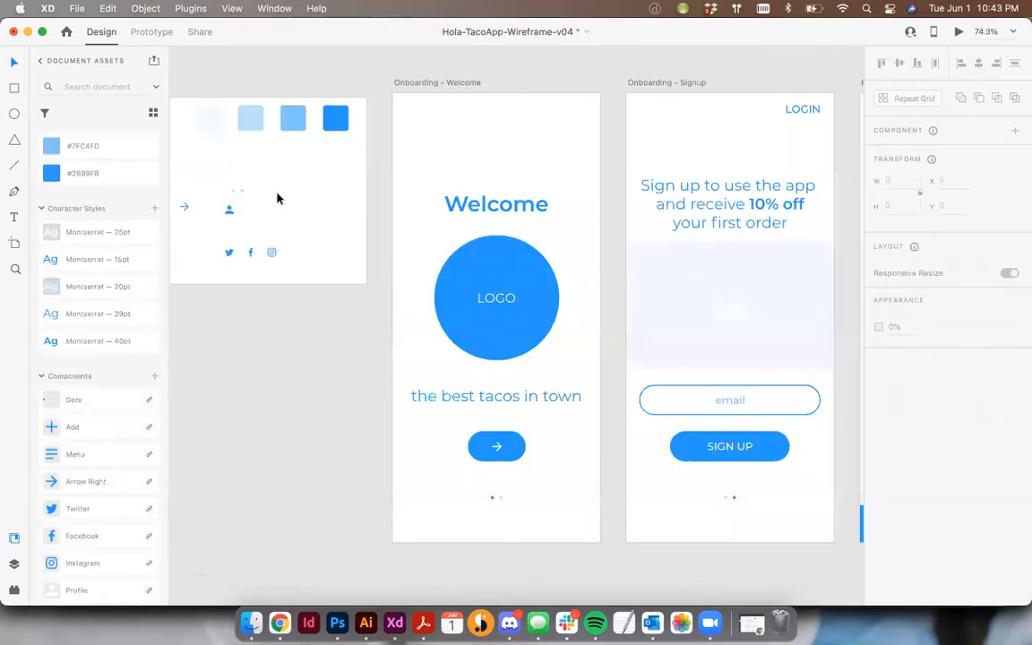
scroll(760, 244, "right", 10)
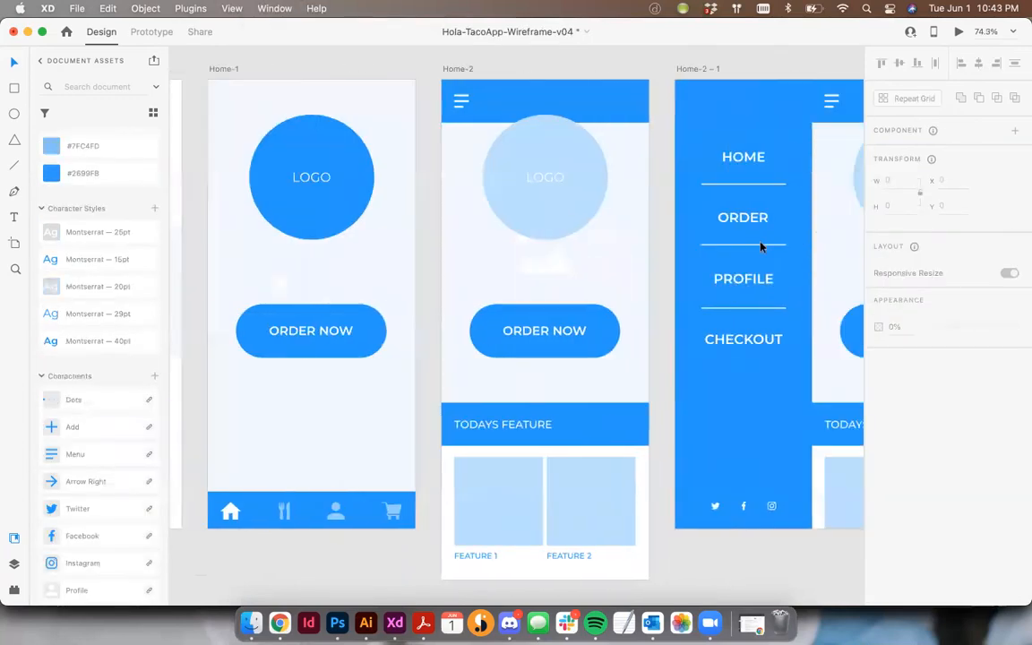
scroll(760, 246, "right", 3)
key("super+v")
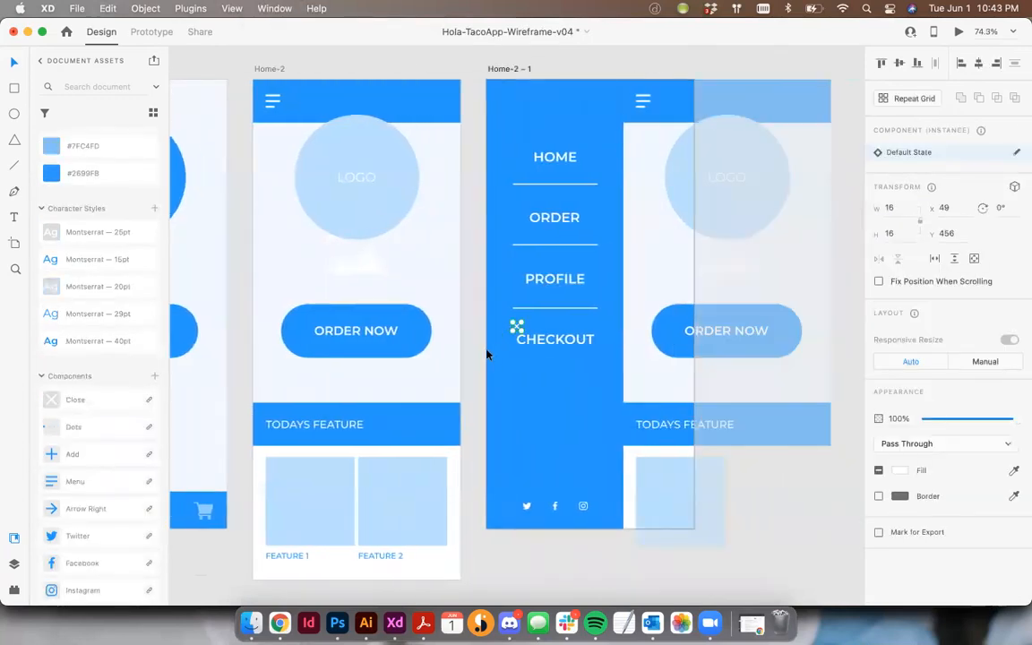
- Show the layout grids and place the close icon in the side menu's upper left corner at X 24, Y 25
left_click_drag(517, 325, 501, 97)
key("super+shift+apostrophe")
left_click(504, 99)
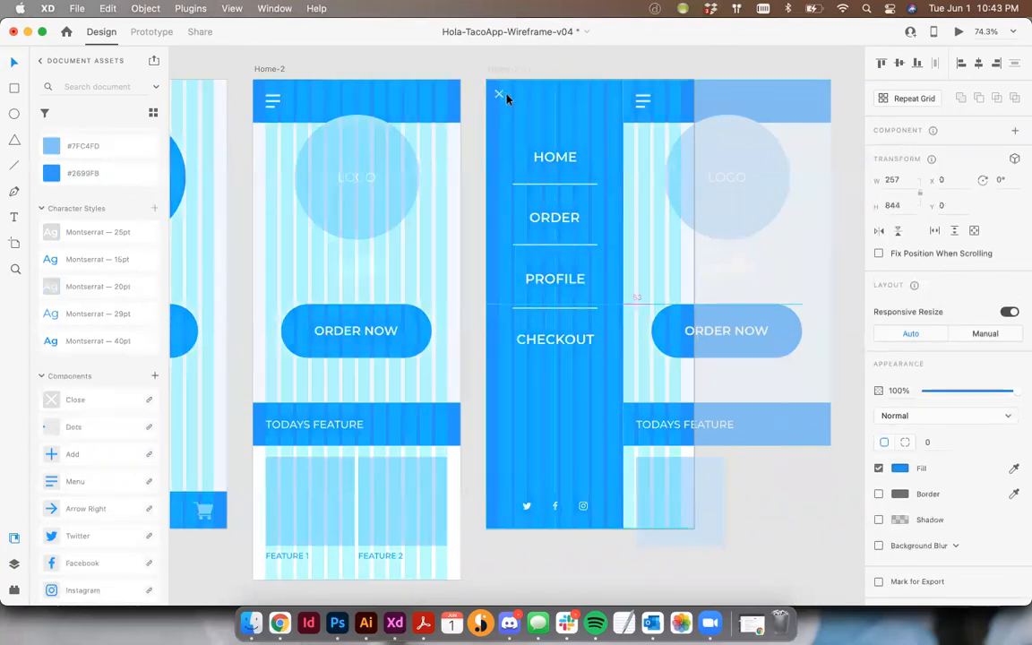
scroll(506, 99, "up", 5)
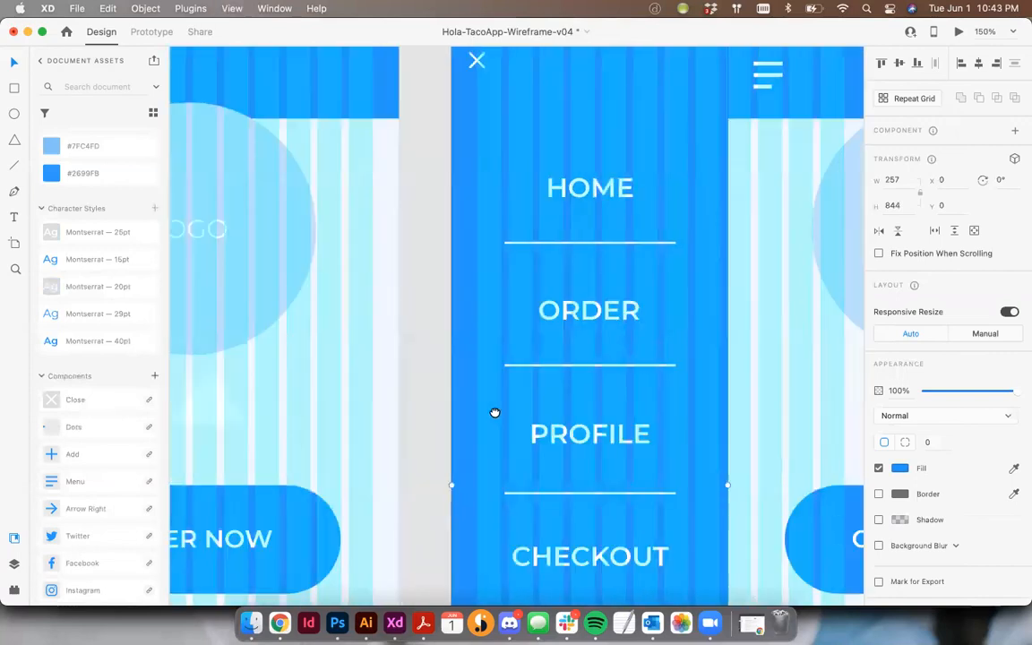
left_click_drag(468, 172, 478, 178)
- Align the close icon's vertical middle with the menu icon on Home-2 – 1 and hide the layout grids
left_click(769, 186, "shift")
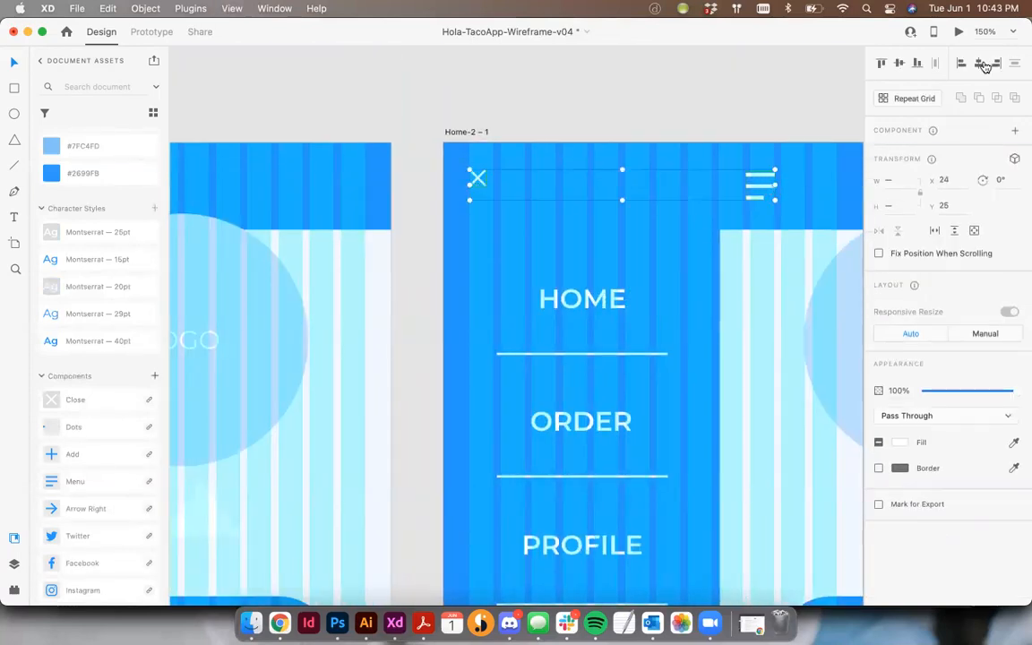
left_click(730, 94)
key("shift+super+'")
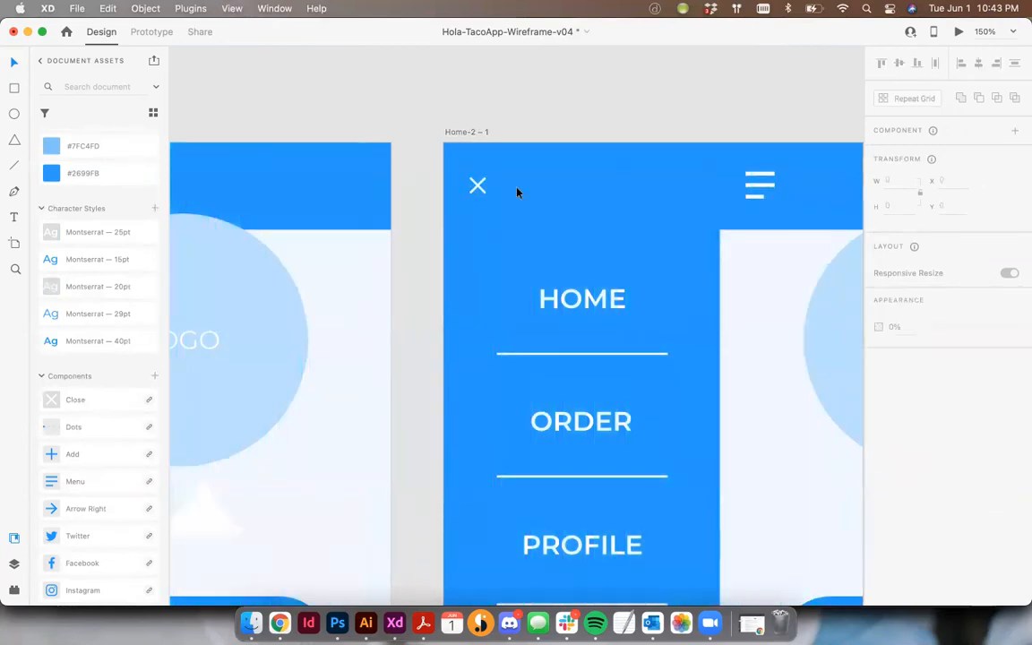
- Align the top of the close icon with the top of the menu icon on Home-2 – 1
left_click(477, 186)
left_click(759, 182, "shift")
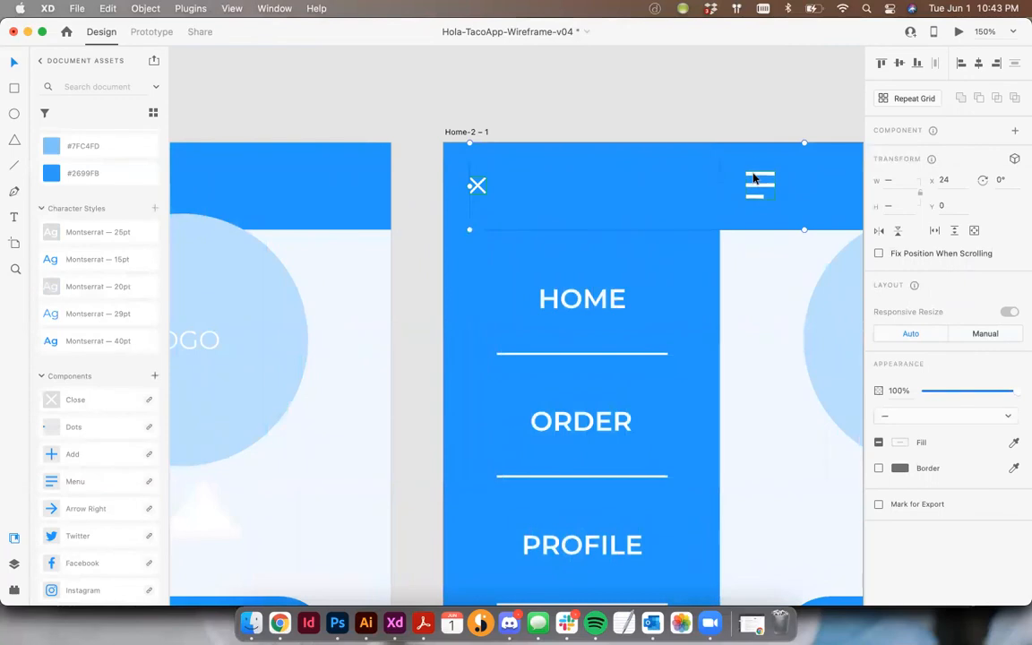
left_click(881, 63)
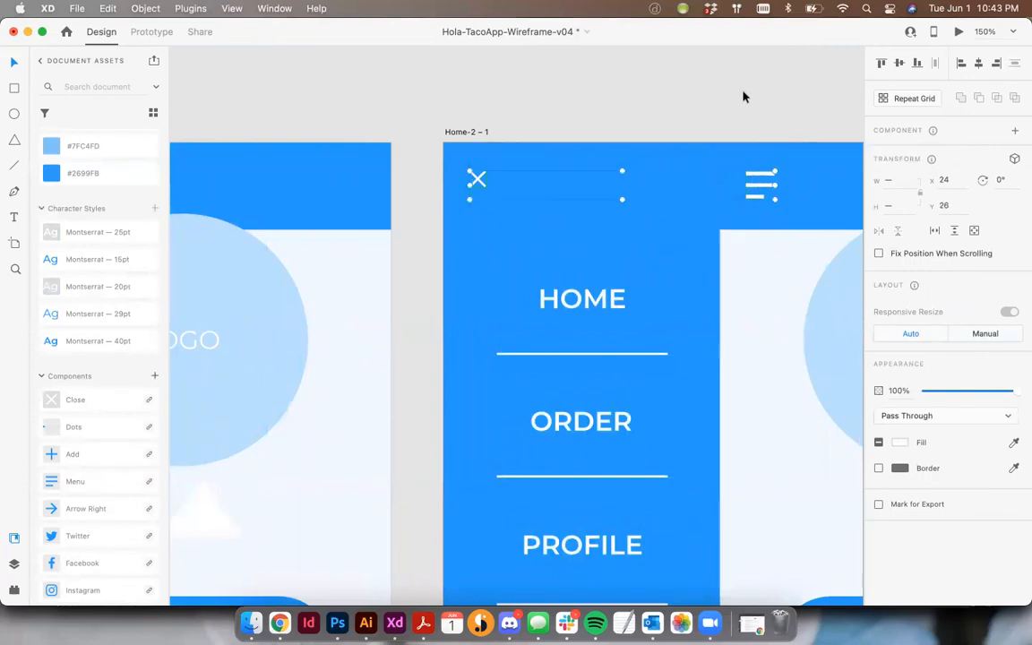
left_click(743, 96)
key("super+0")
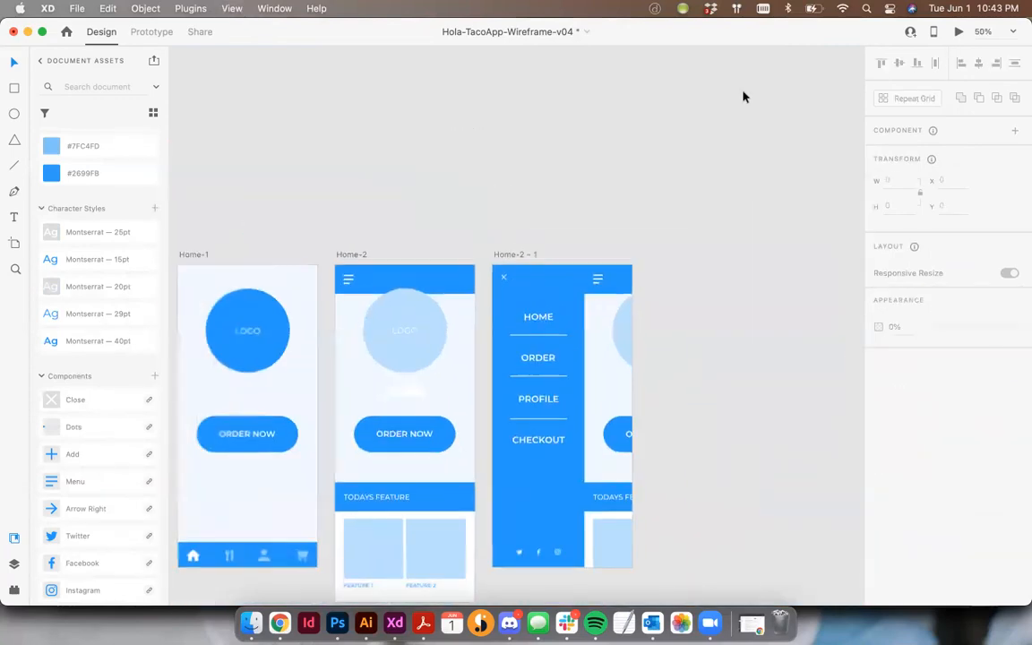